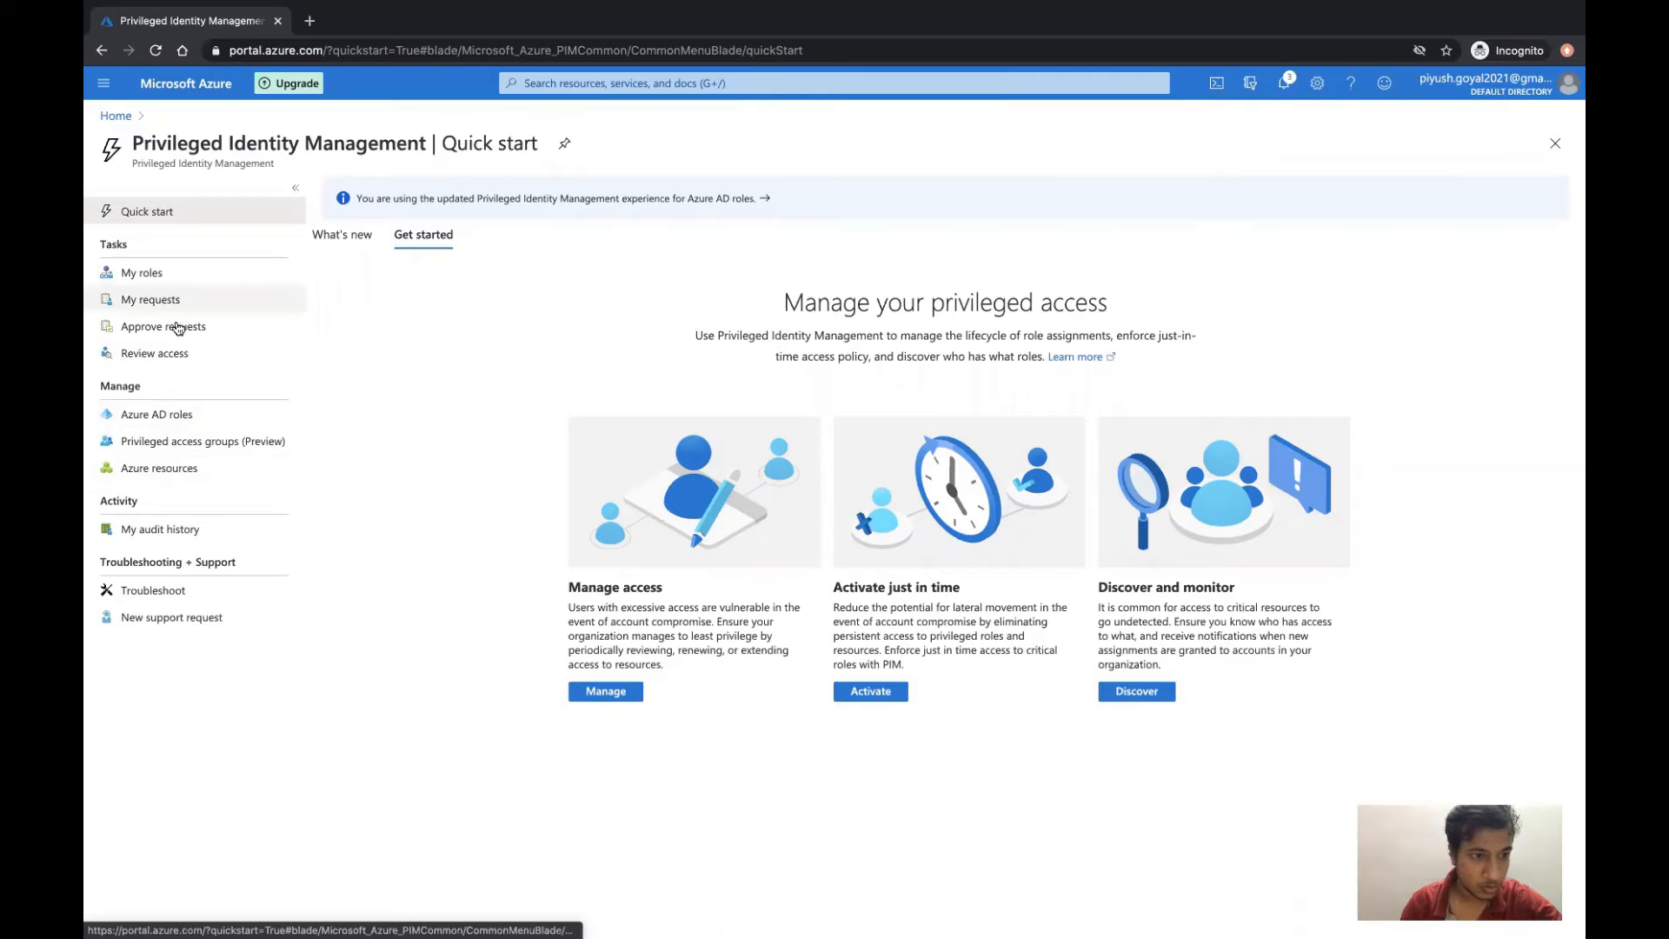
Open Default Directory's Azure AD role assignments, check Active, then return to Eligible showing Beta
click(176, 416)
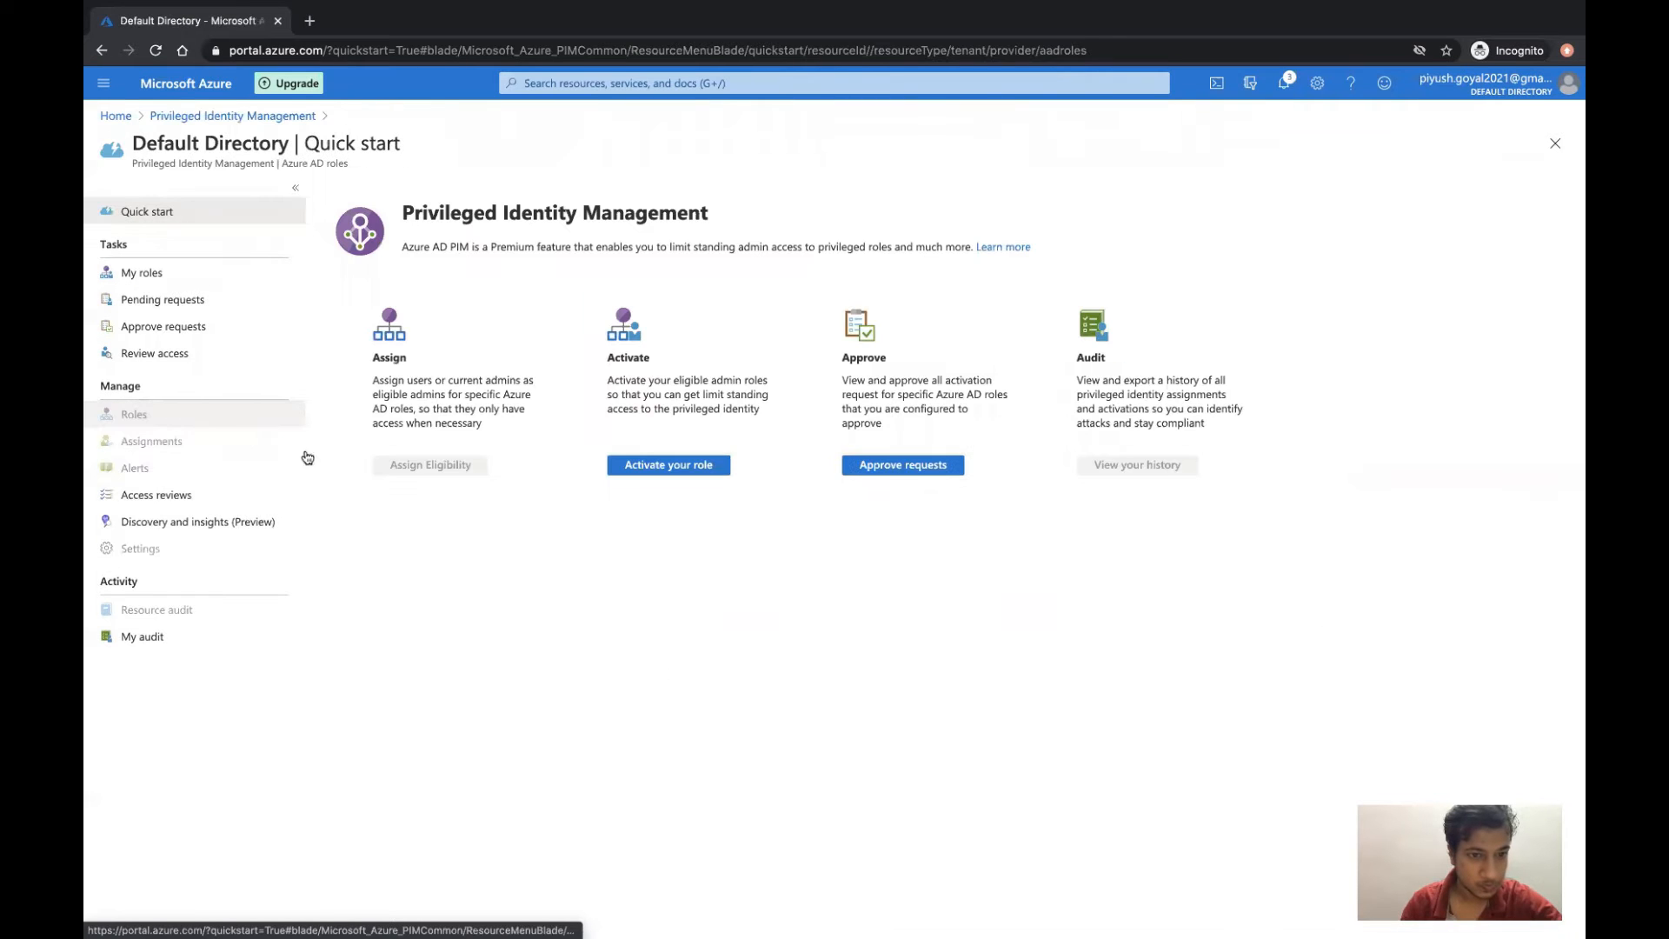
click(205, 469)
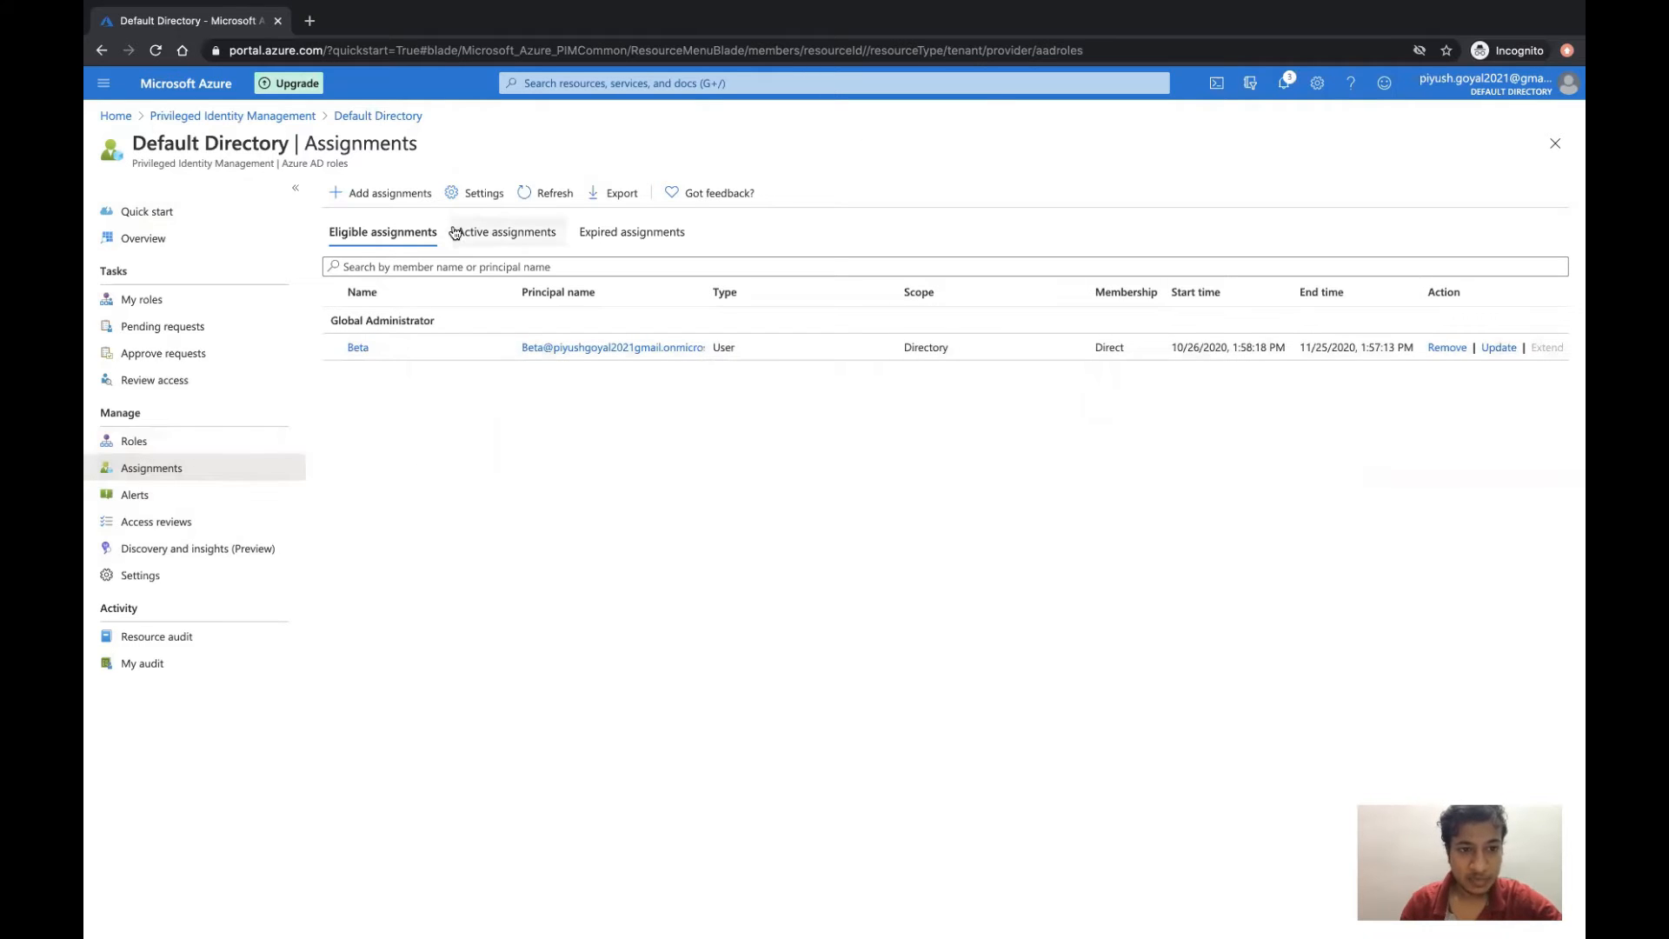
click(512, 232)
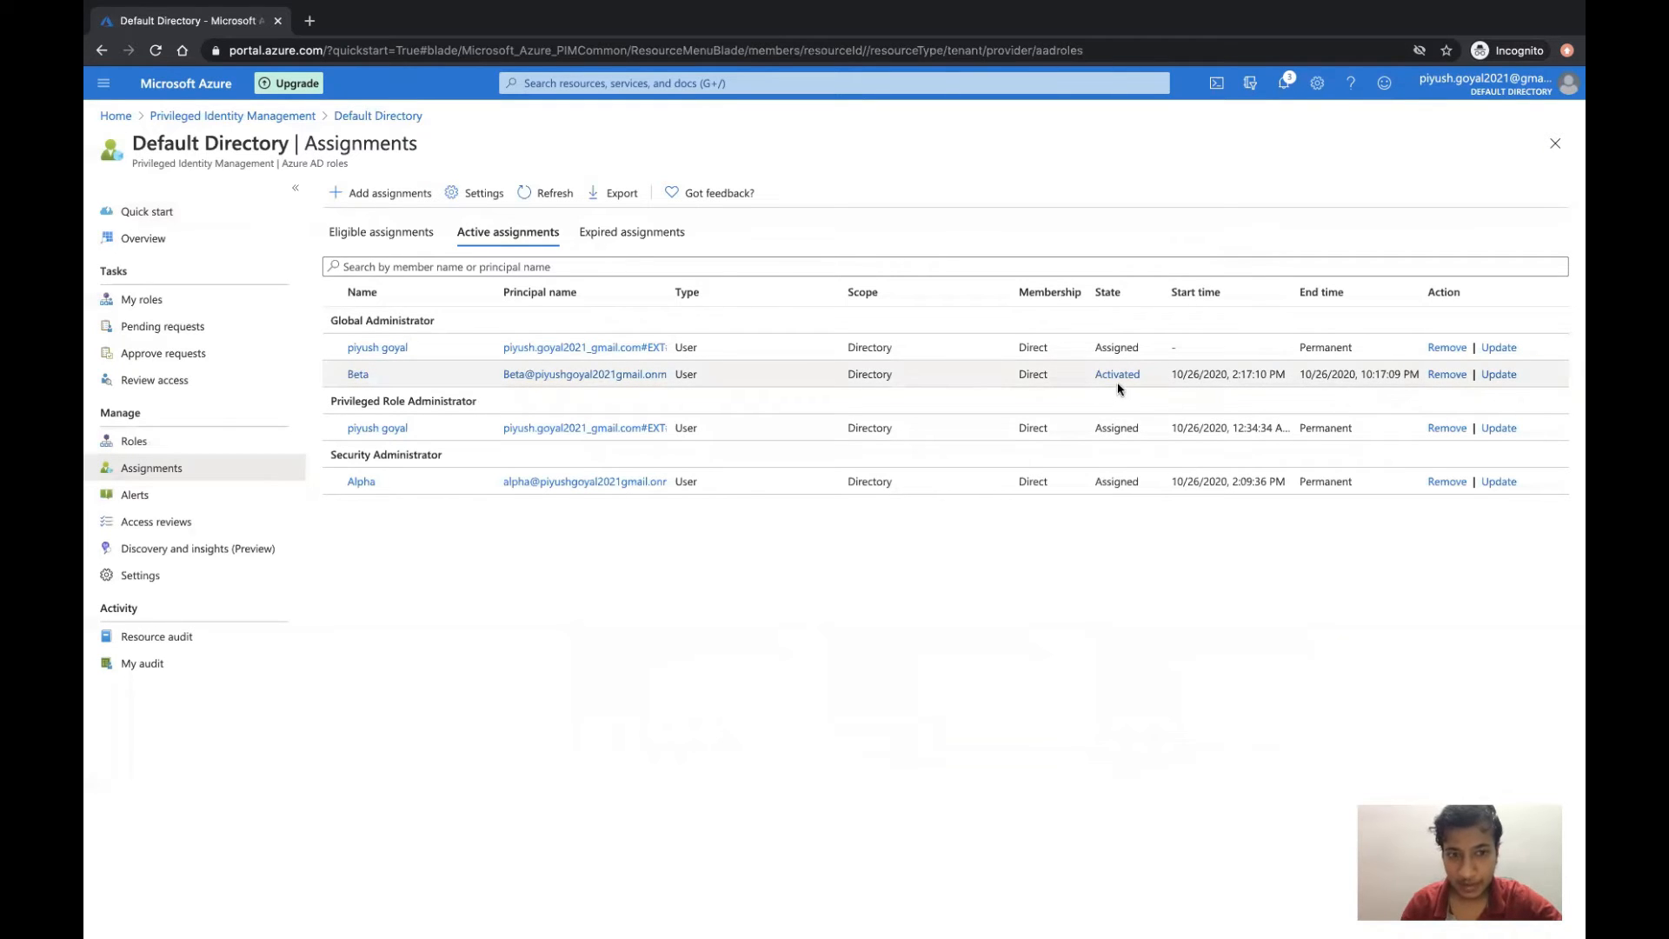
click(416, 240)
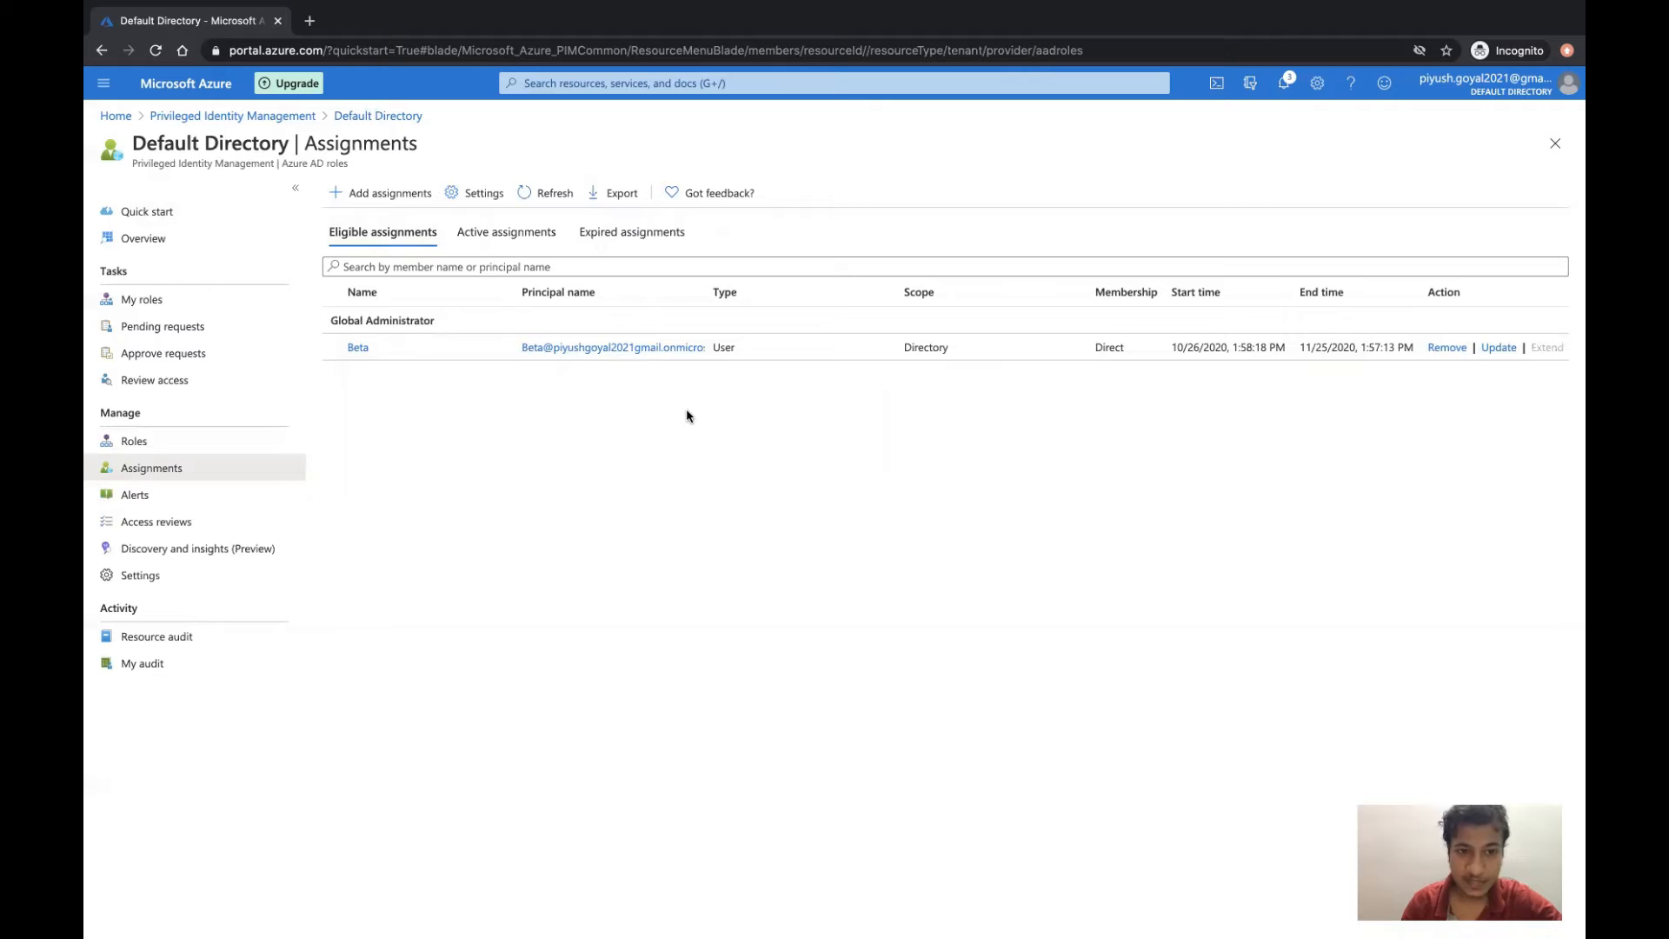
Draft a new Global Administrator assignment for member Gamma and continue to its settings
click(408, 191)
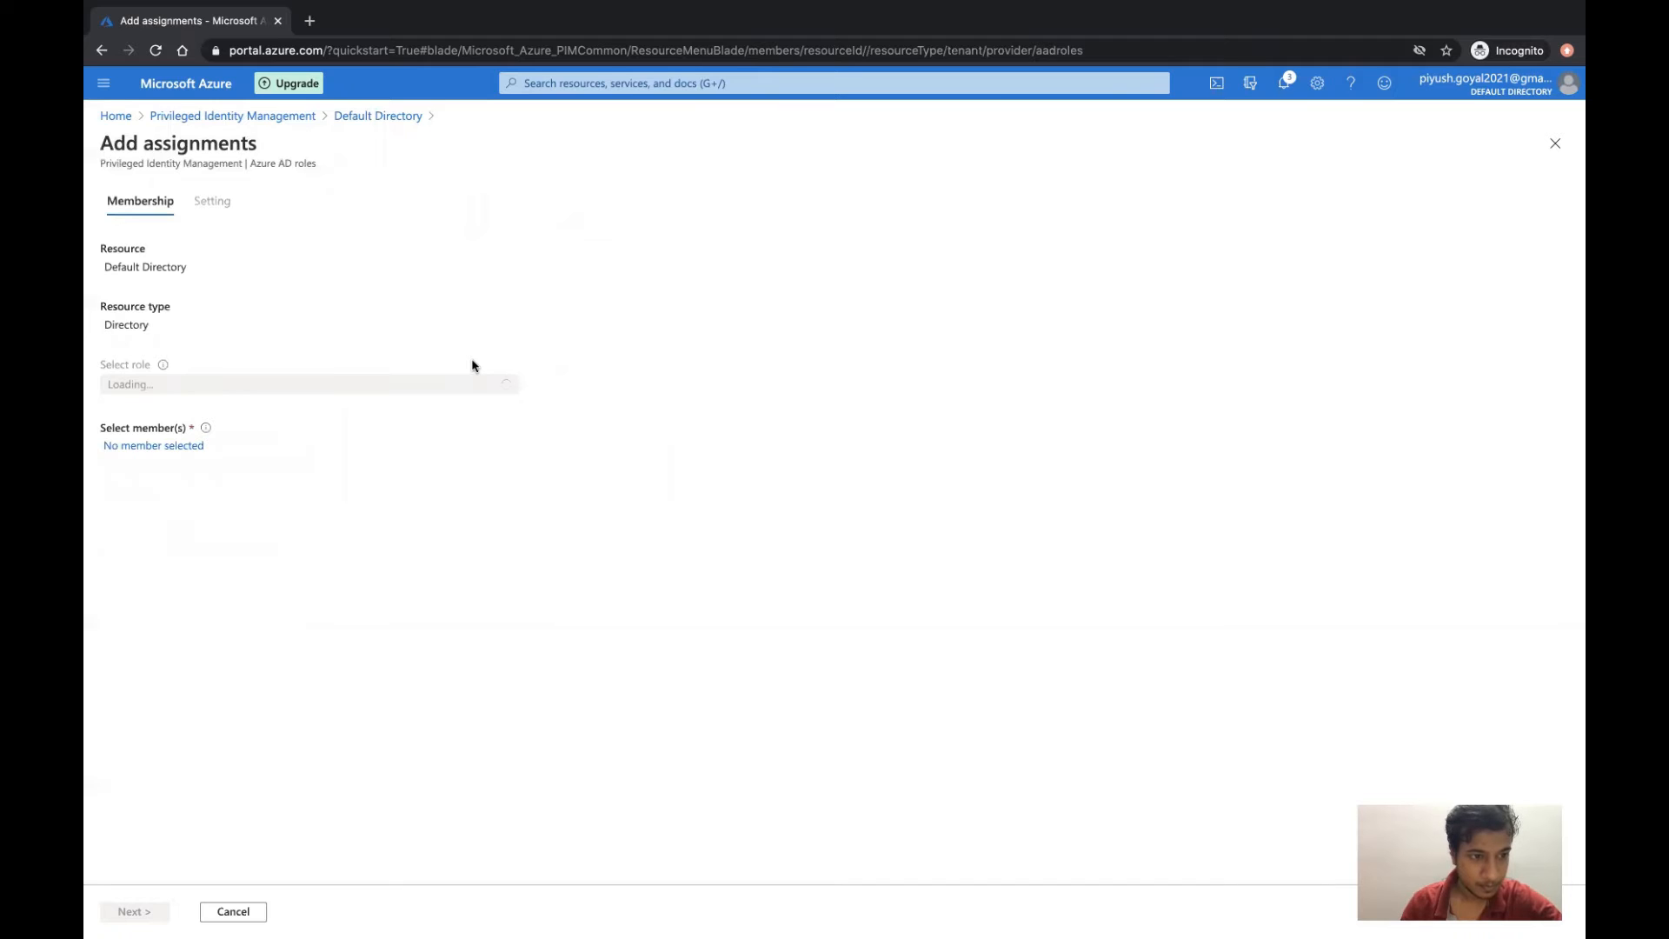
click(457, 387)
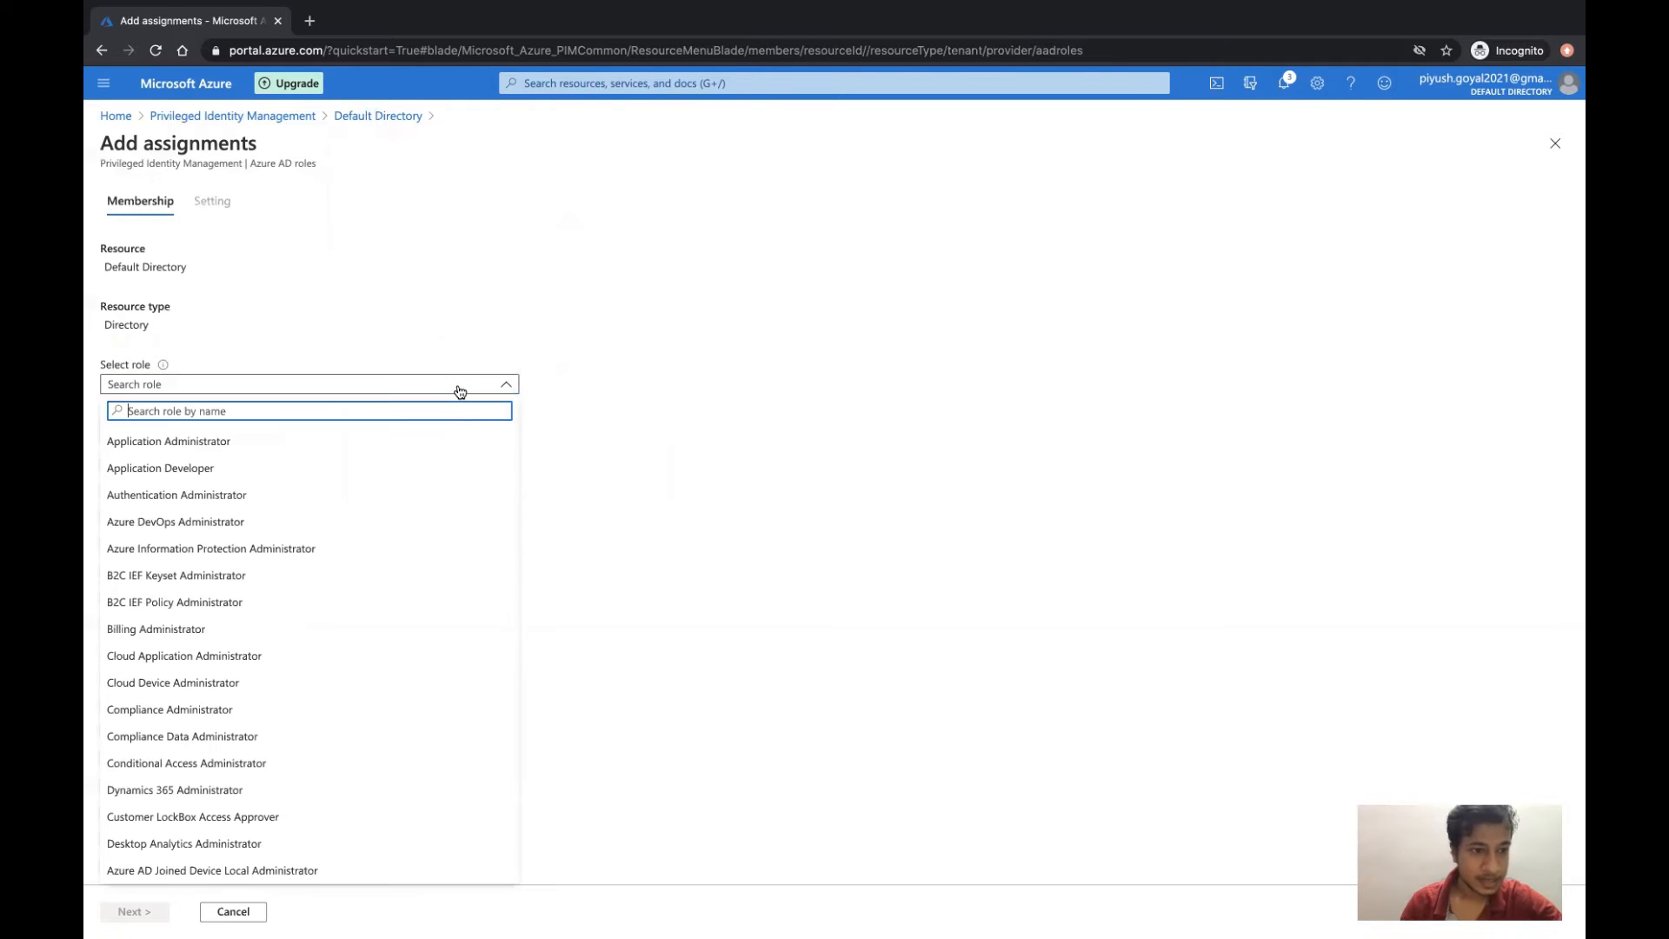
text(glo)
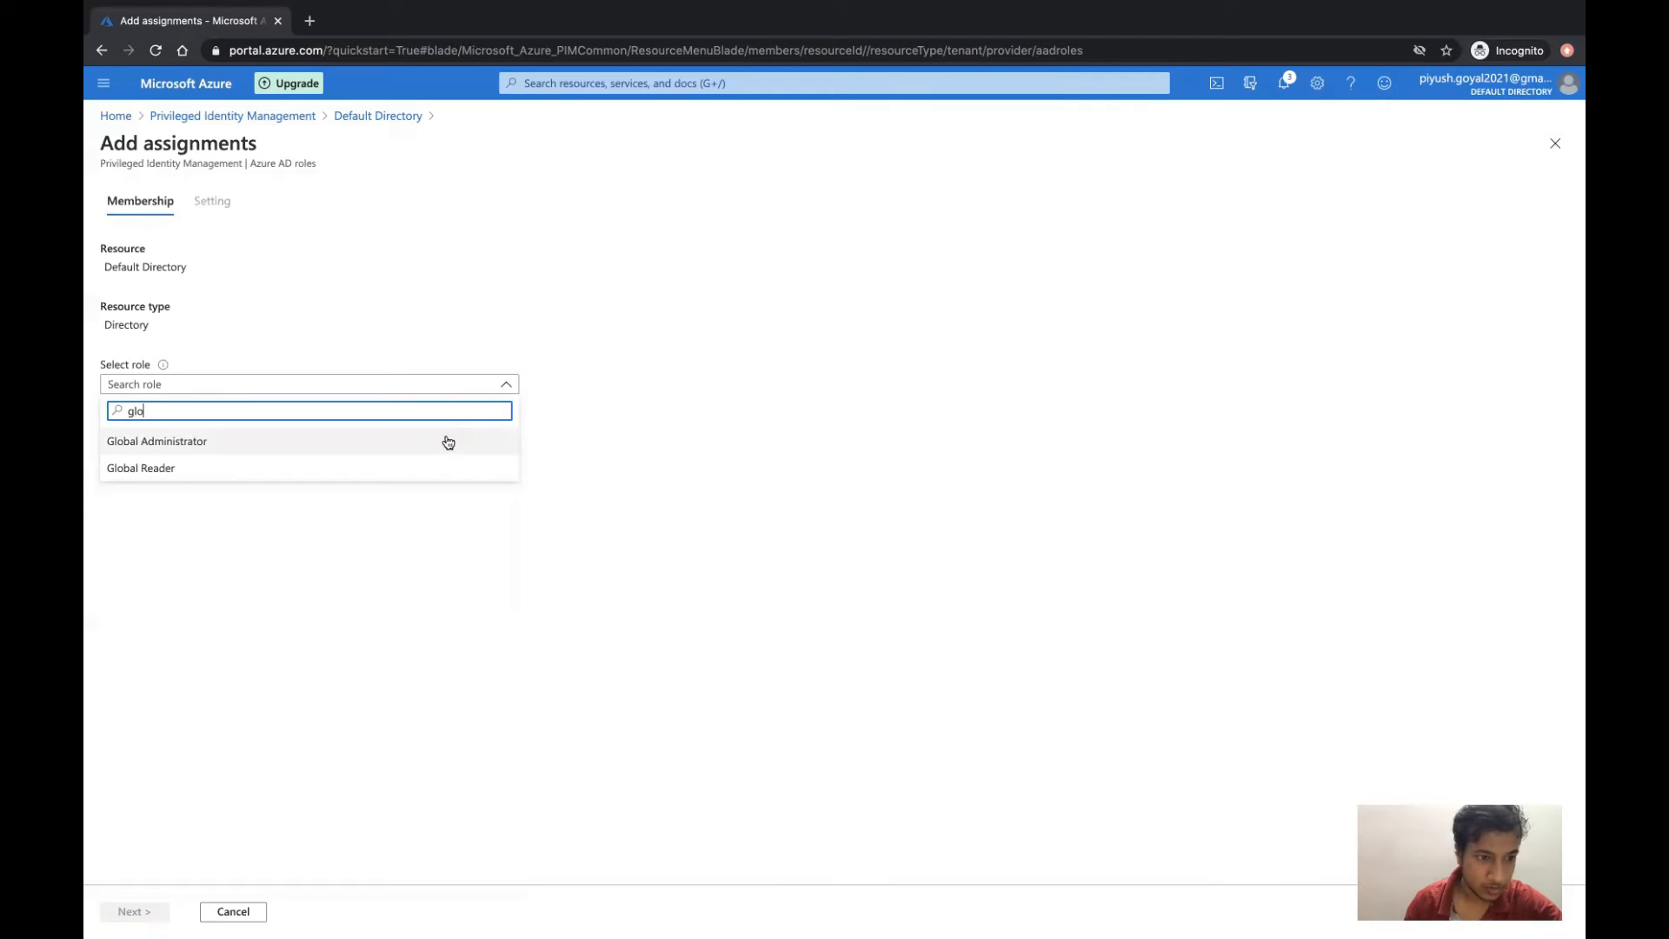
click(444, 440)
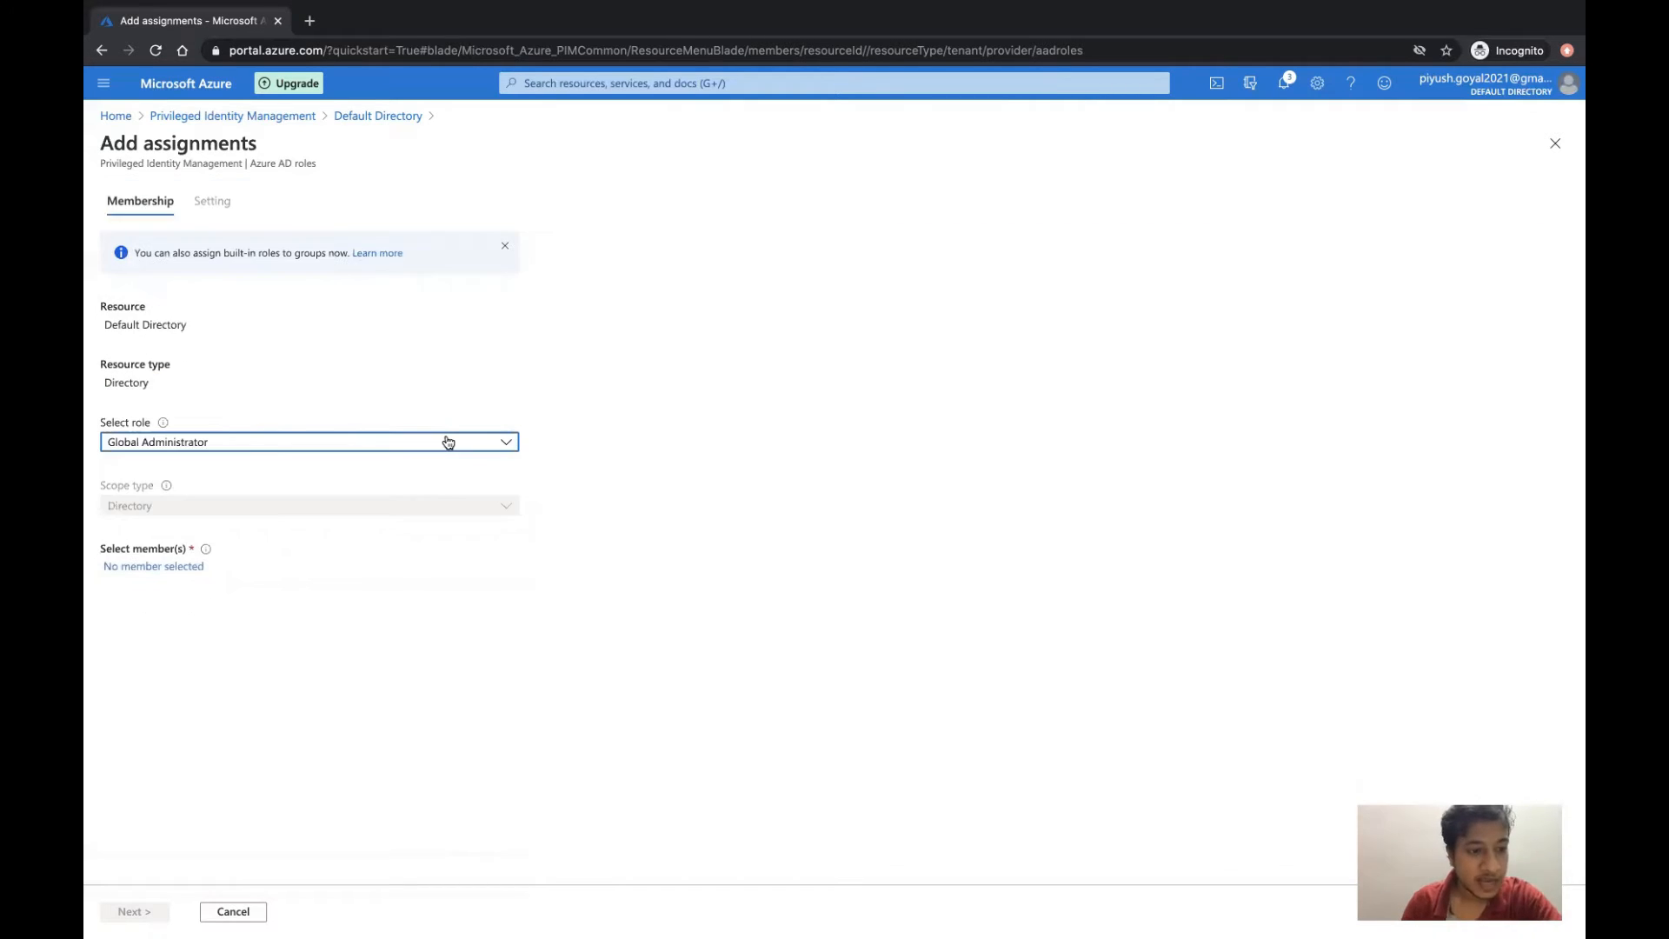
click(193, 567)
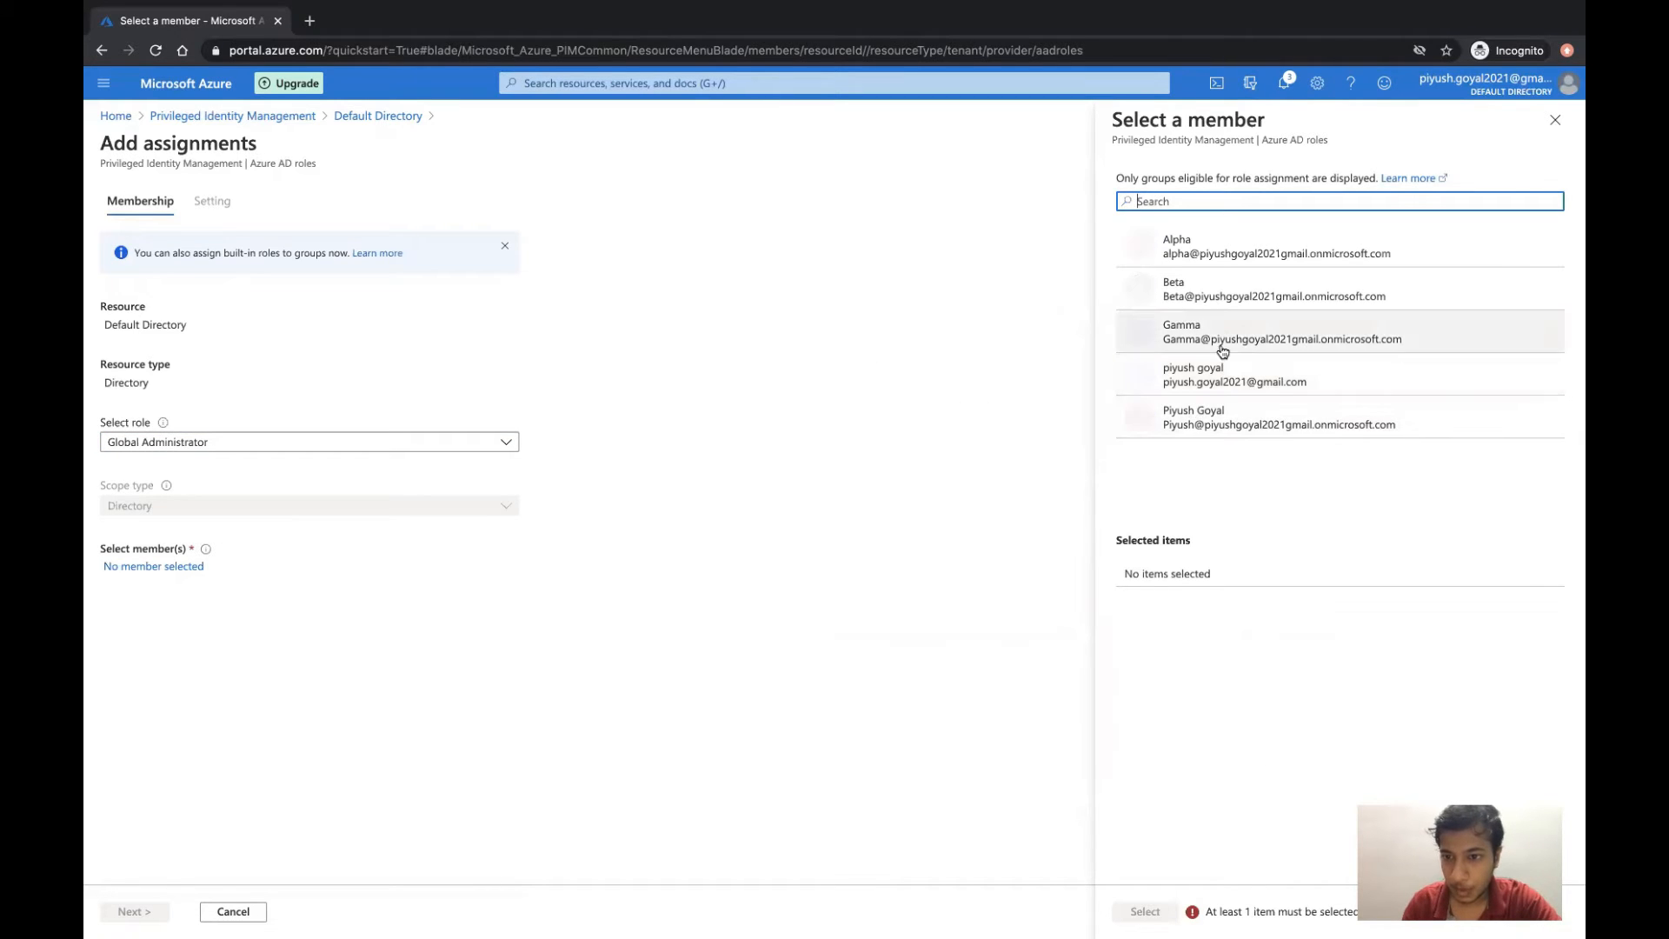
click(1222, 333)
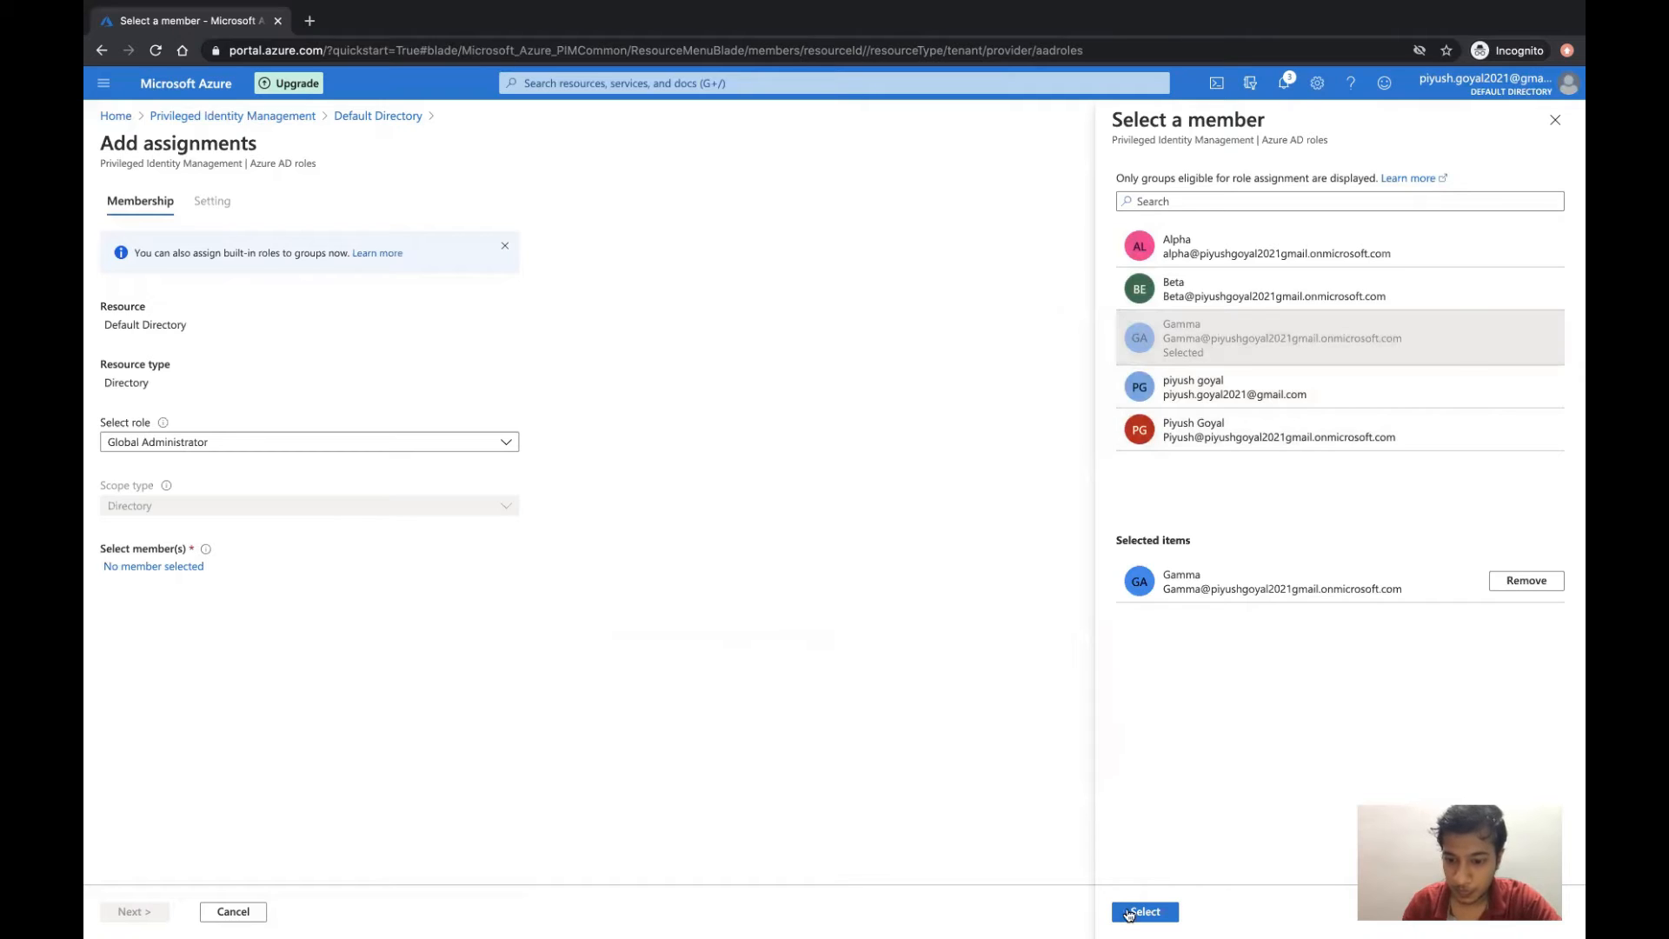
click(1129, 913)
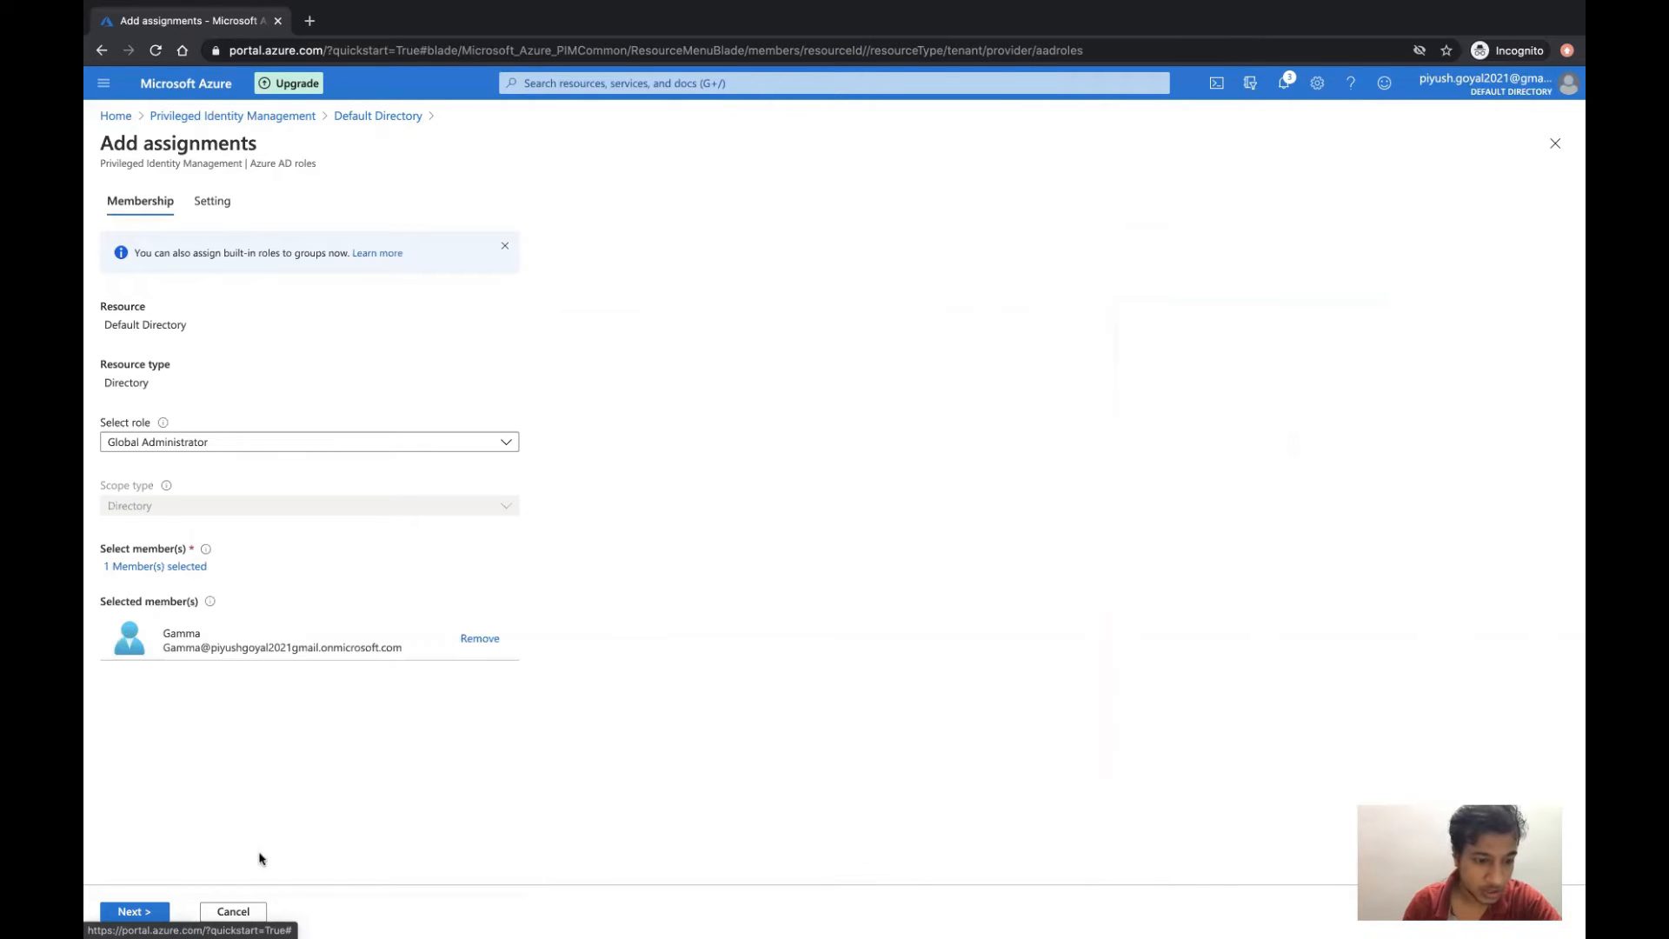
click(136, 913)
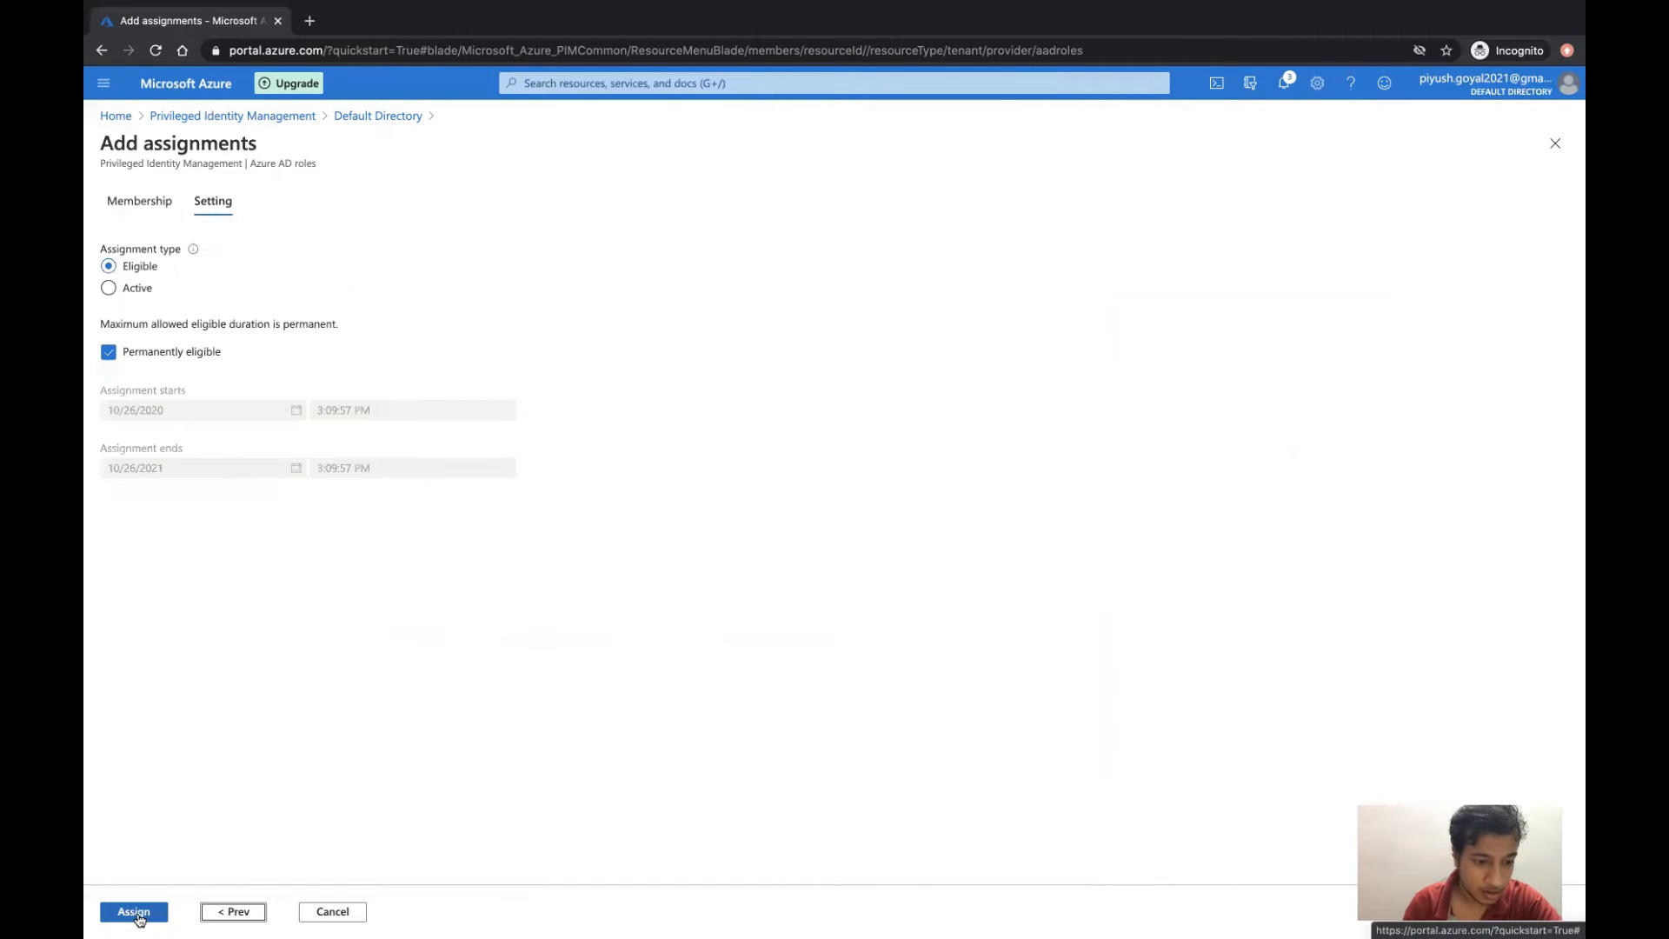
After trying Active with a justification, assign Gamma as permanently eligible Global Administrator
click(110, 290)
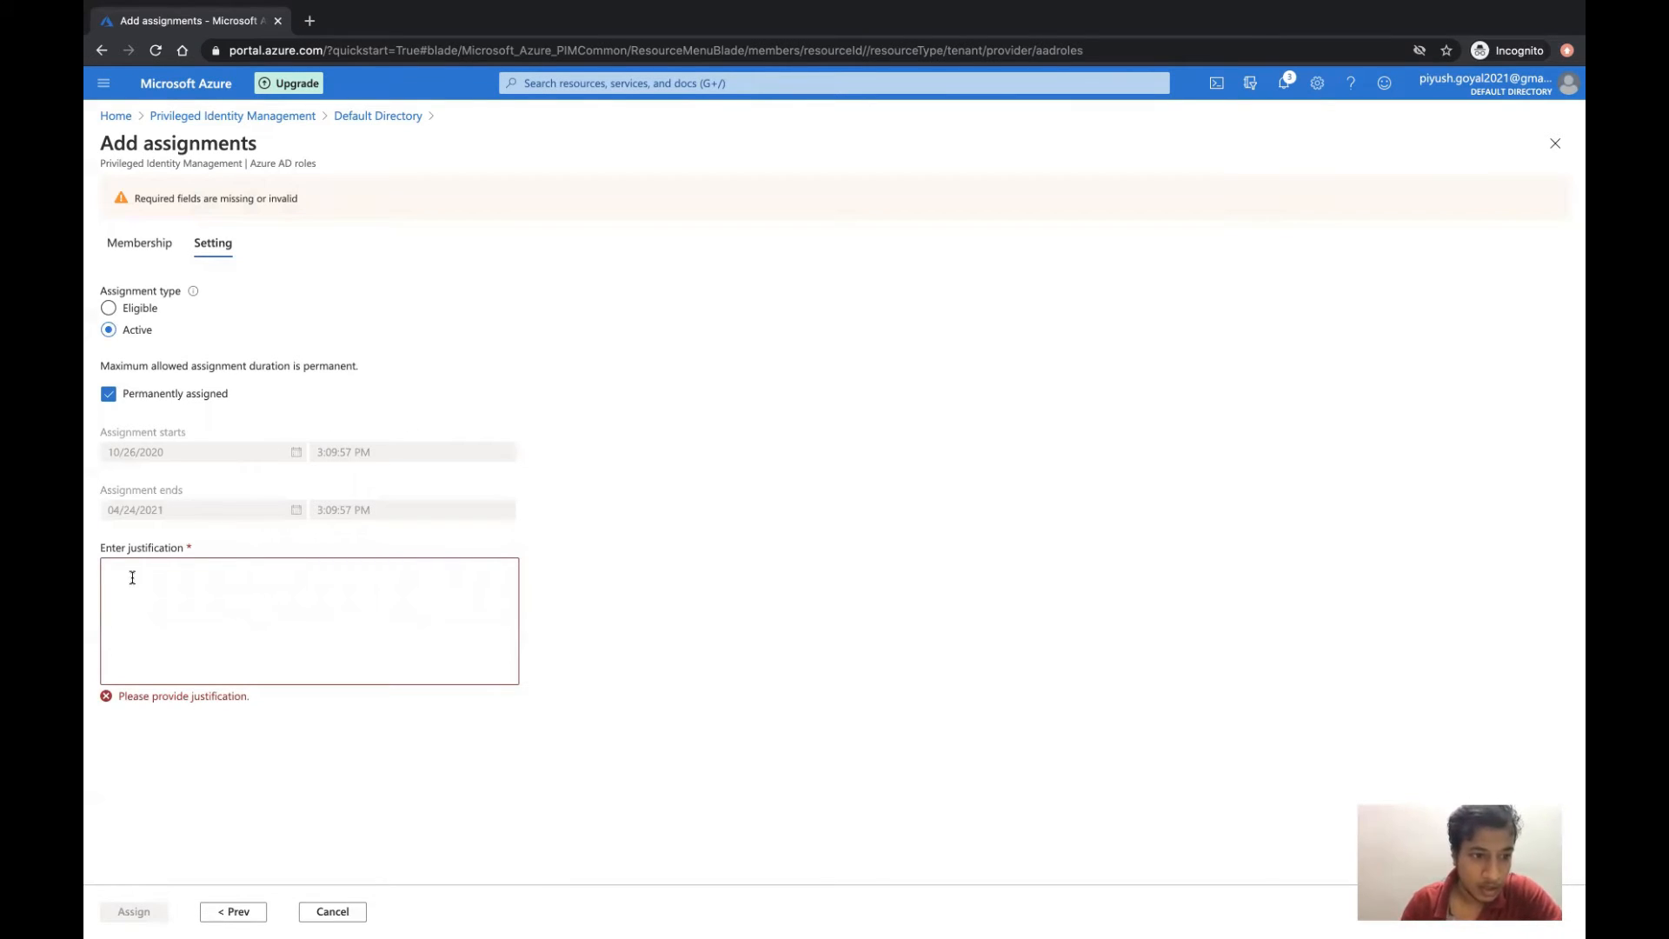
click(209, 580)
click(108, 394)
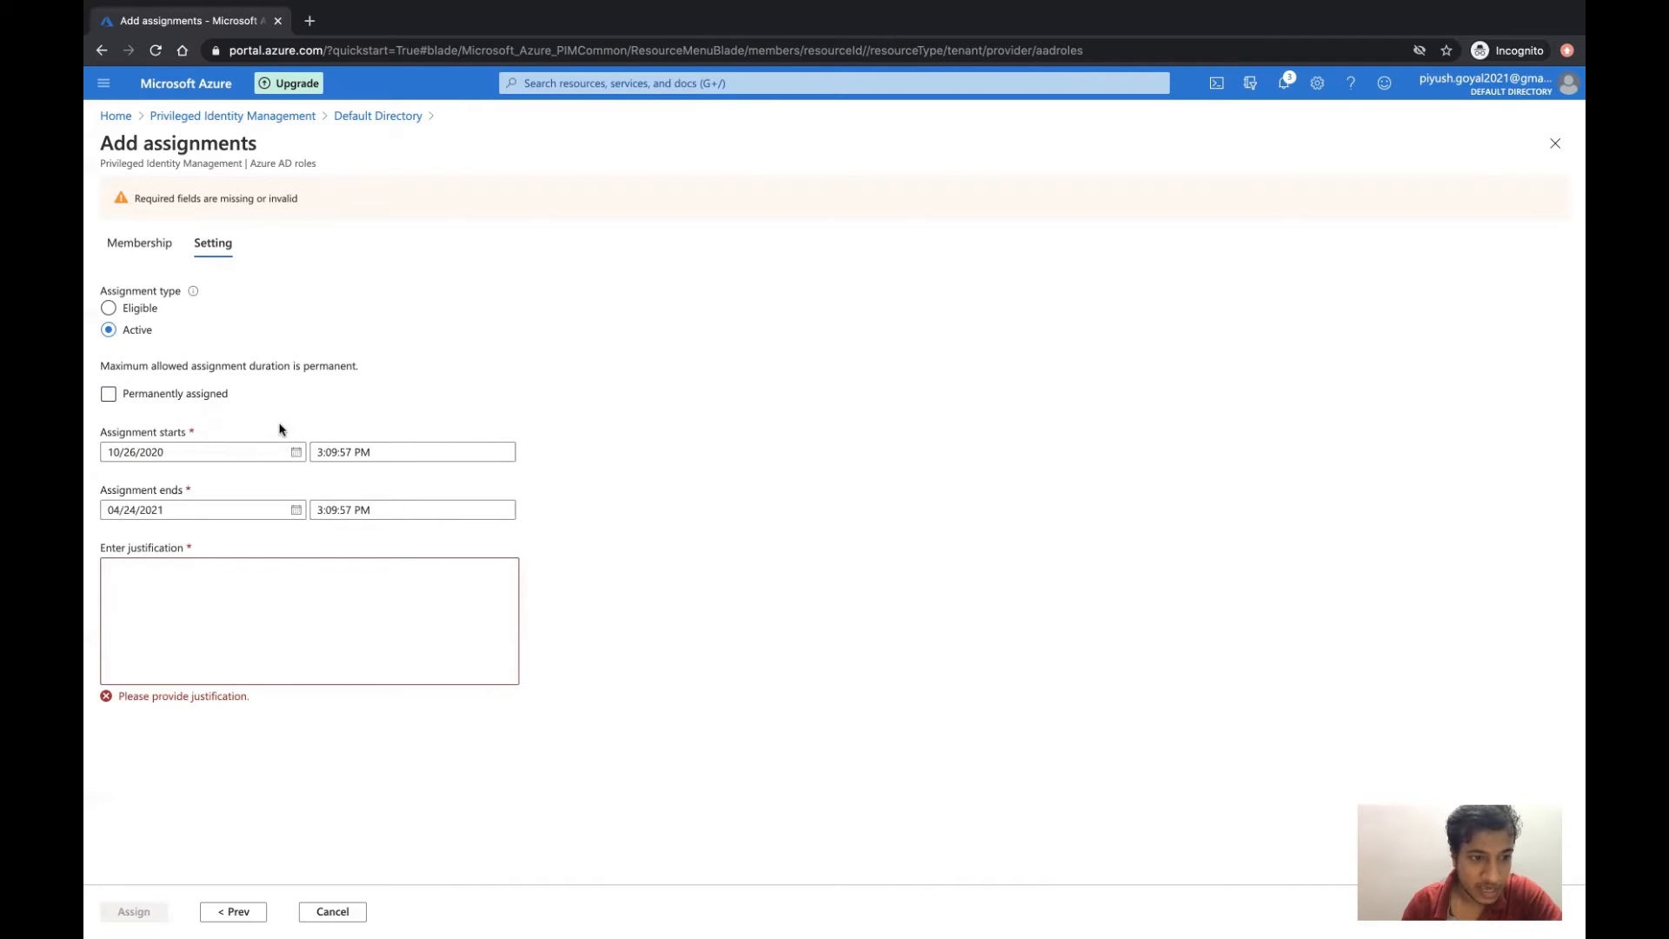
click(117, 396)
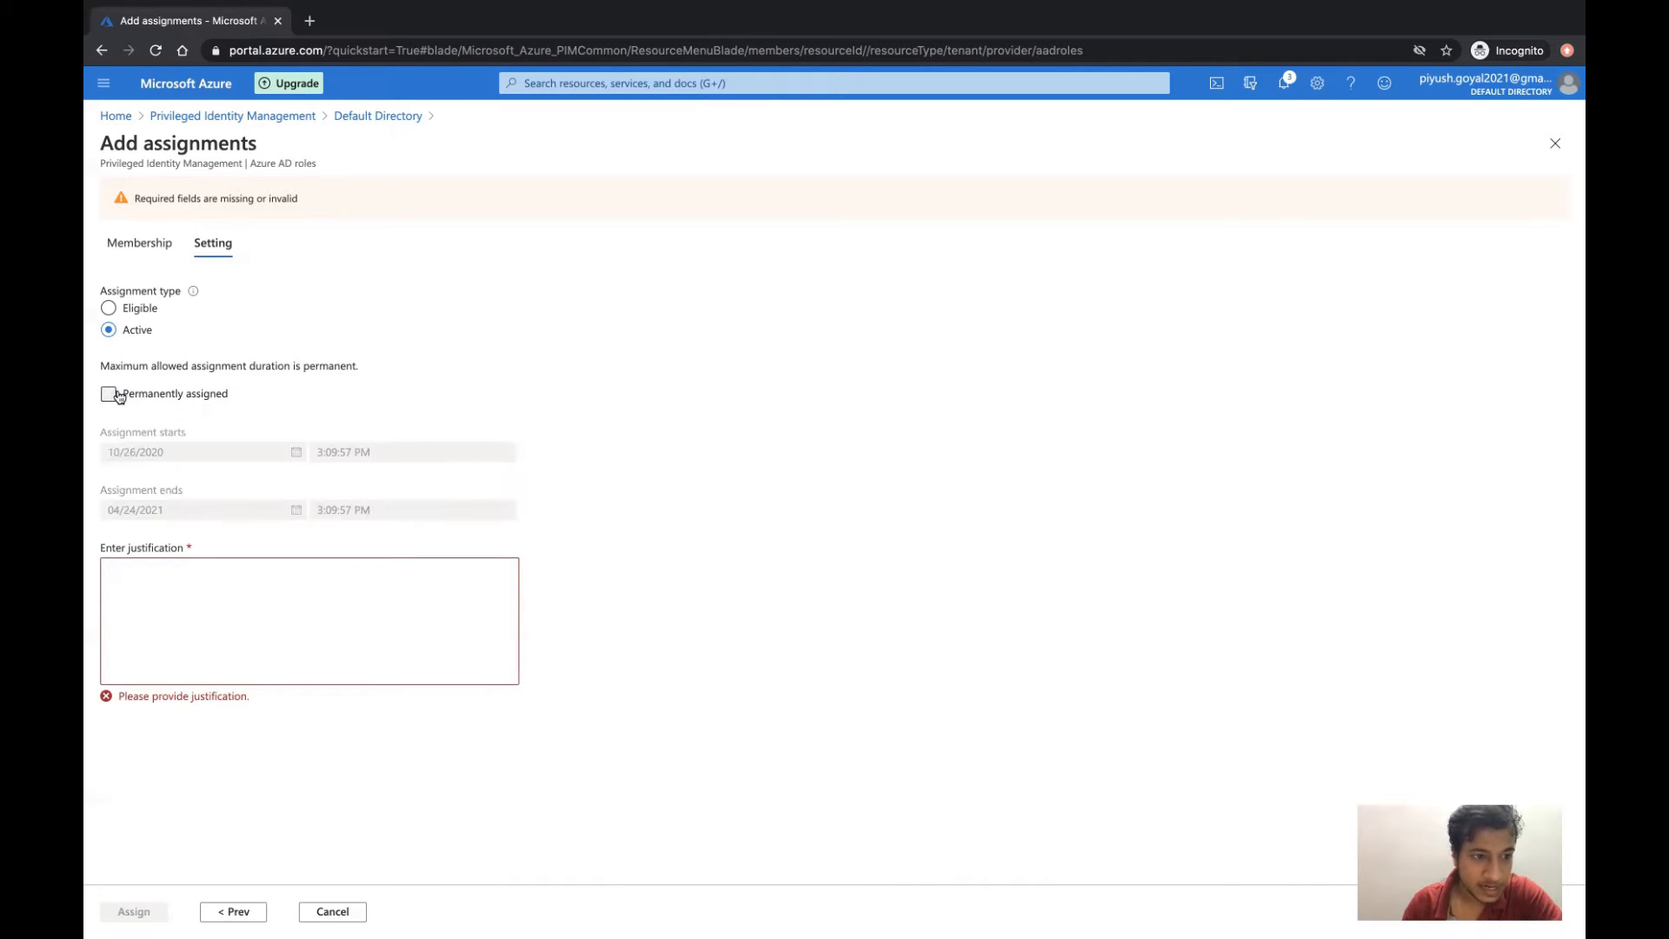
click(244, 618)
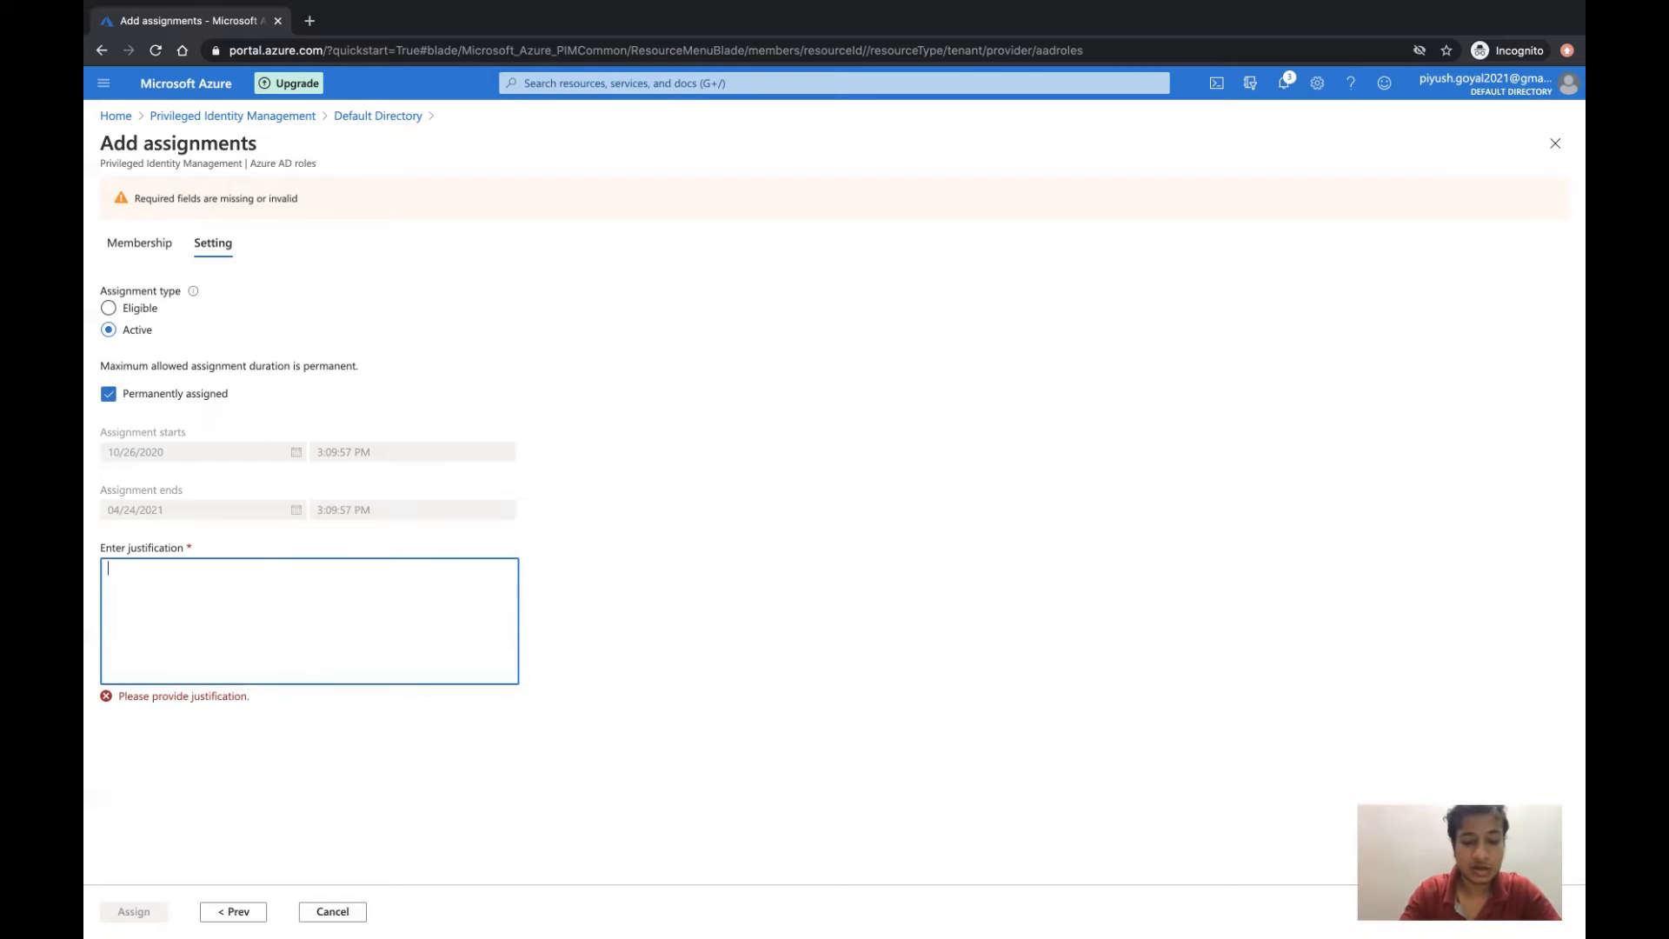
text(Testing)
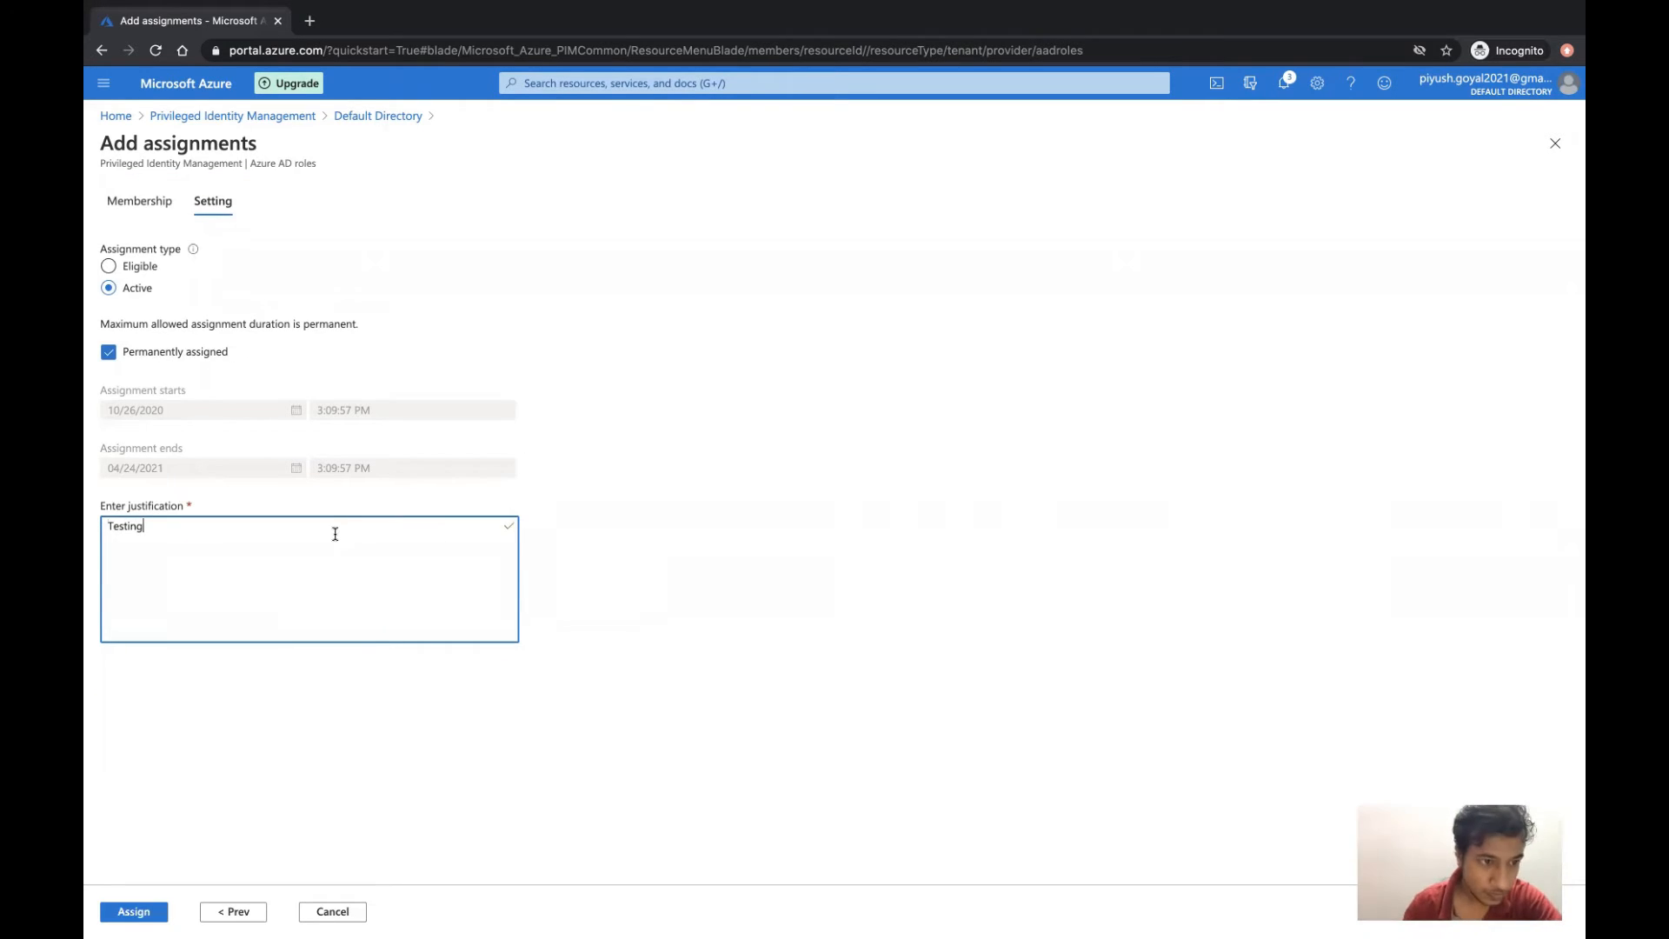
click(109, 267)
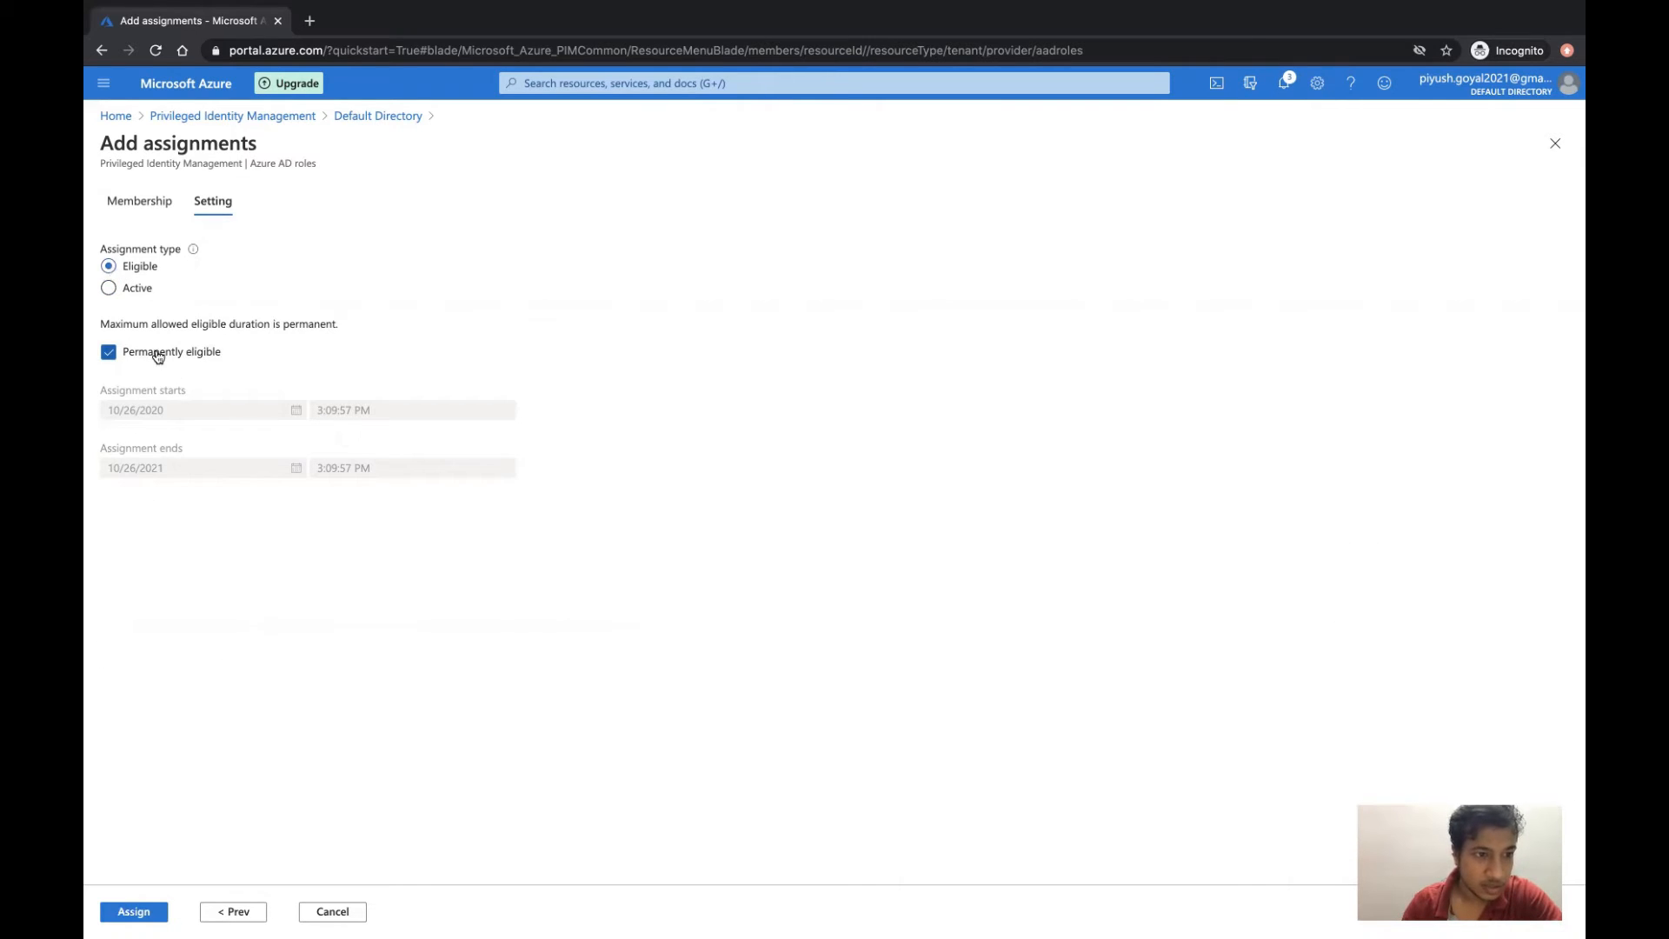
click(137, 912)
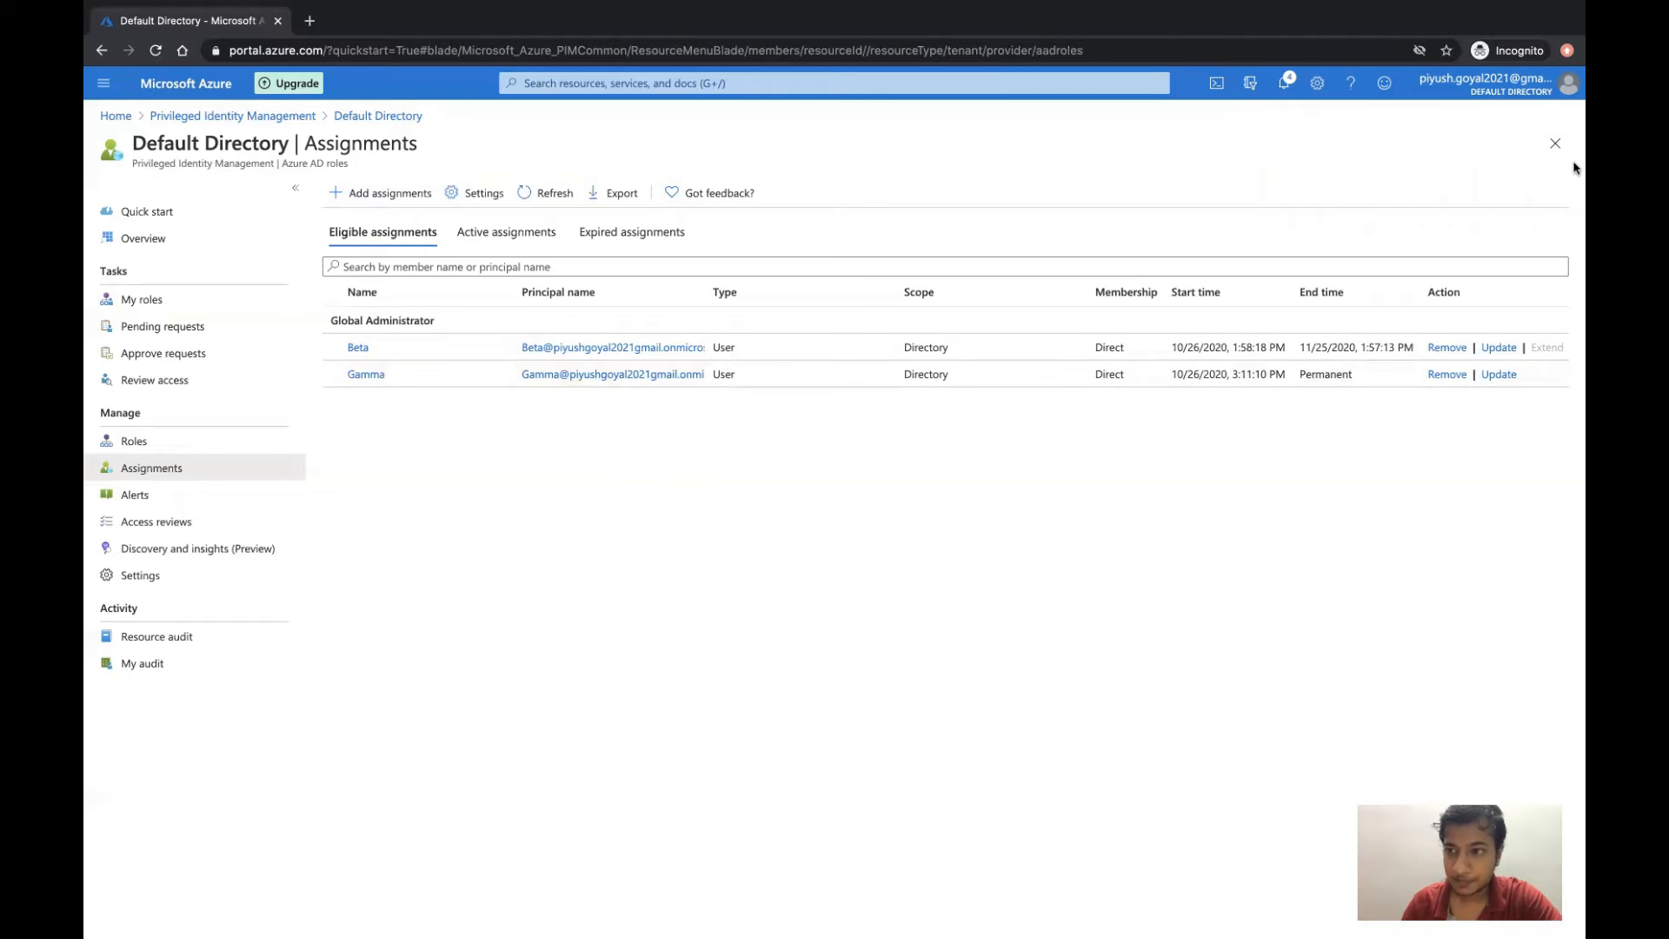
Compare the Active and Eligible assignment tabs, then open the account menu
click(1566, 90)
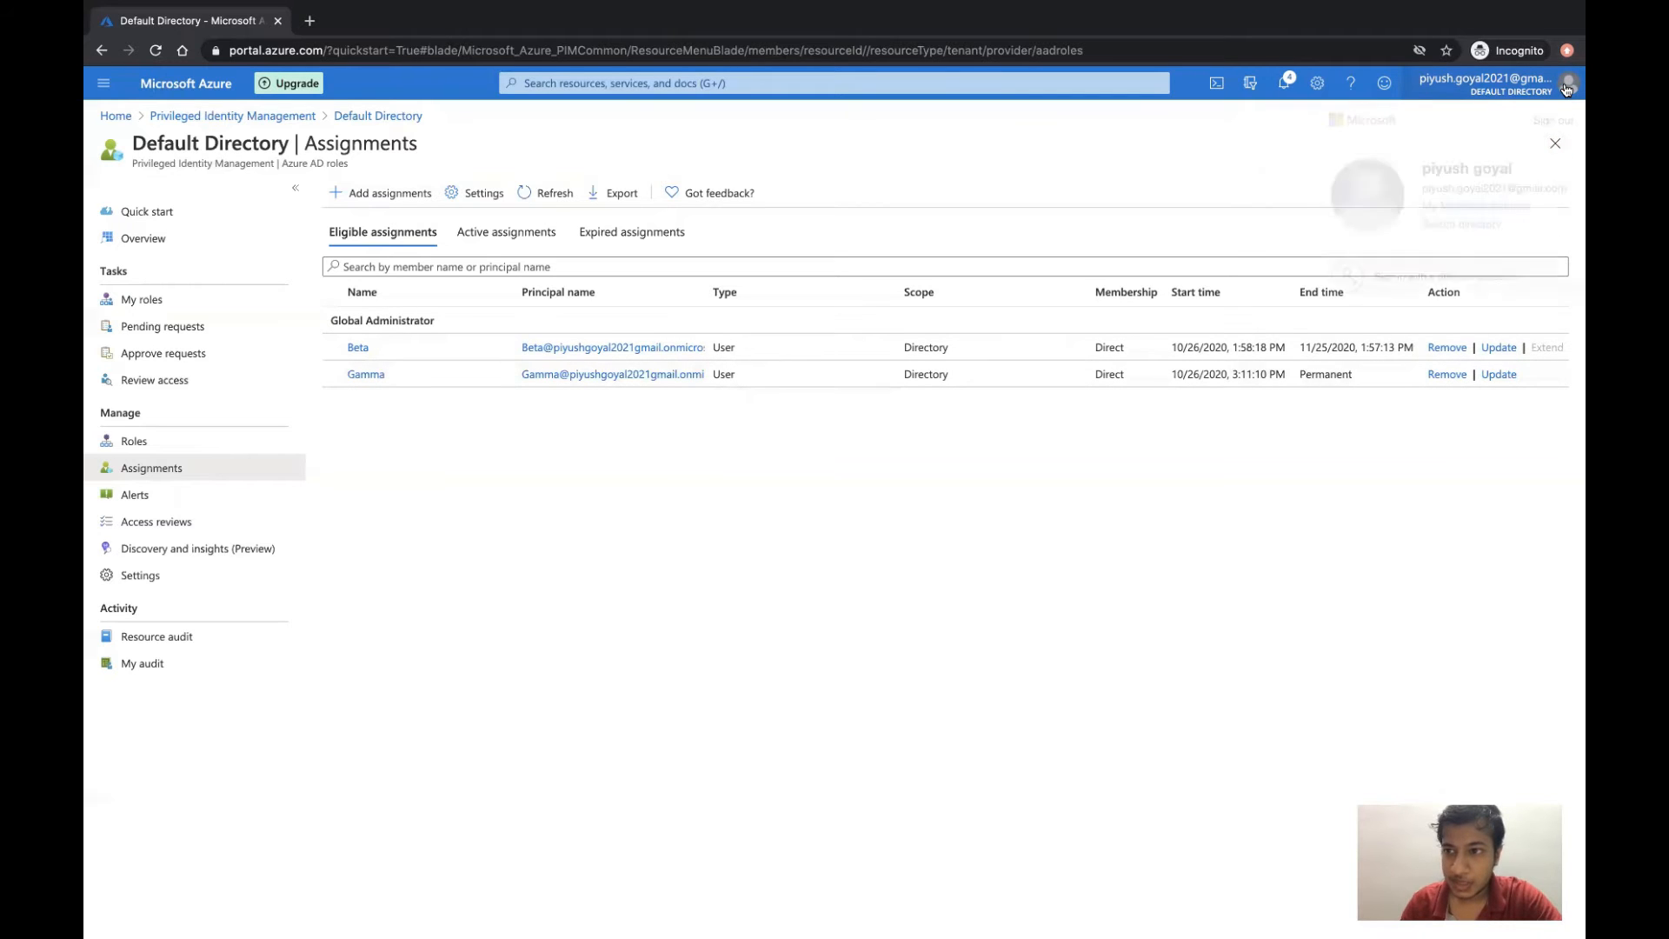
click(811, 558)
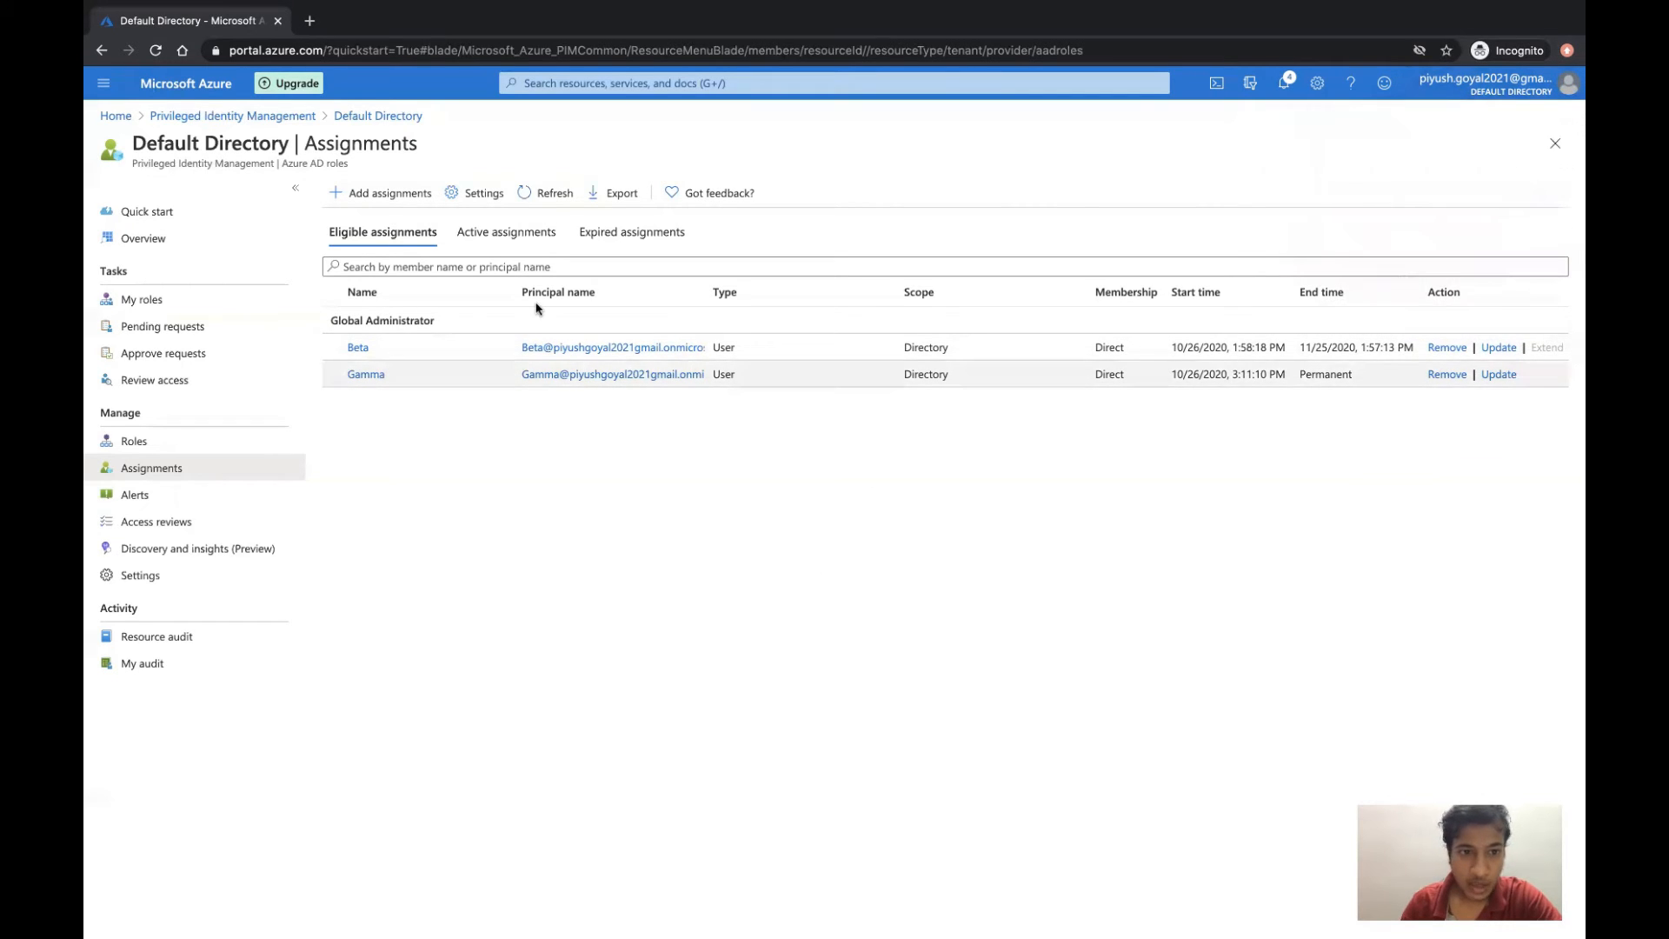
click(532, 231)
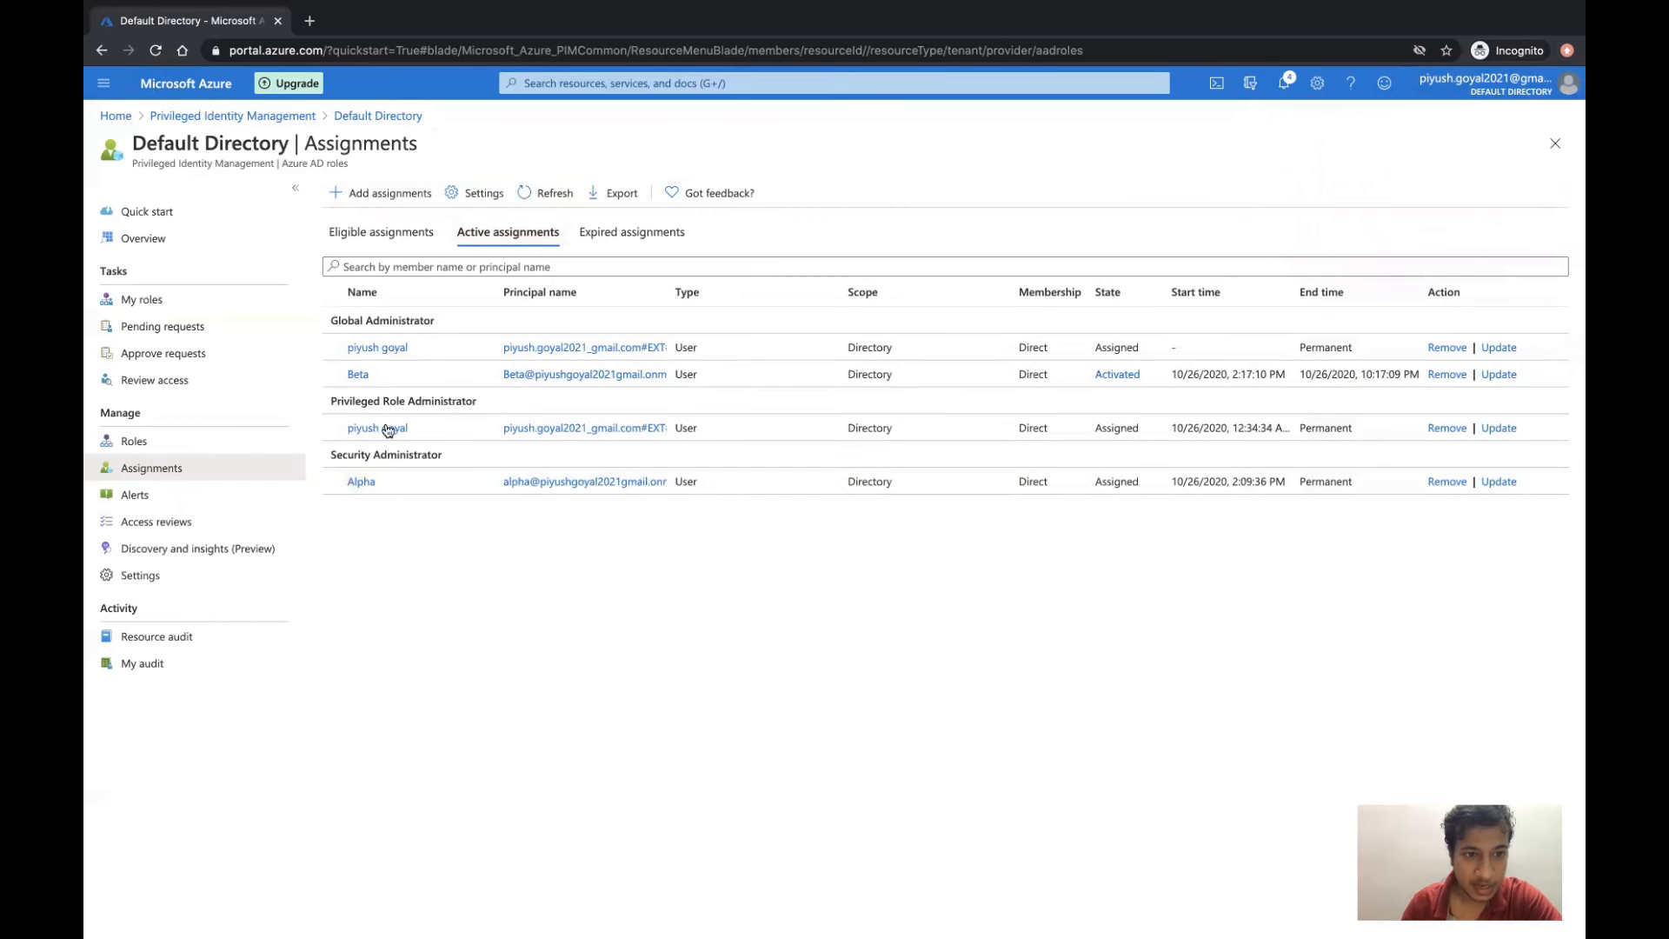
click(416, 233)
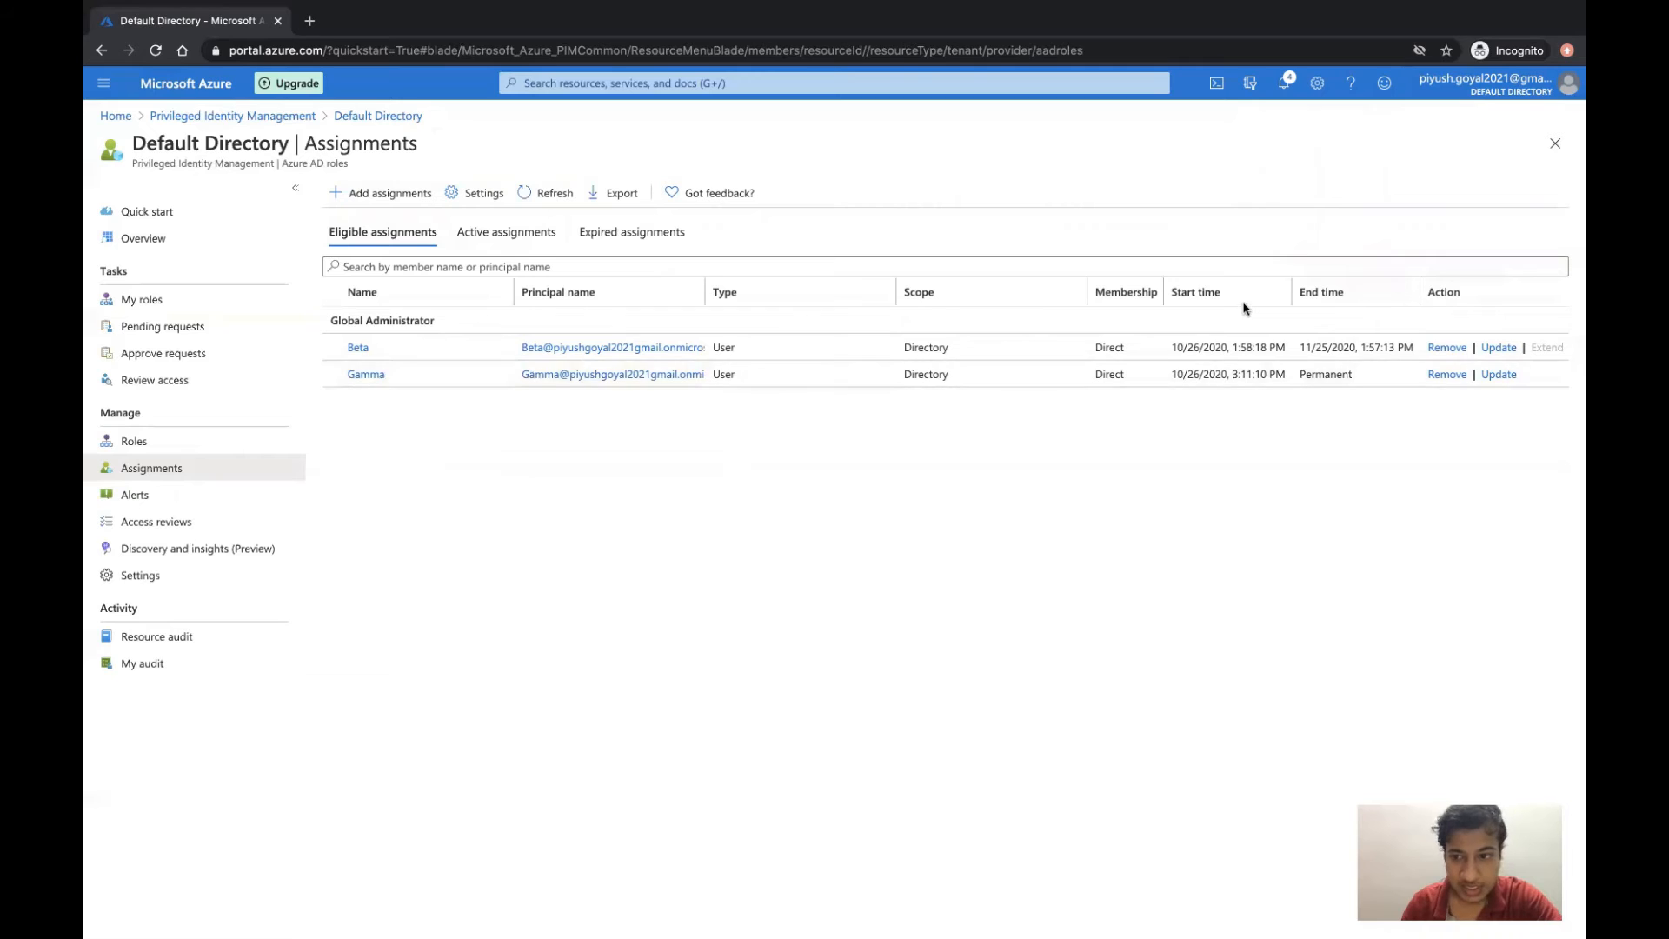
click(1556, 97)
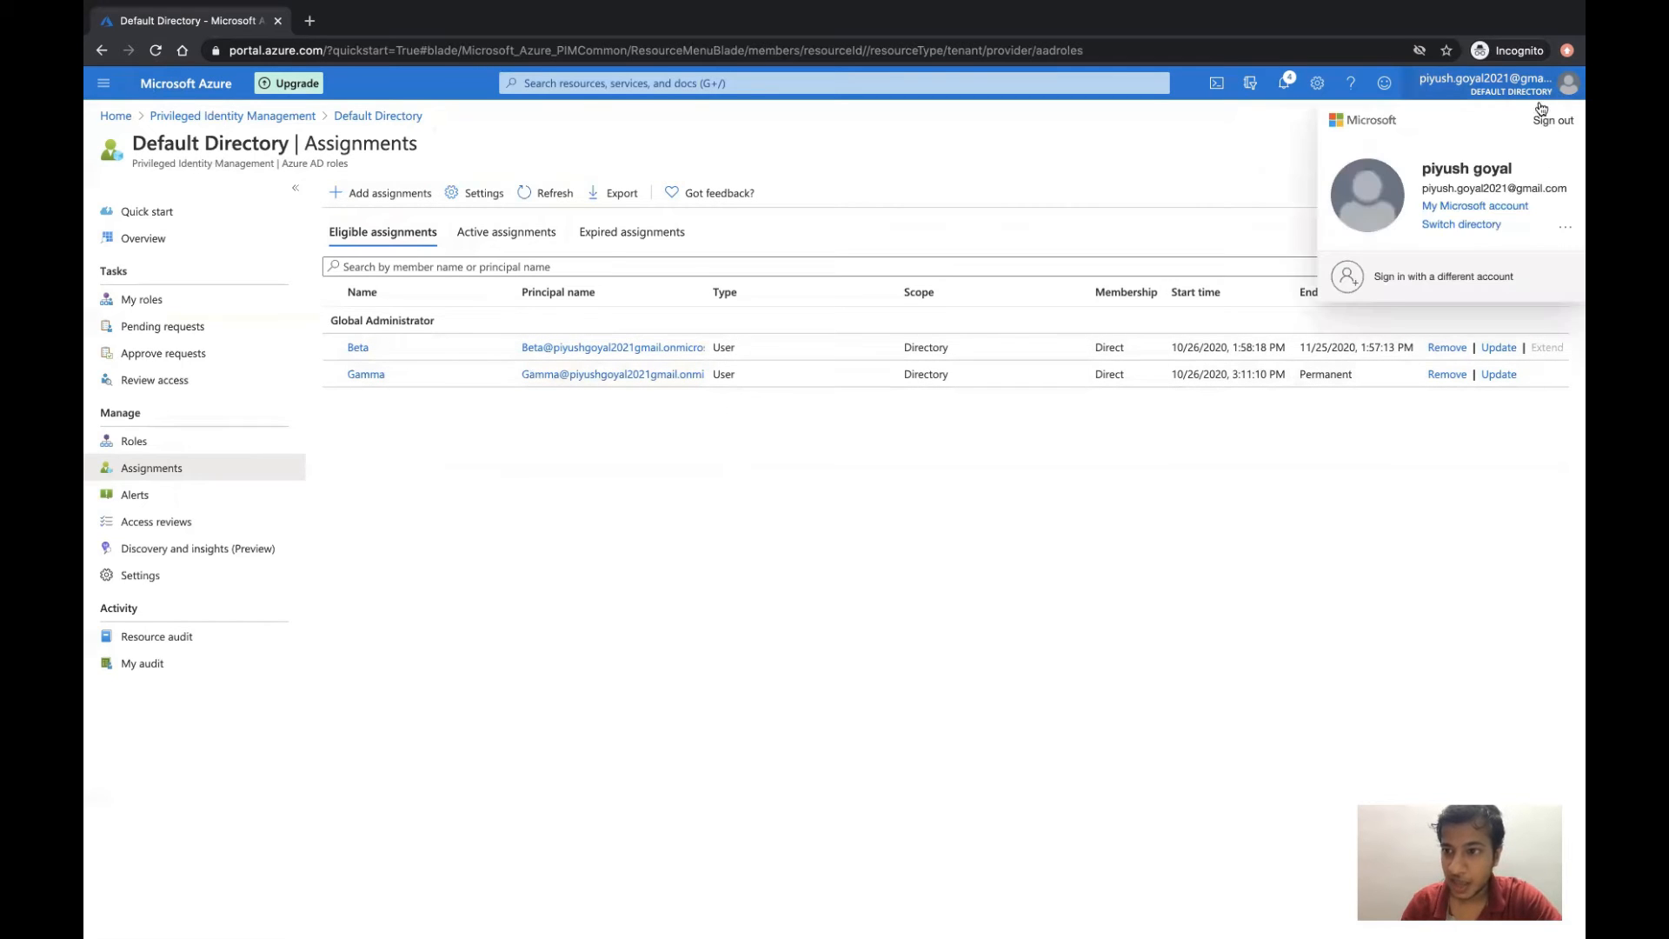
click(1471, 276)
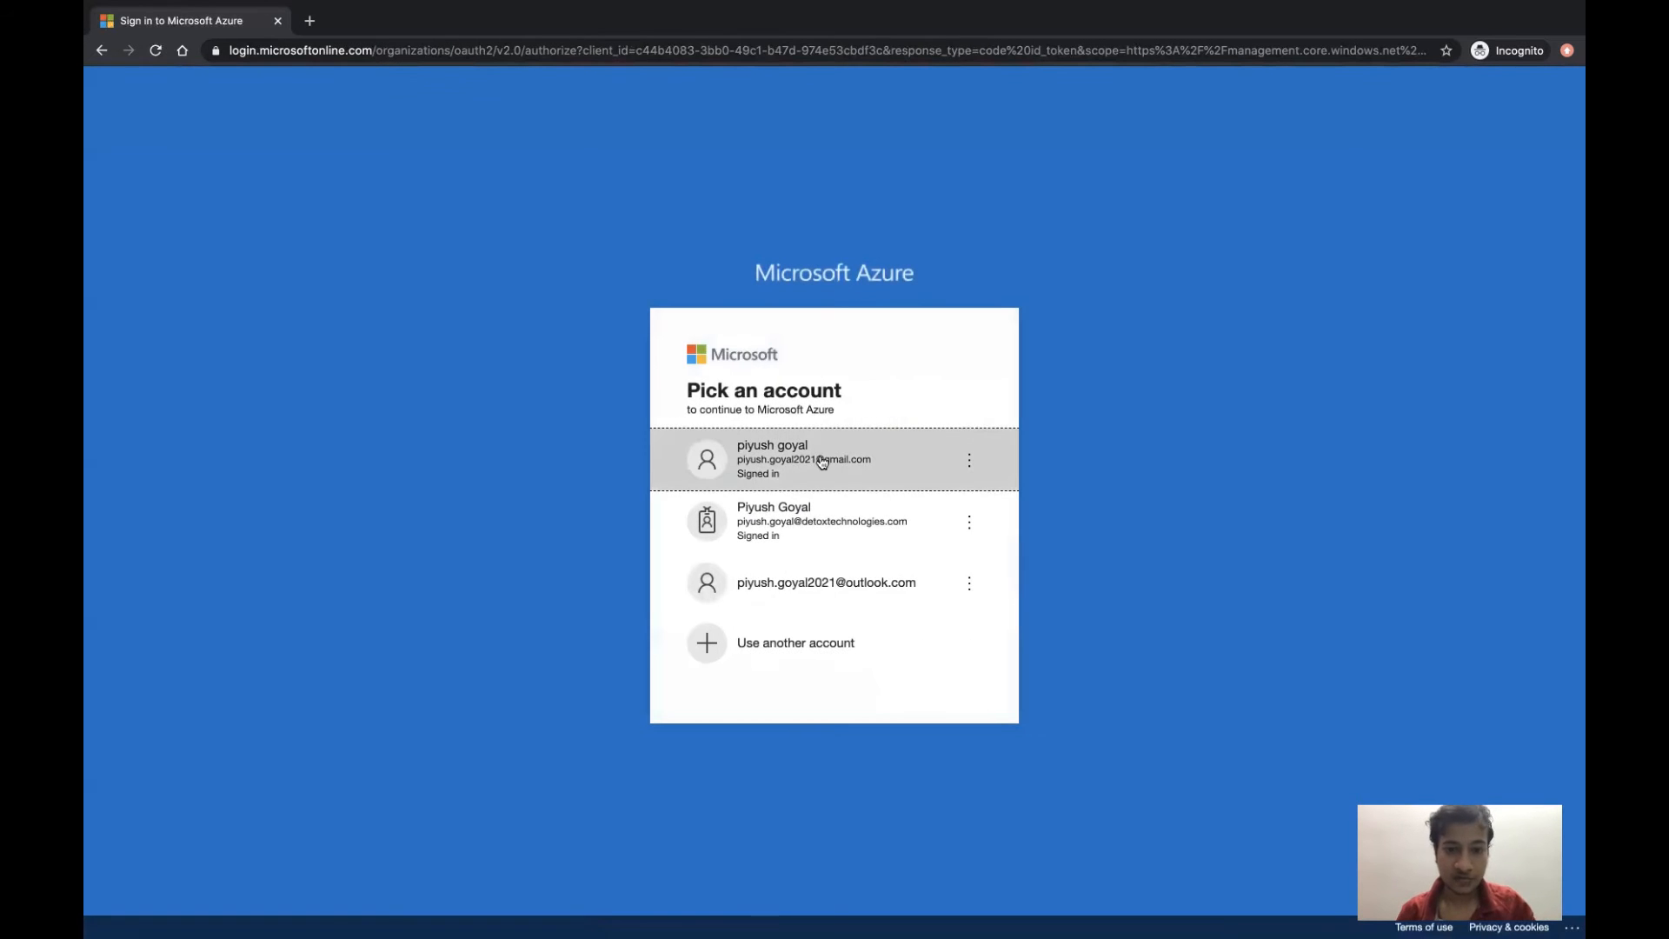
click(787, 661)
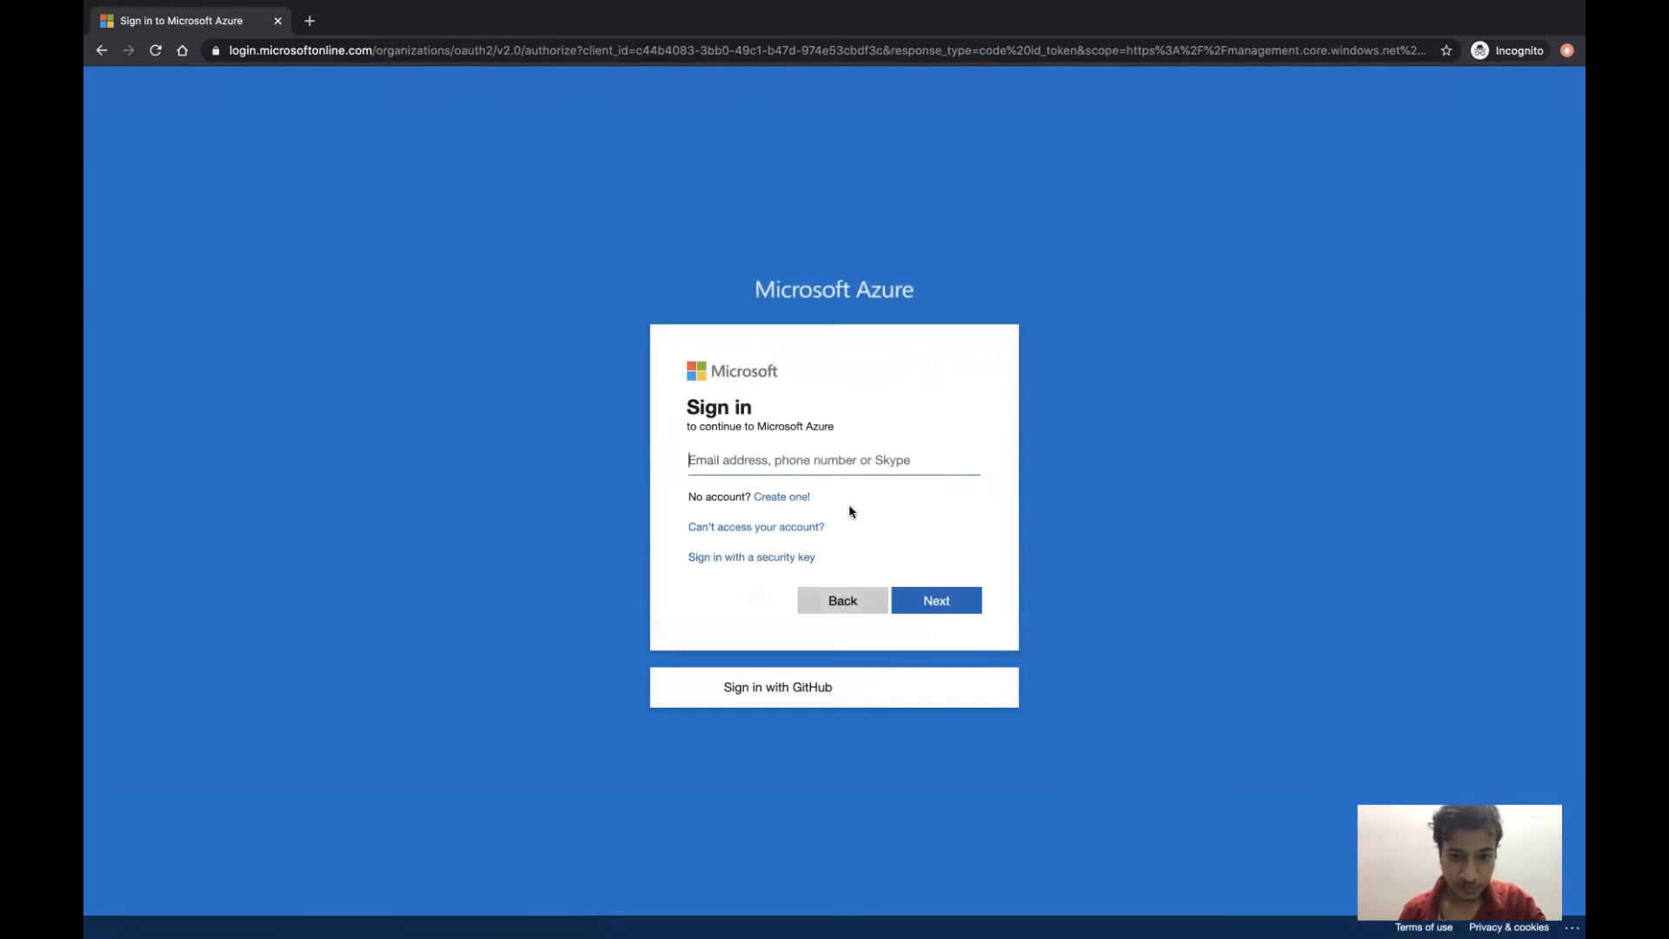
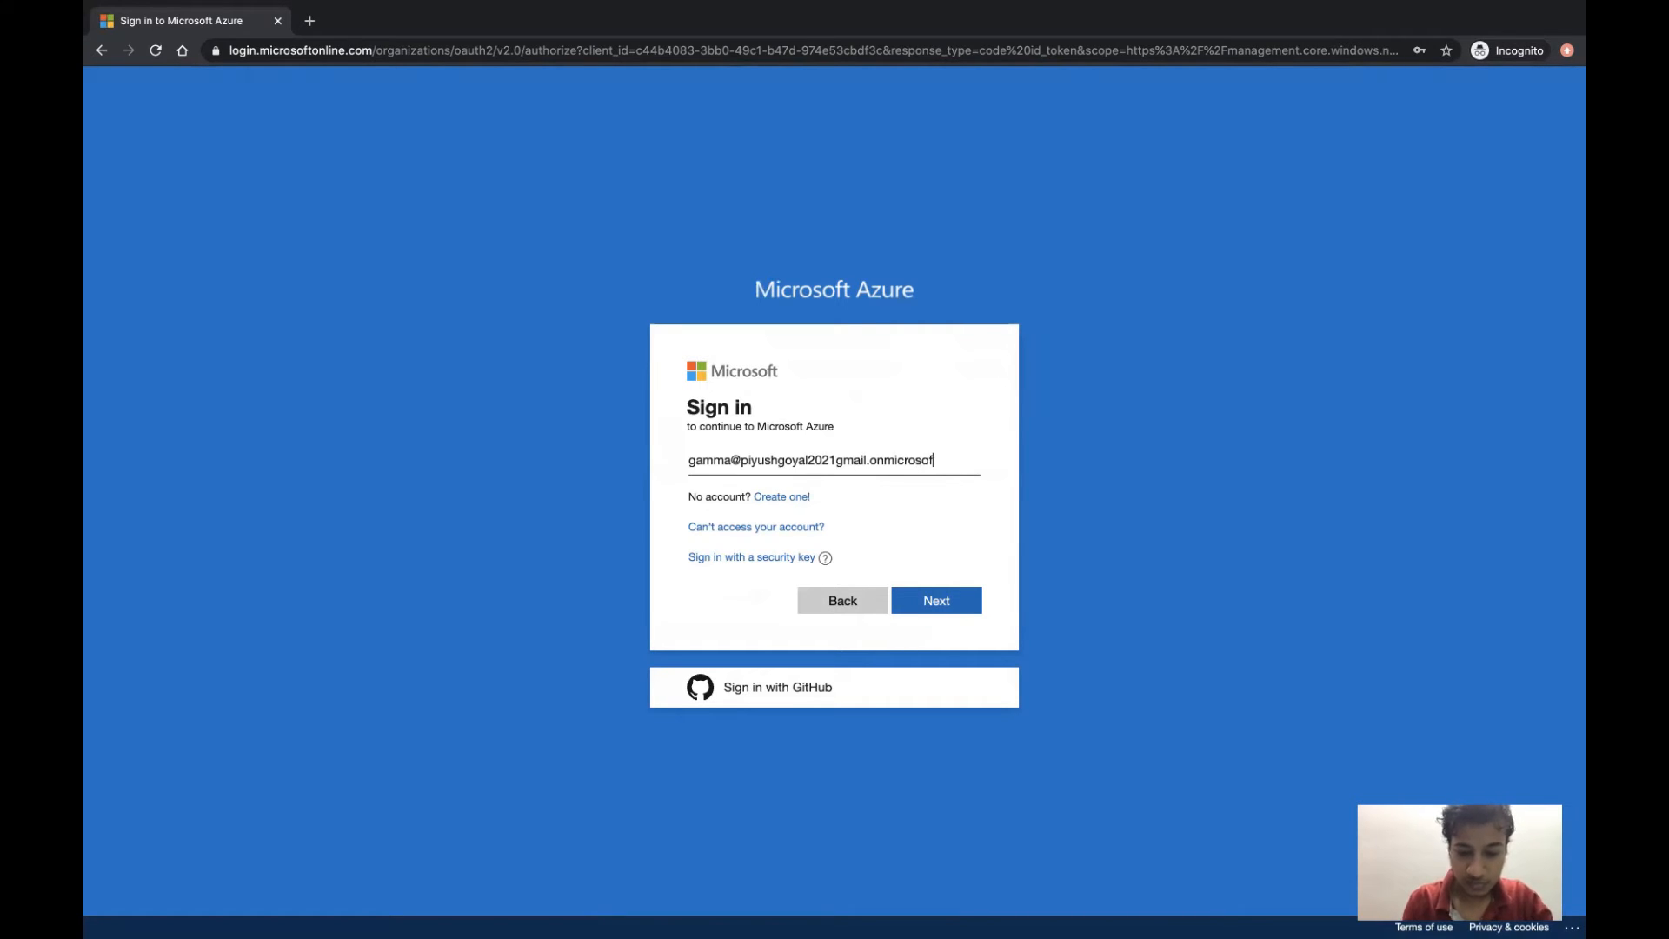
key(Return)
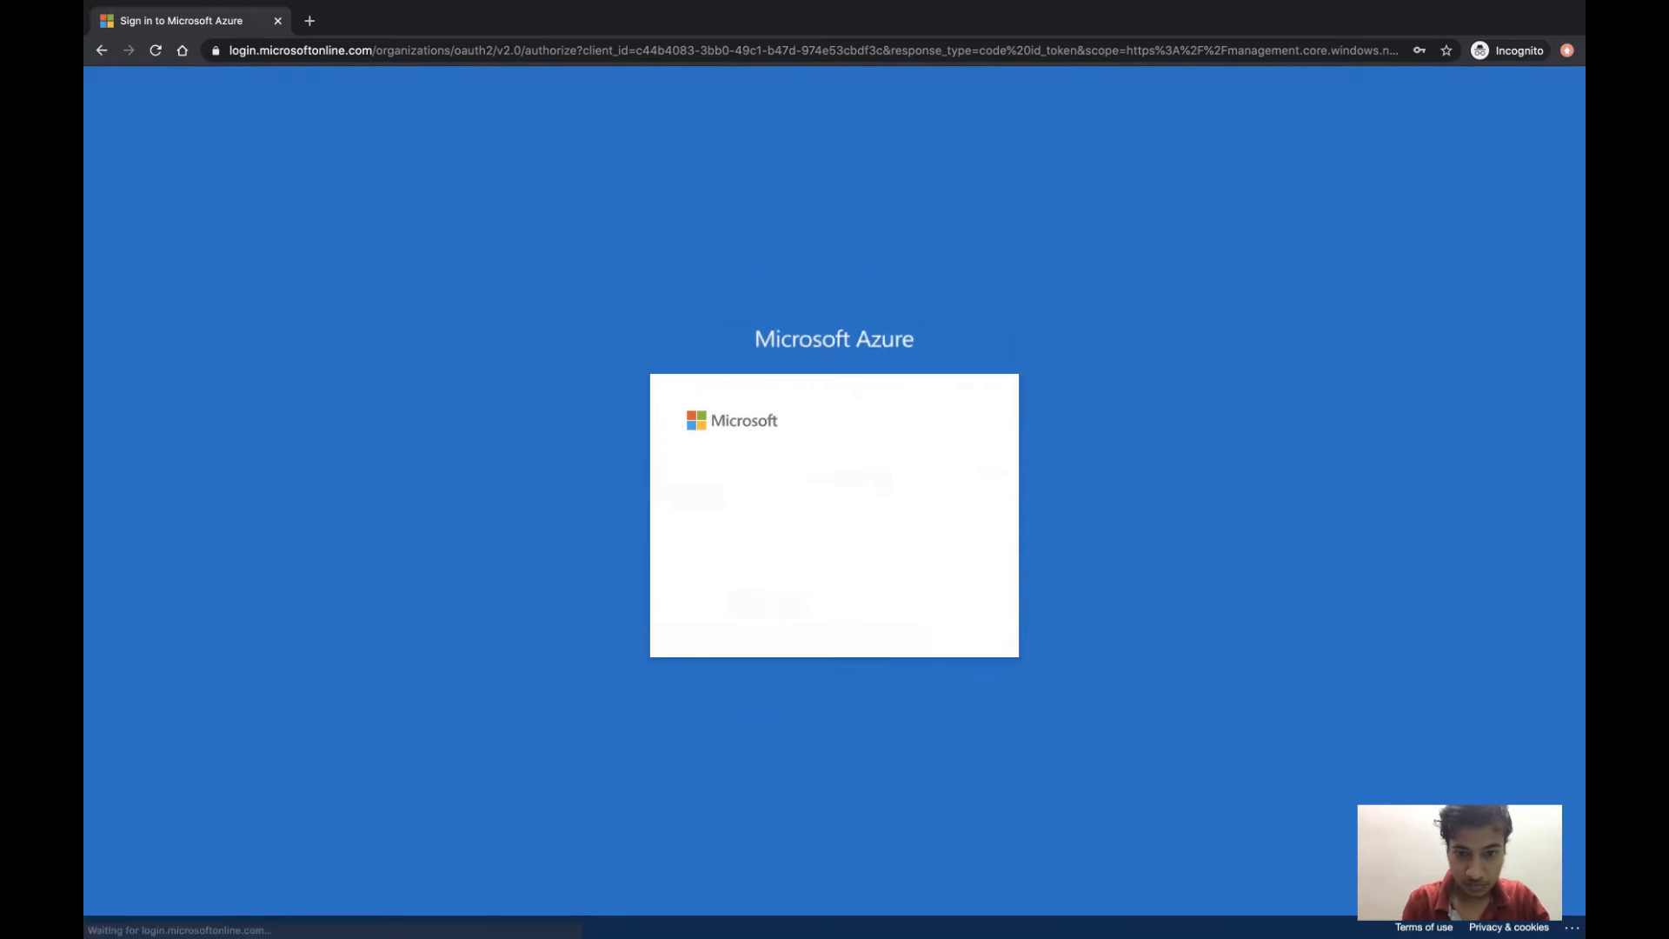
text(••)
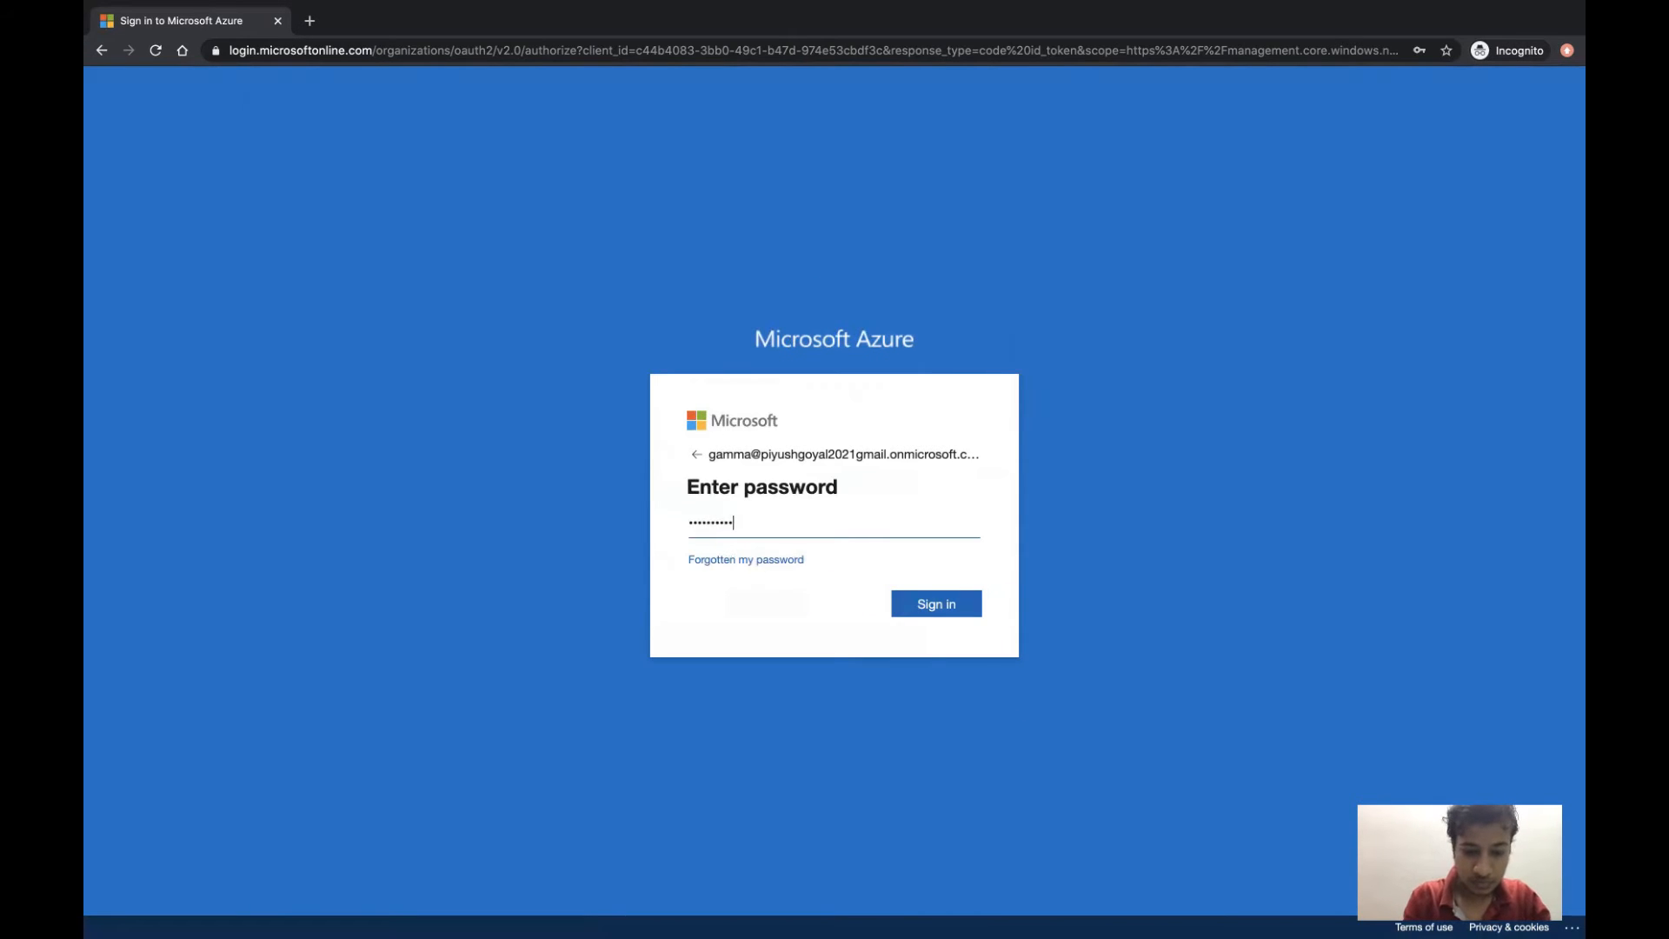
text(•••••••••)
key(Return)
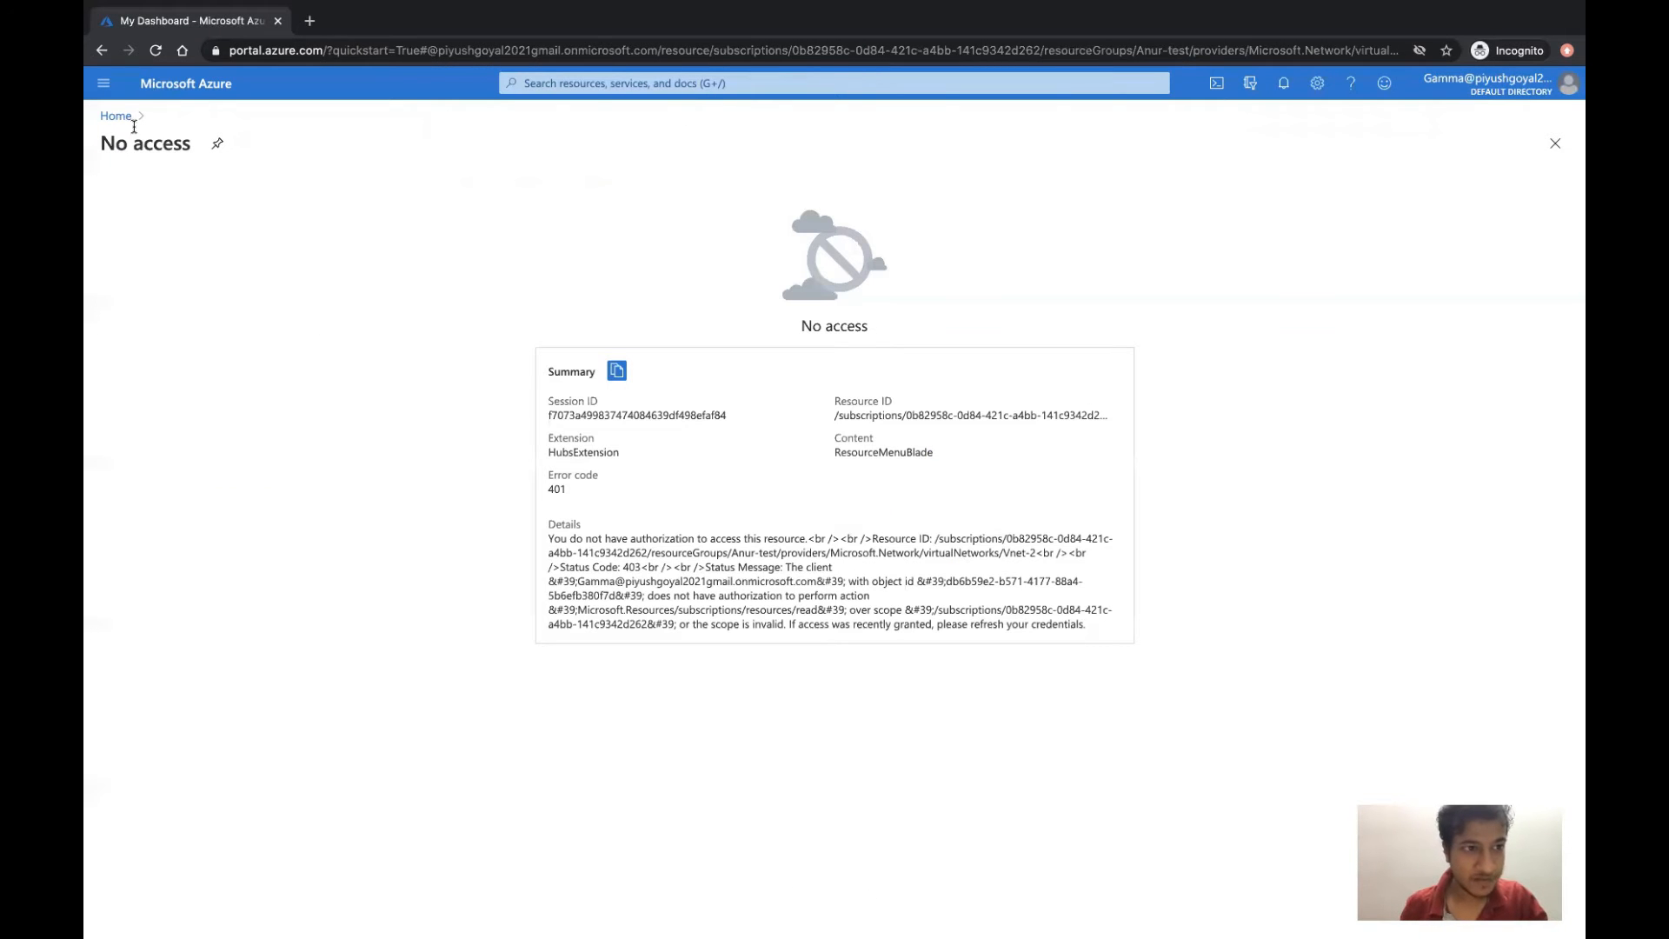
Go back to the account picker and choose the Gamma account again
click(103, 51)
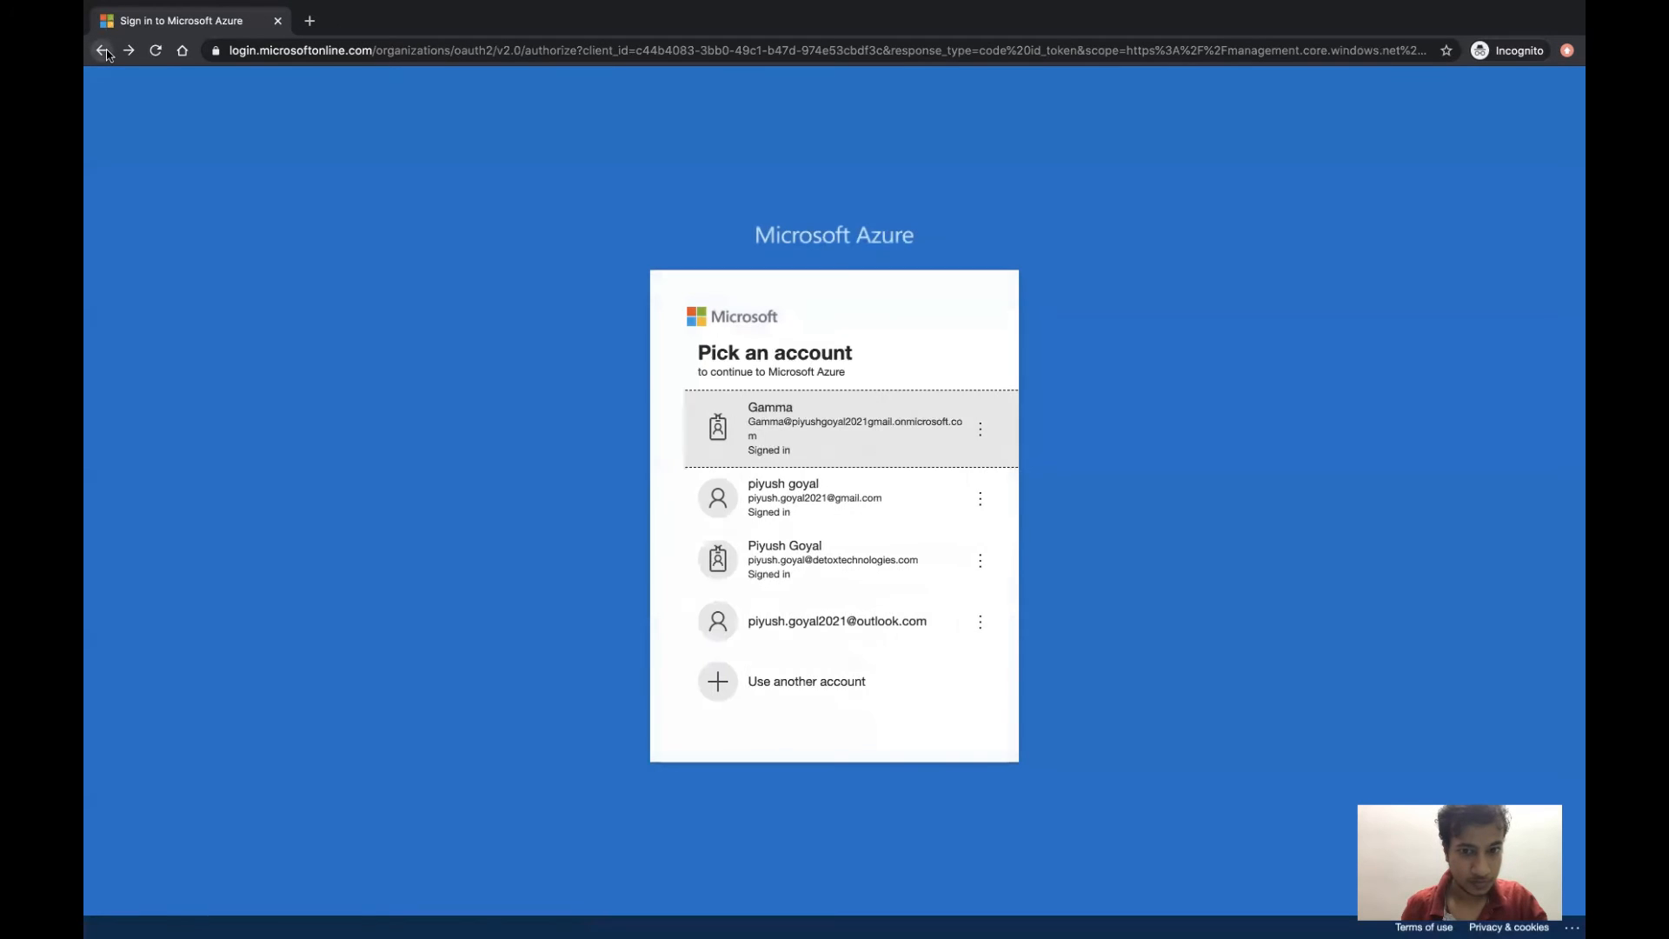
click(823, 441)
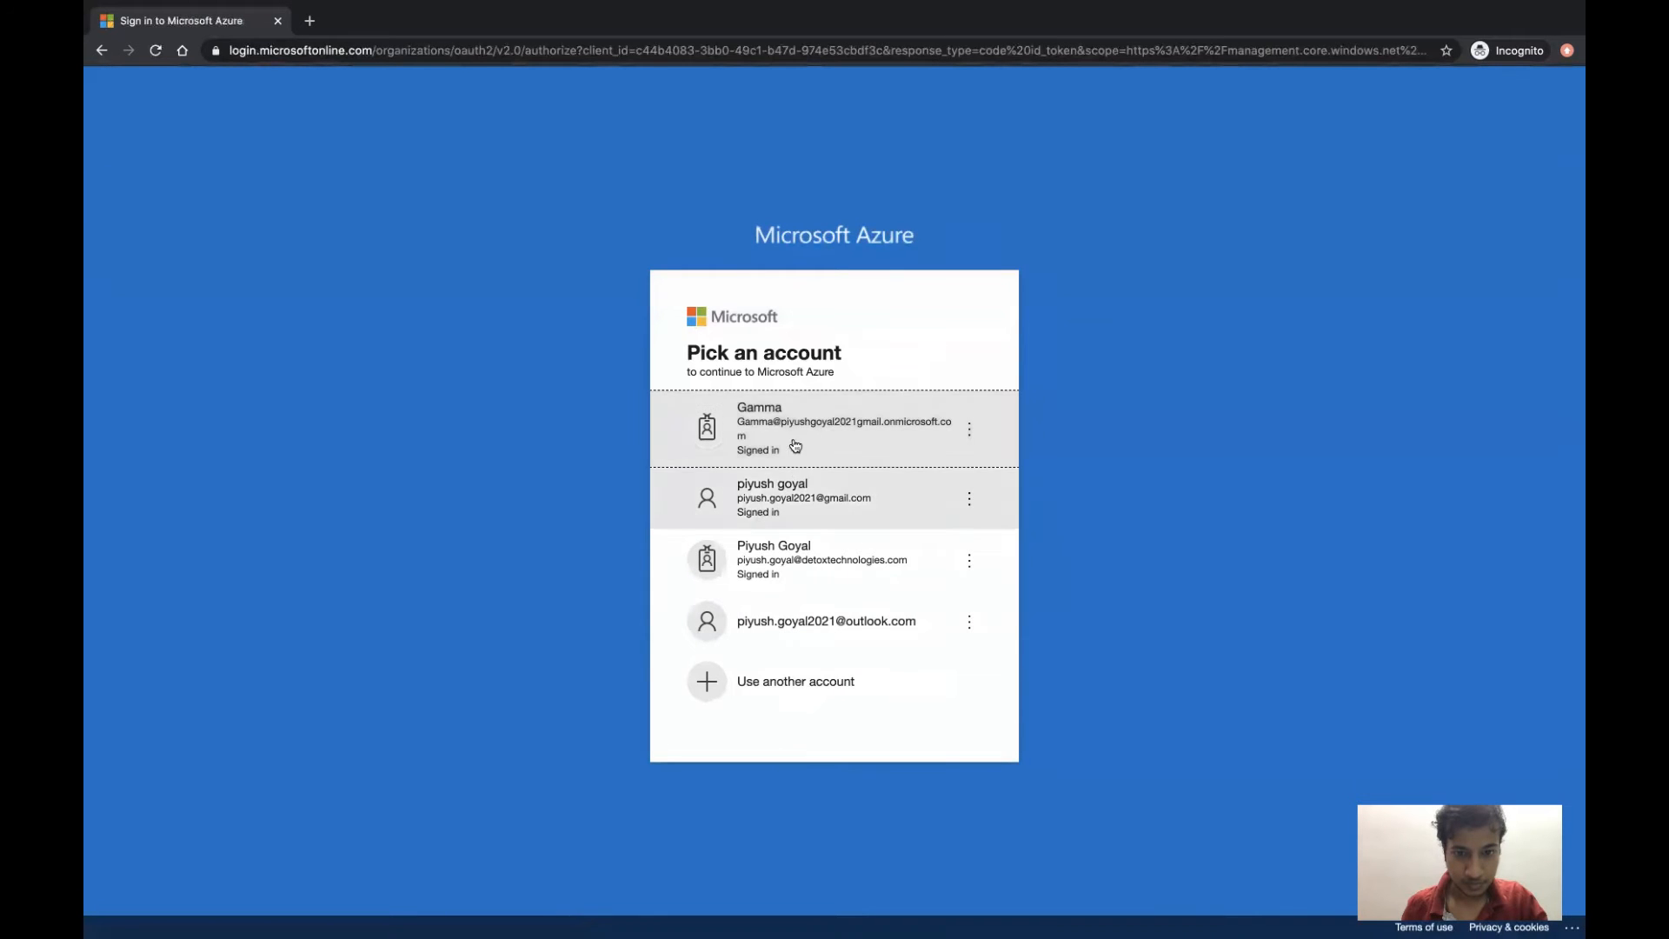
click(796, 424)
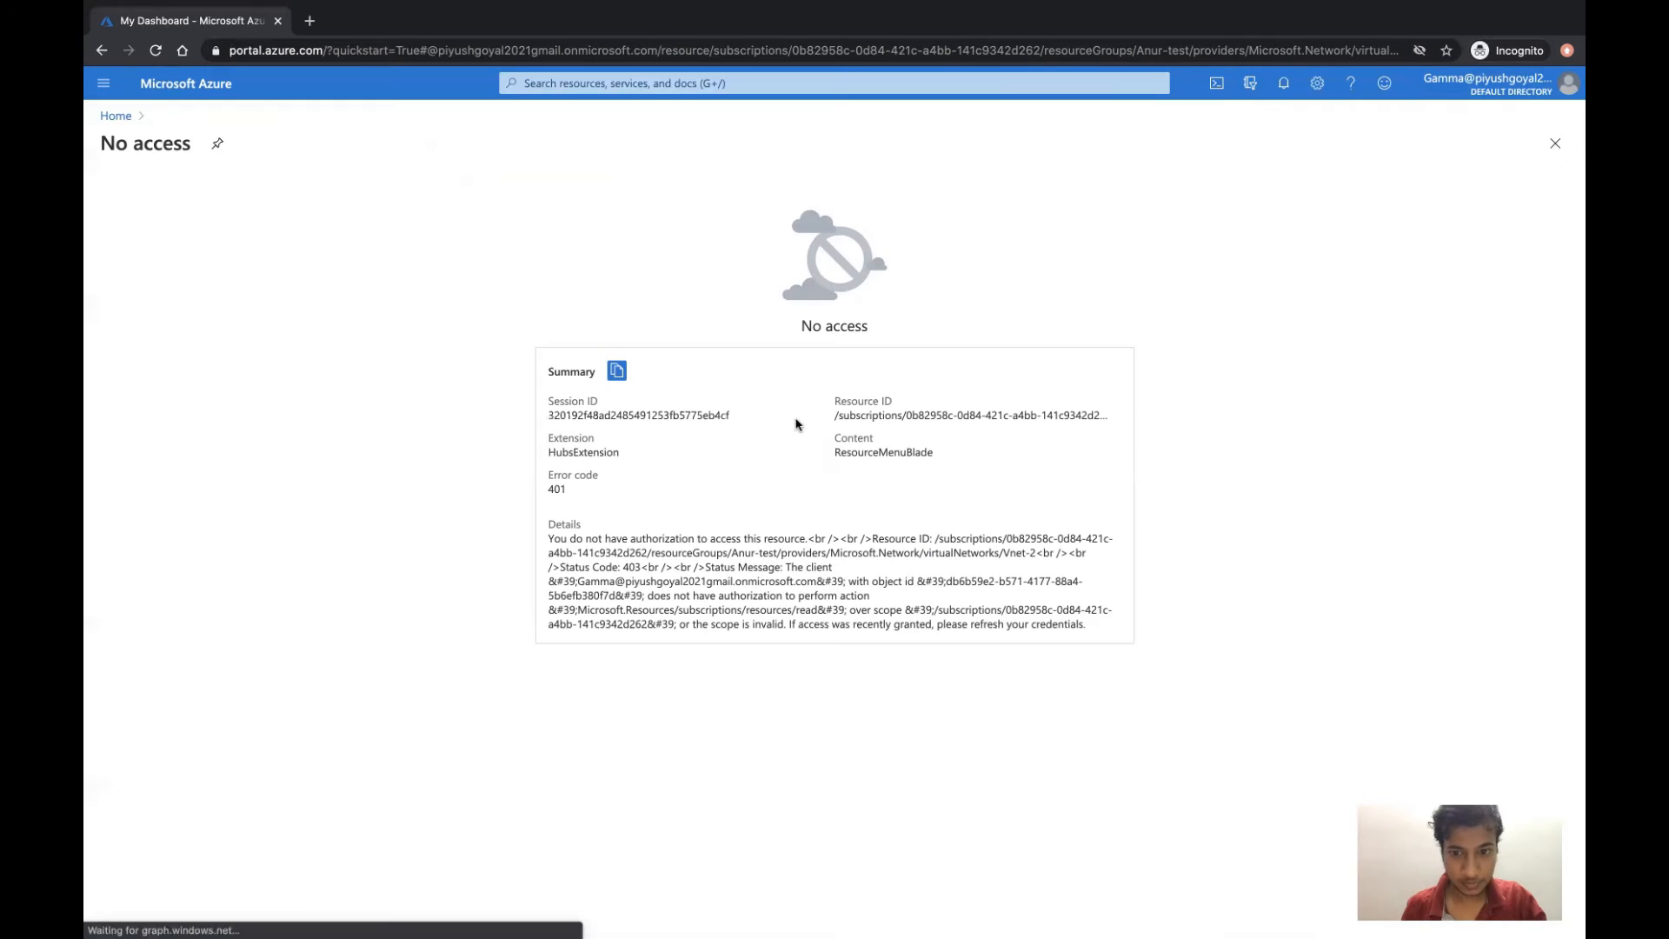
Via a 'priv' search, open PIM Azure AD role assignments and start activating Global Administrator
click(712, 82)
text(priv)
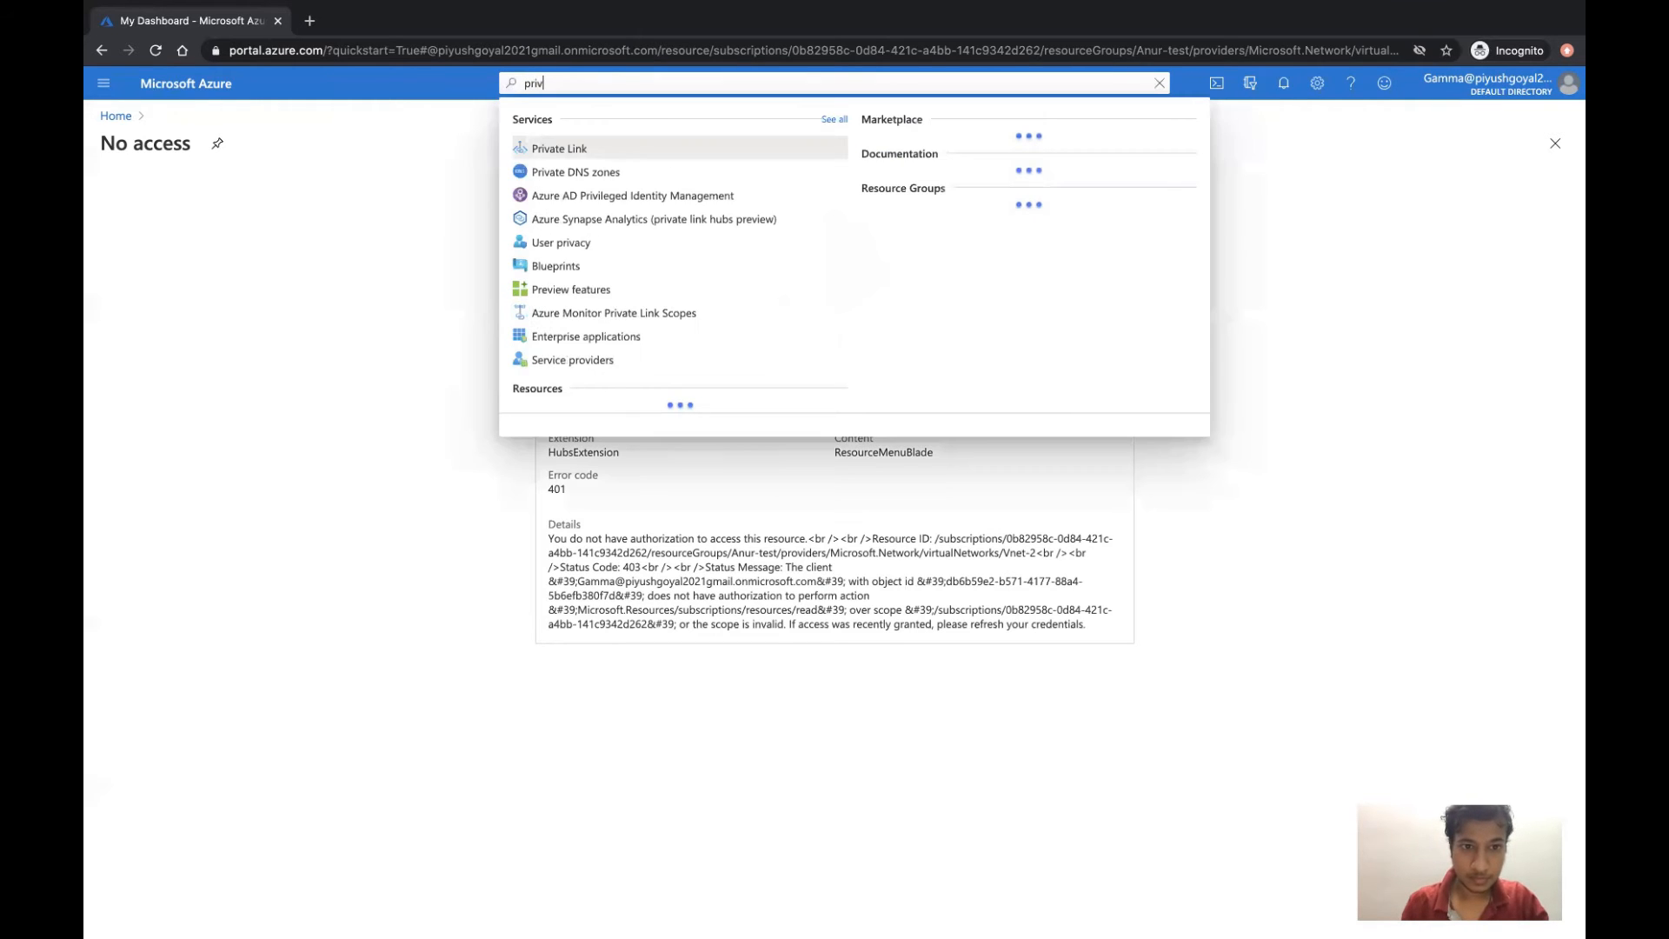
click(687, 196)
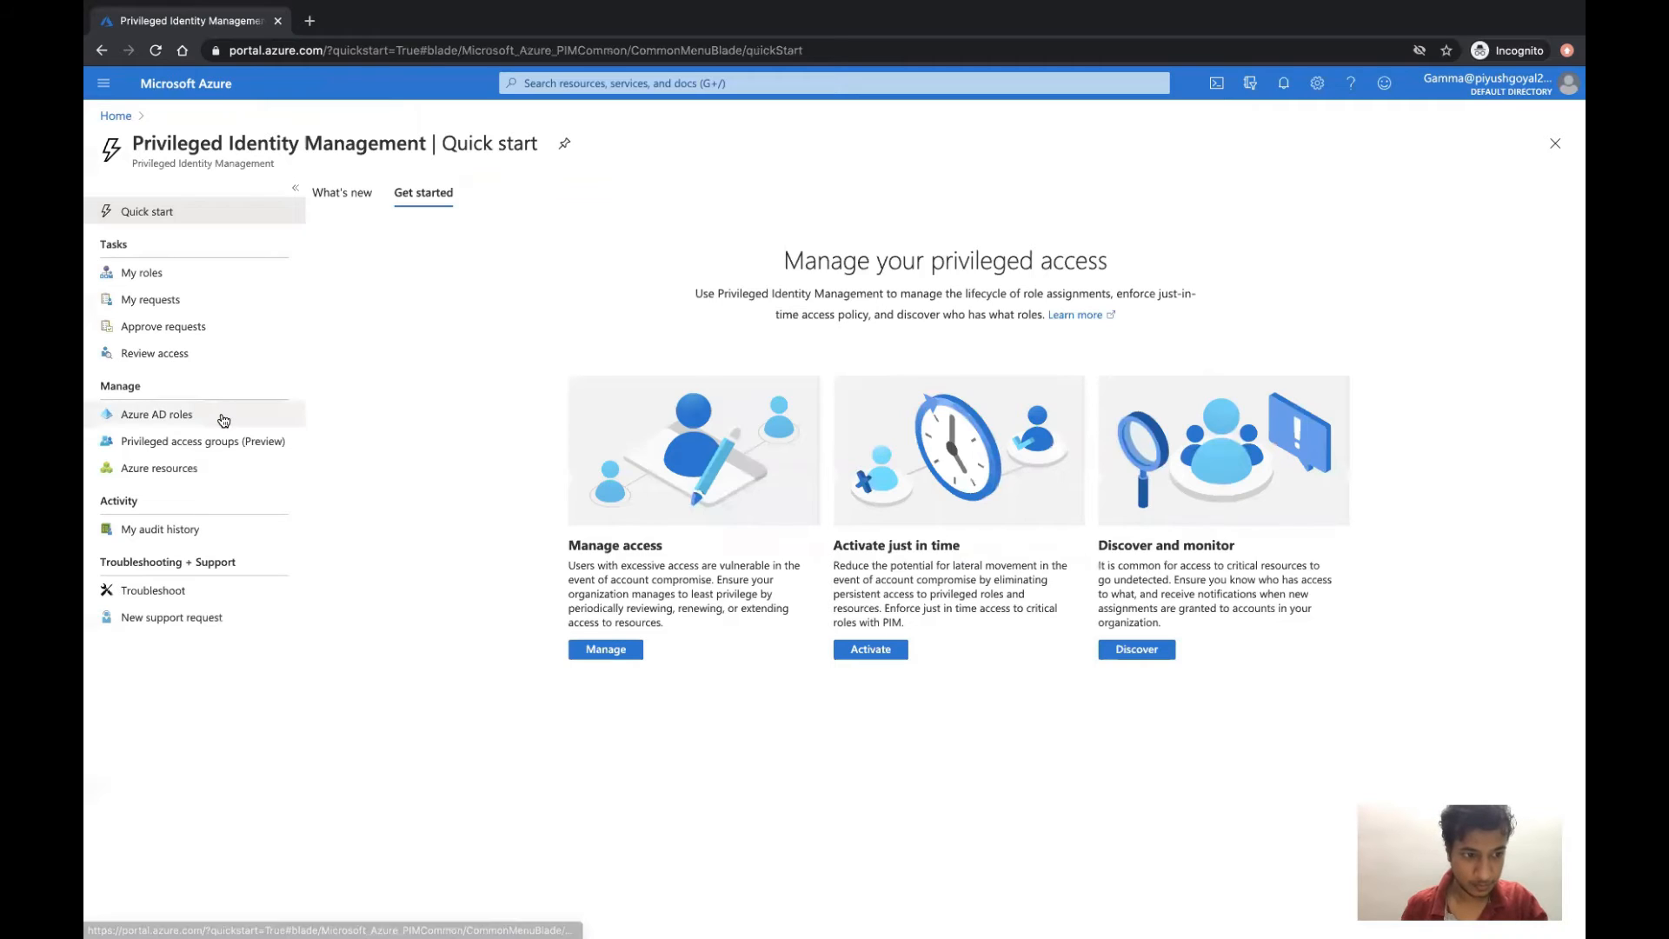
click(157, 415)
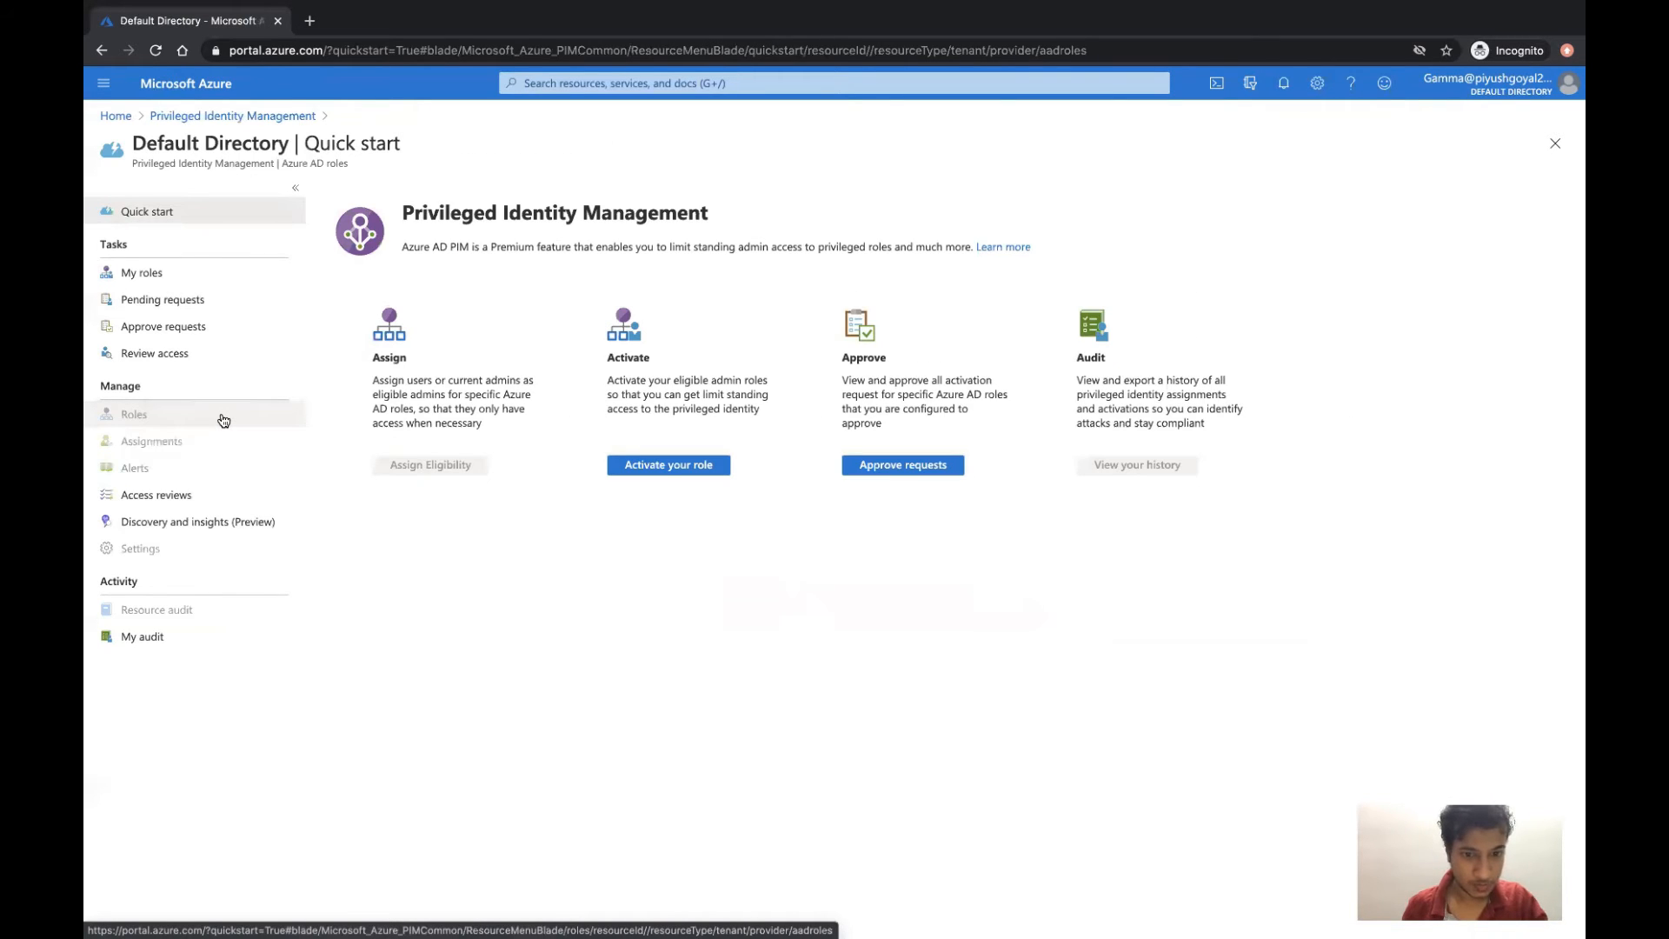
click(227, 417)
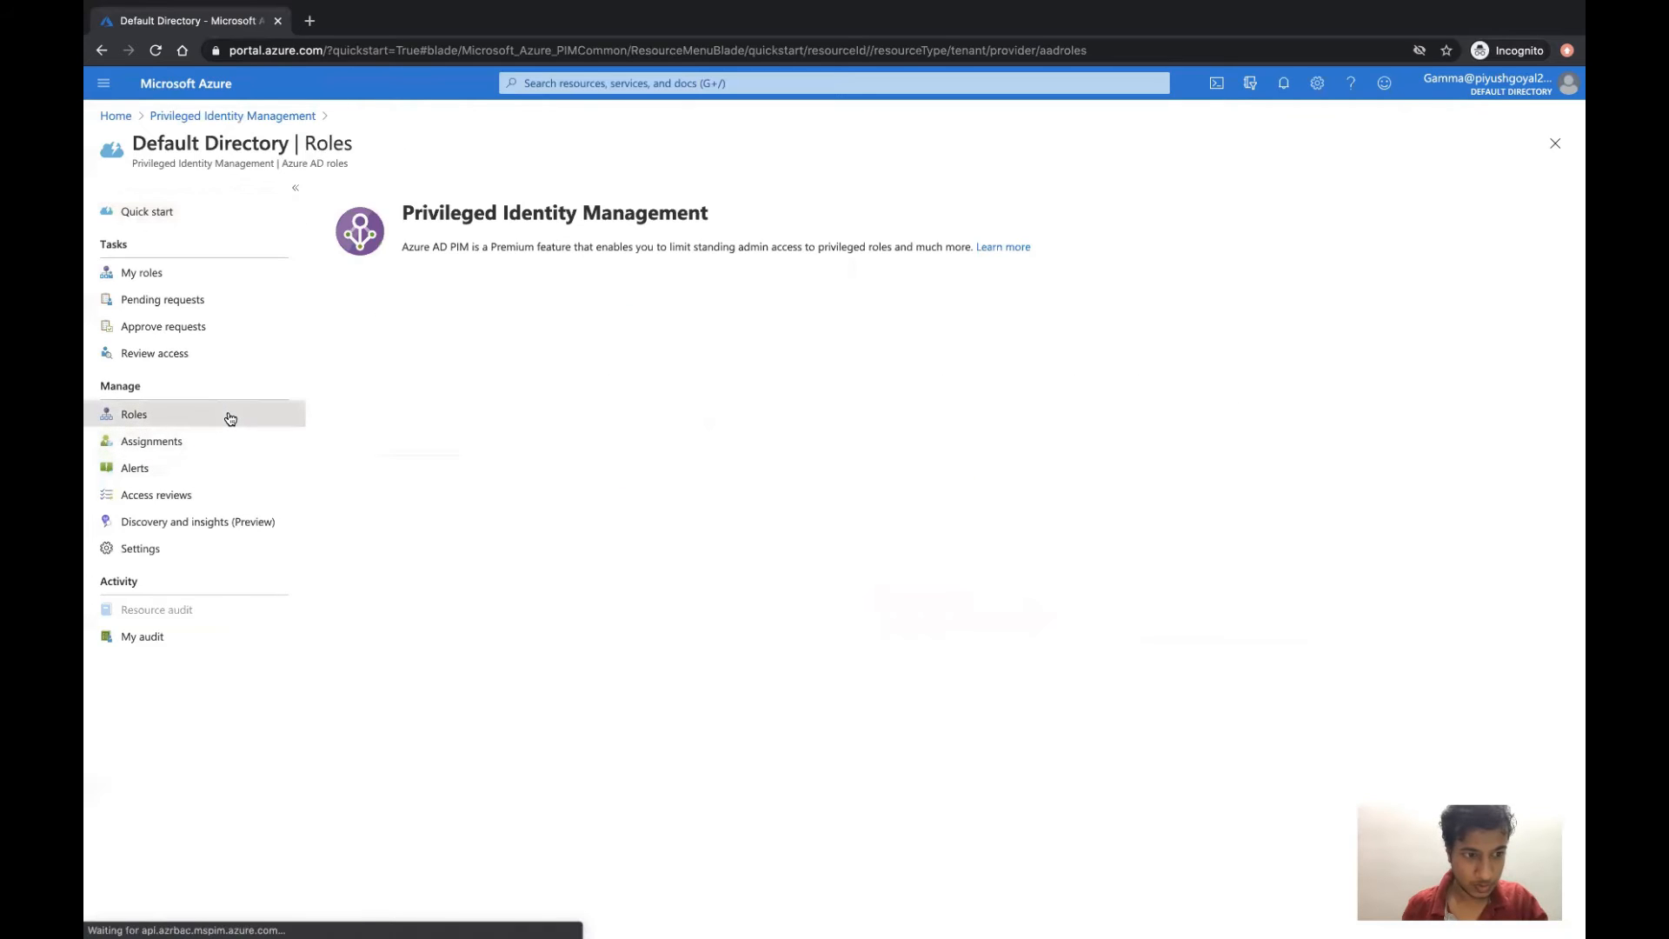
click(202, 442)
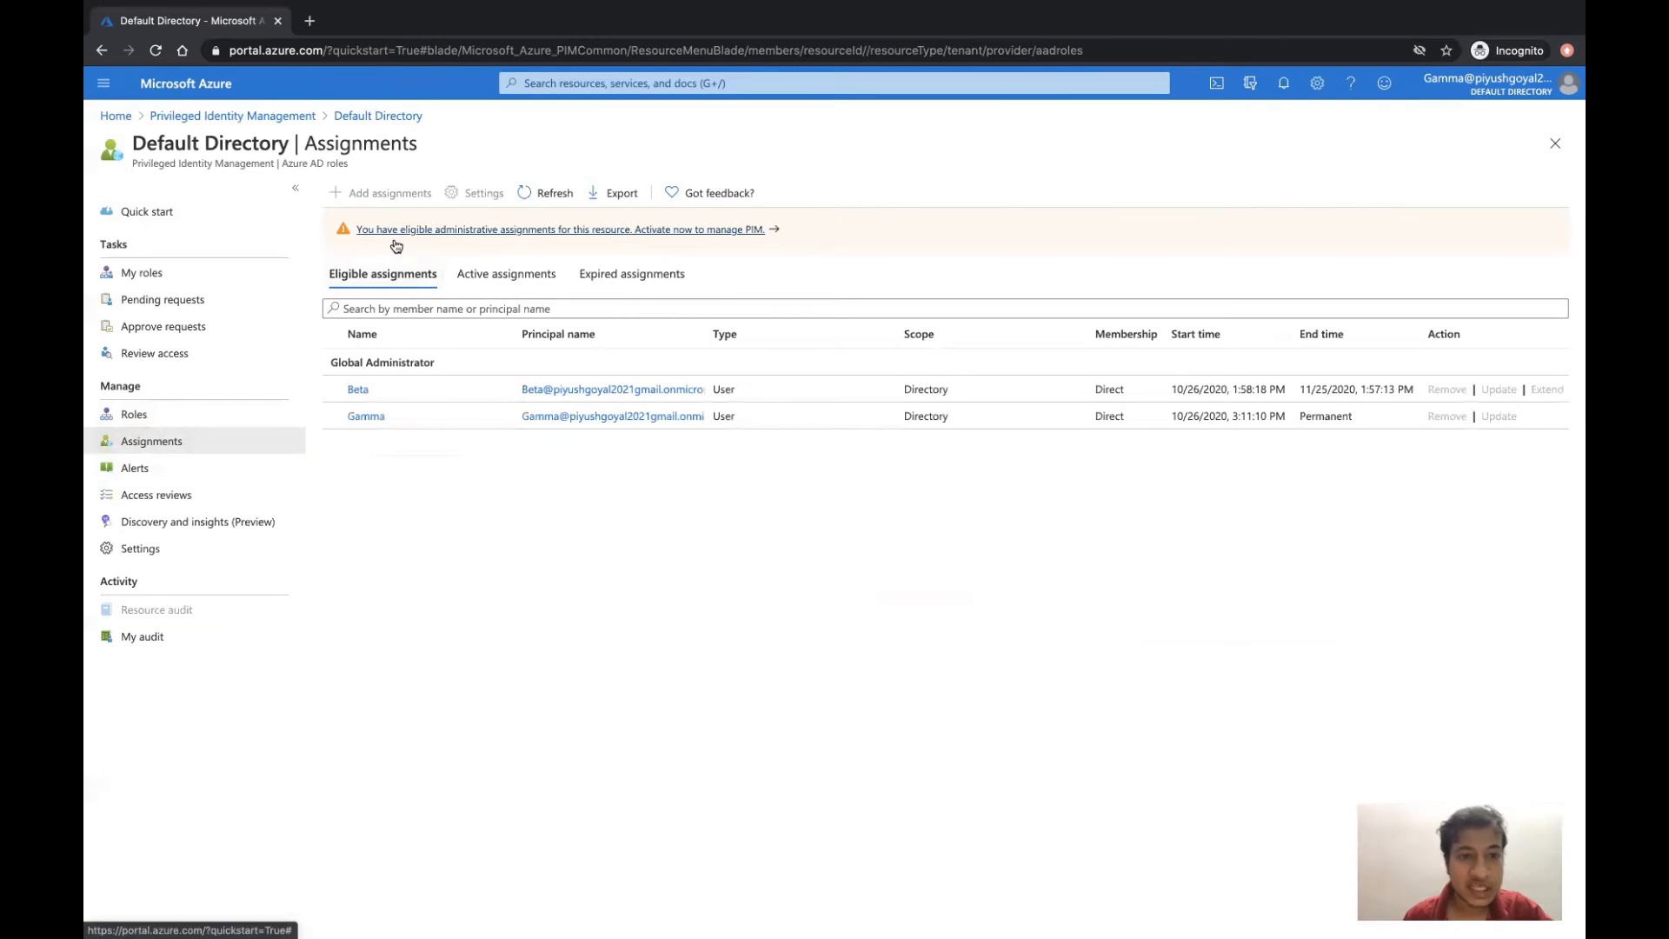
click(679, 230)
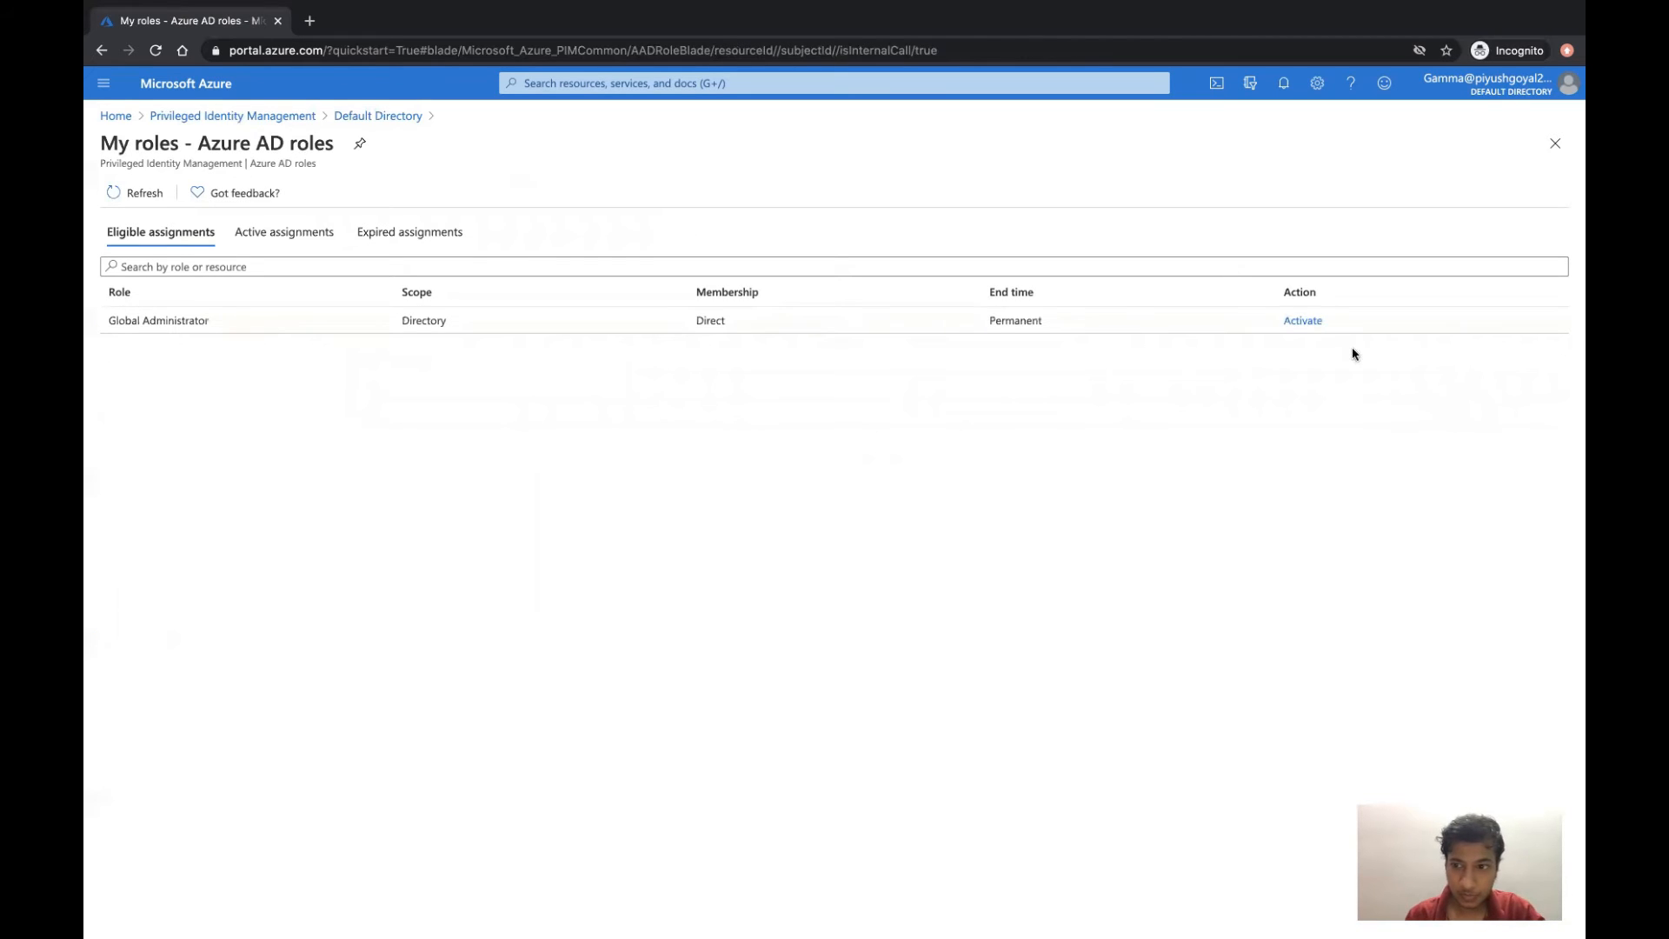
click(1314, 325)
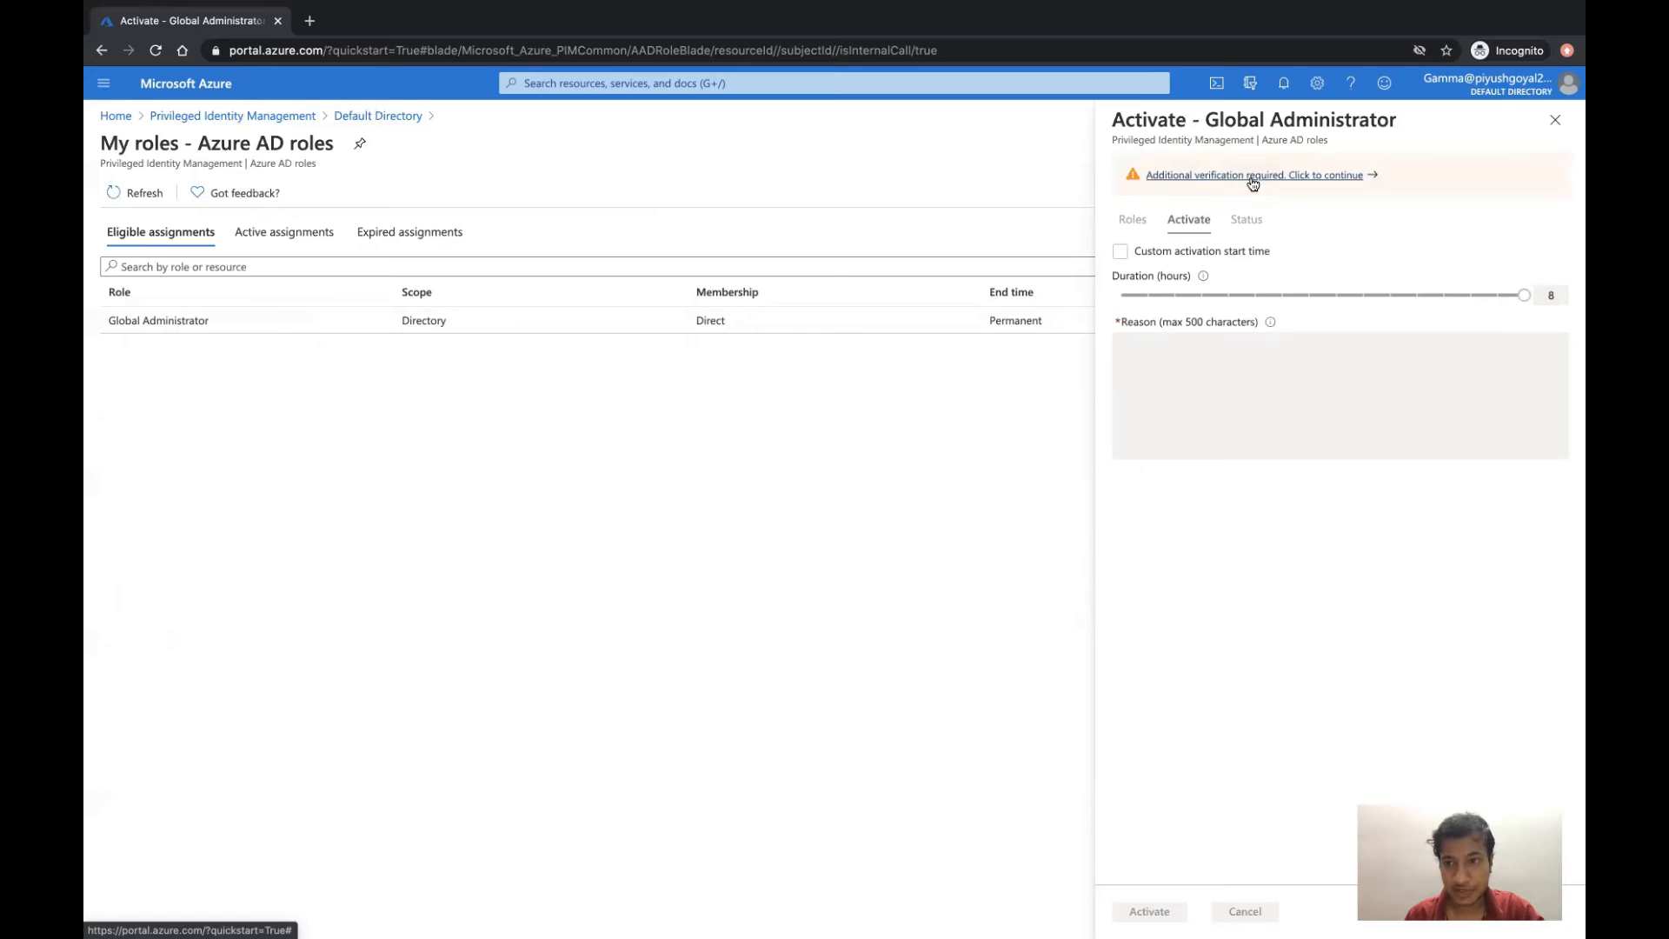
Start the required security info setup, choosing Phone with country code India (+91)
click(1253, 177)
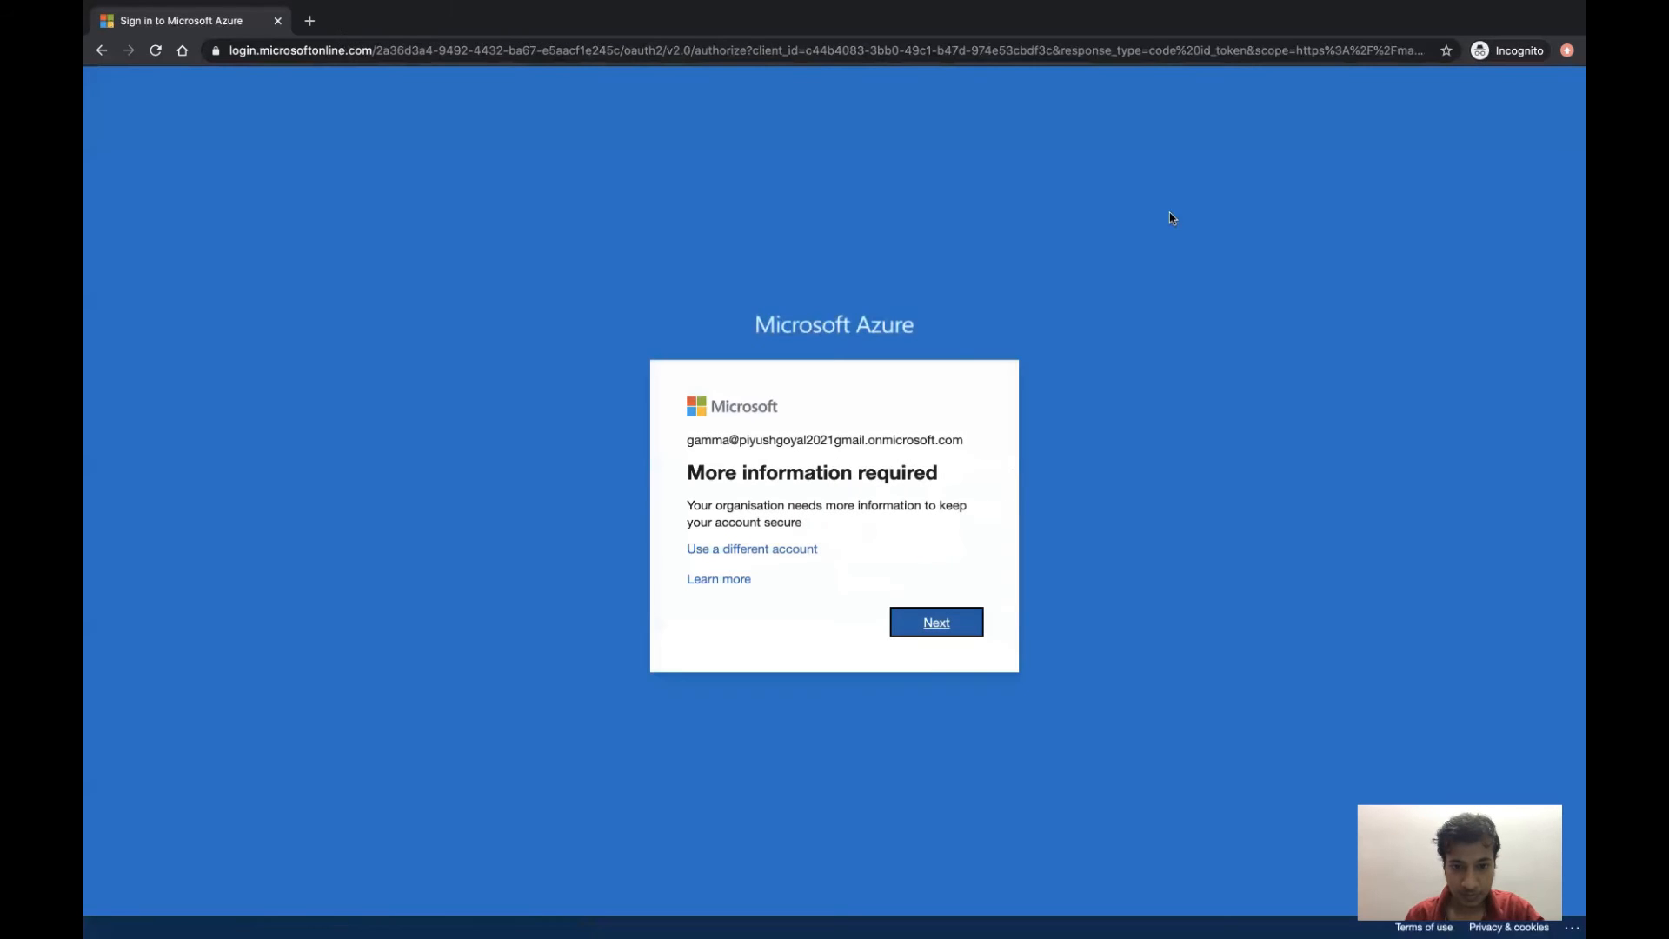
click(922, 624)
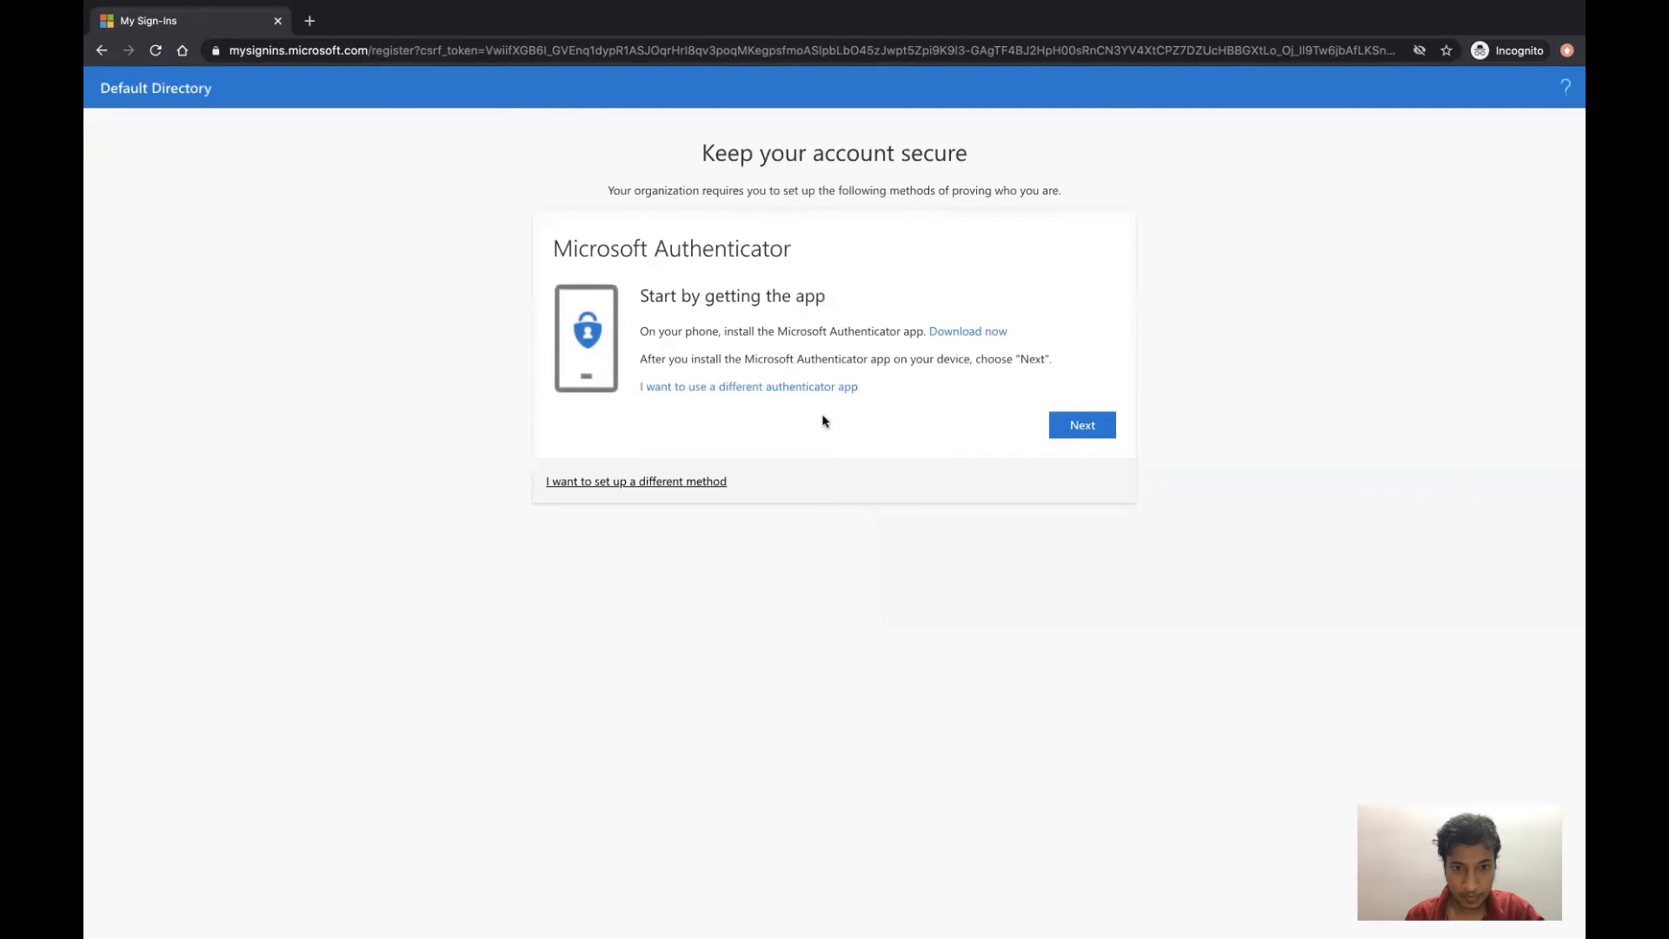
click(641, 480)
click(891, 514)
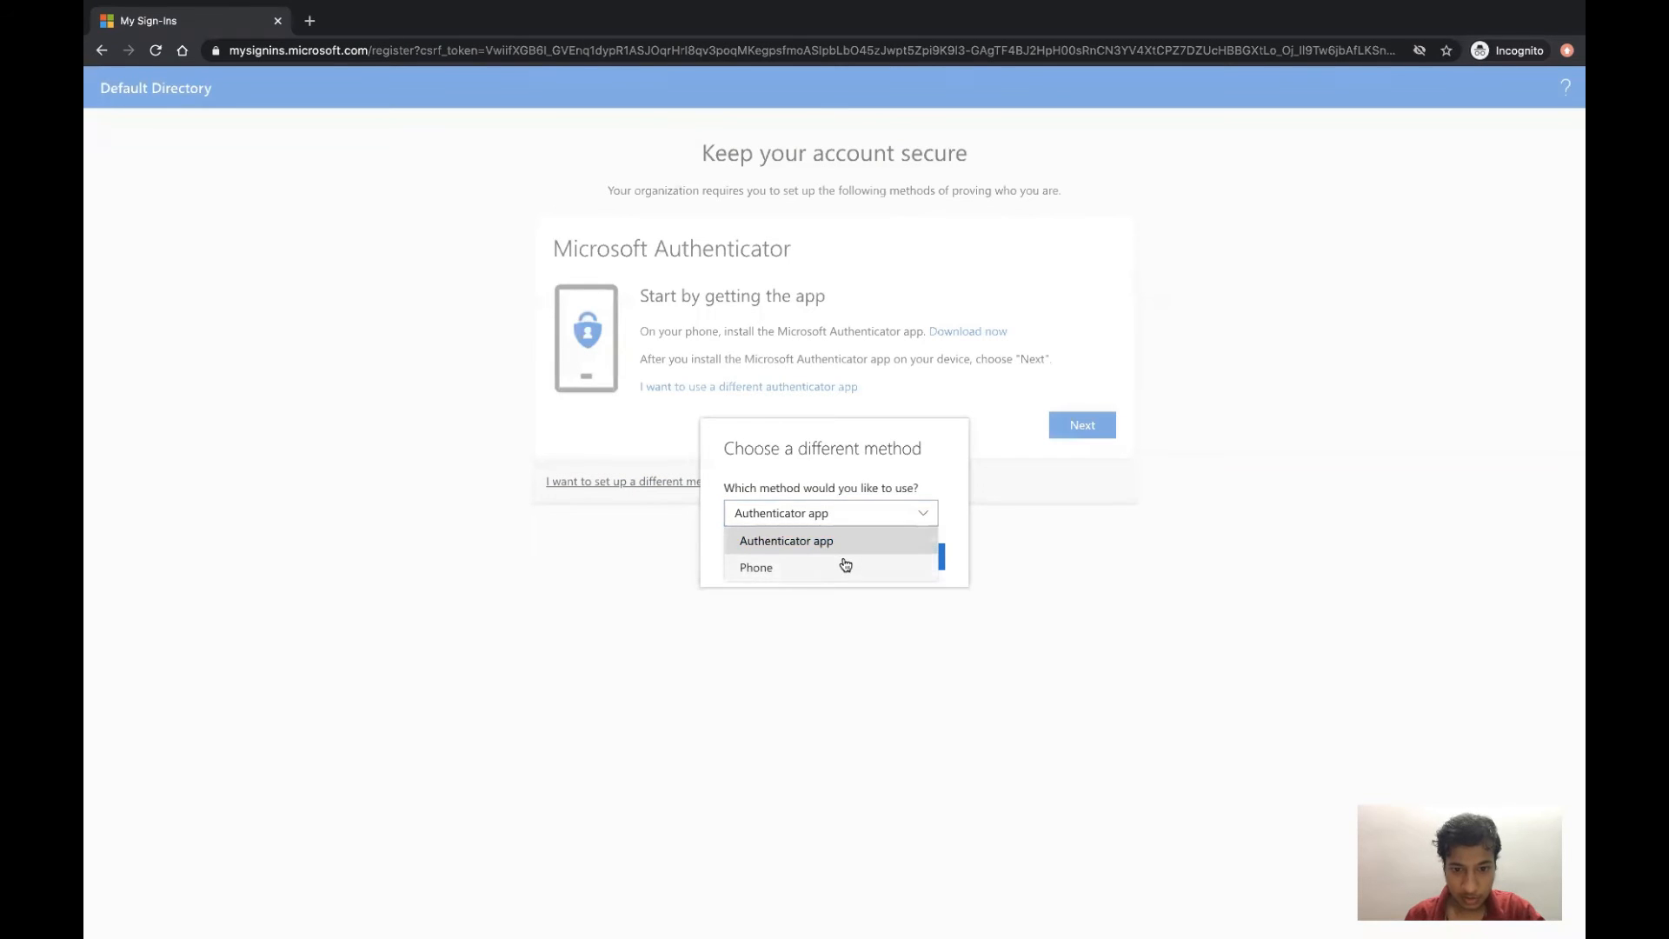
click(845, 565)
click(900, 561)
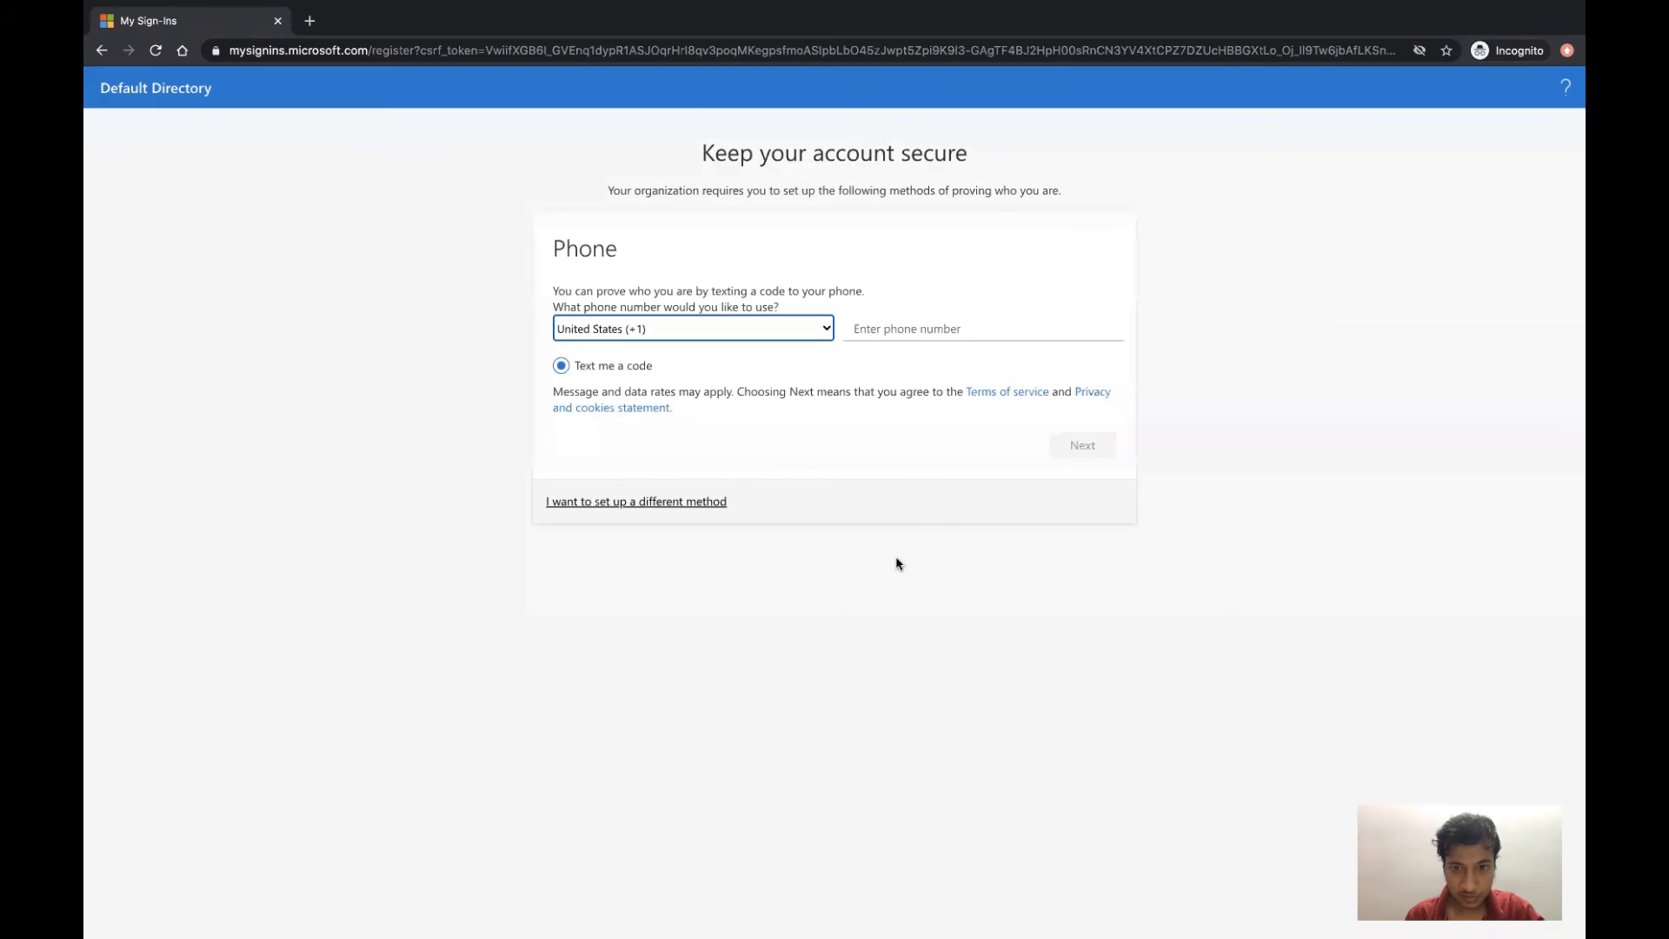
click(772, 330)
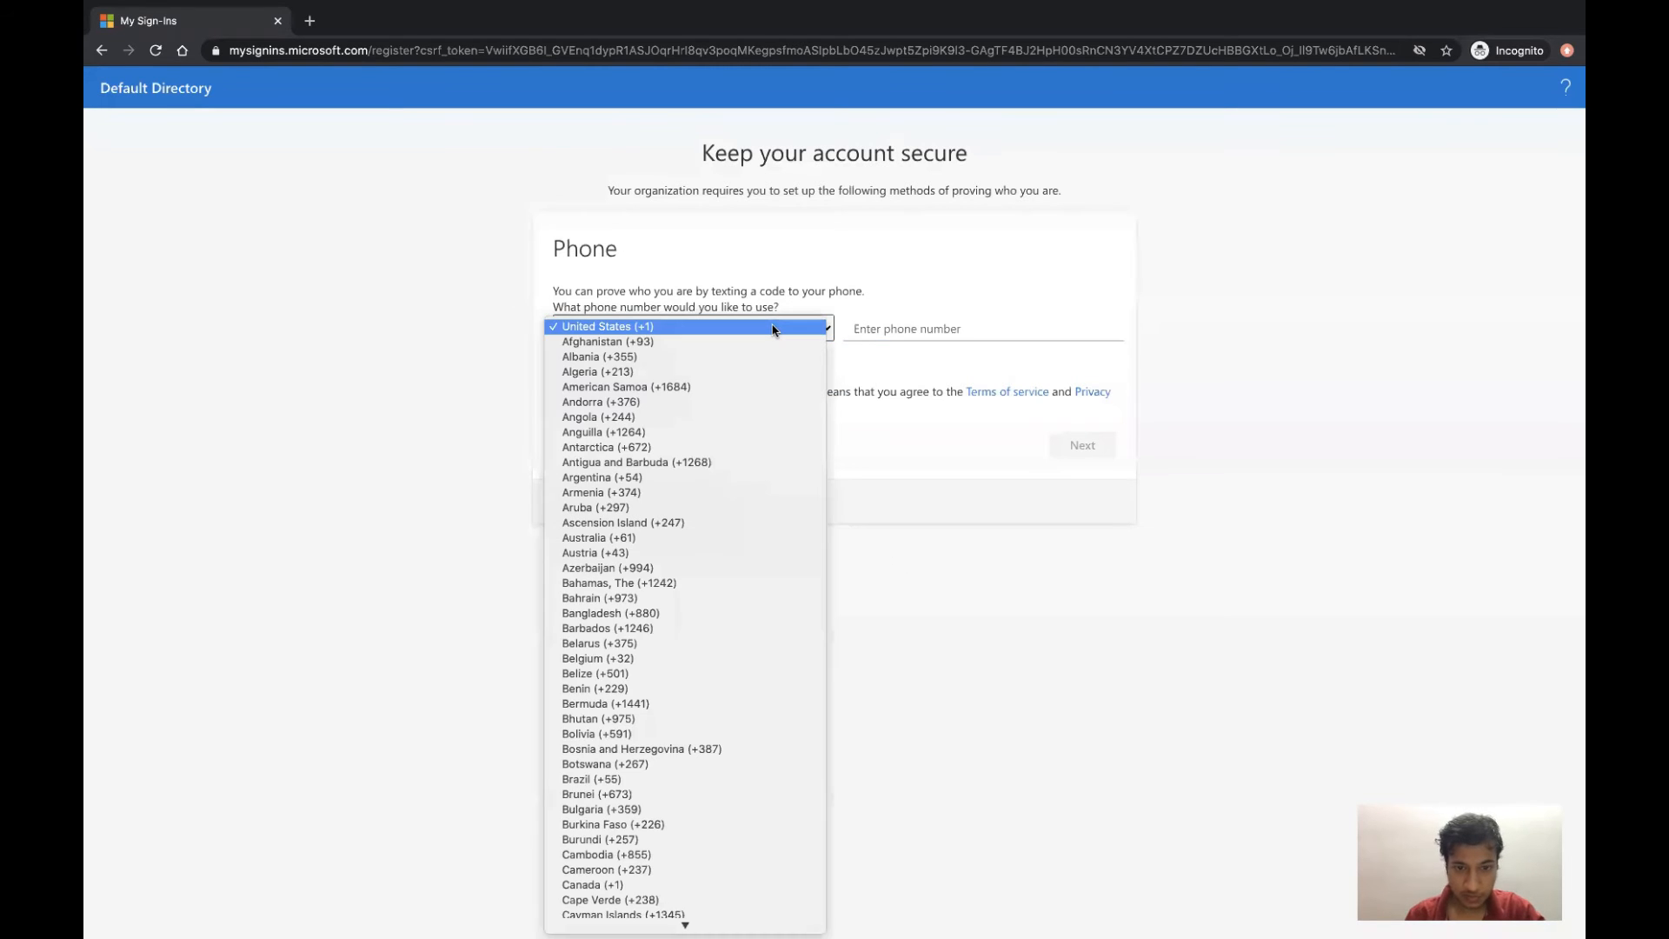
text(india)
key(Return)
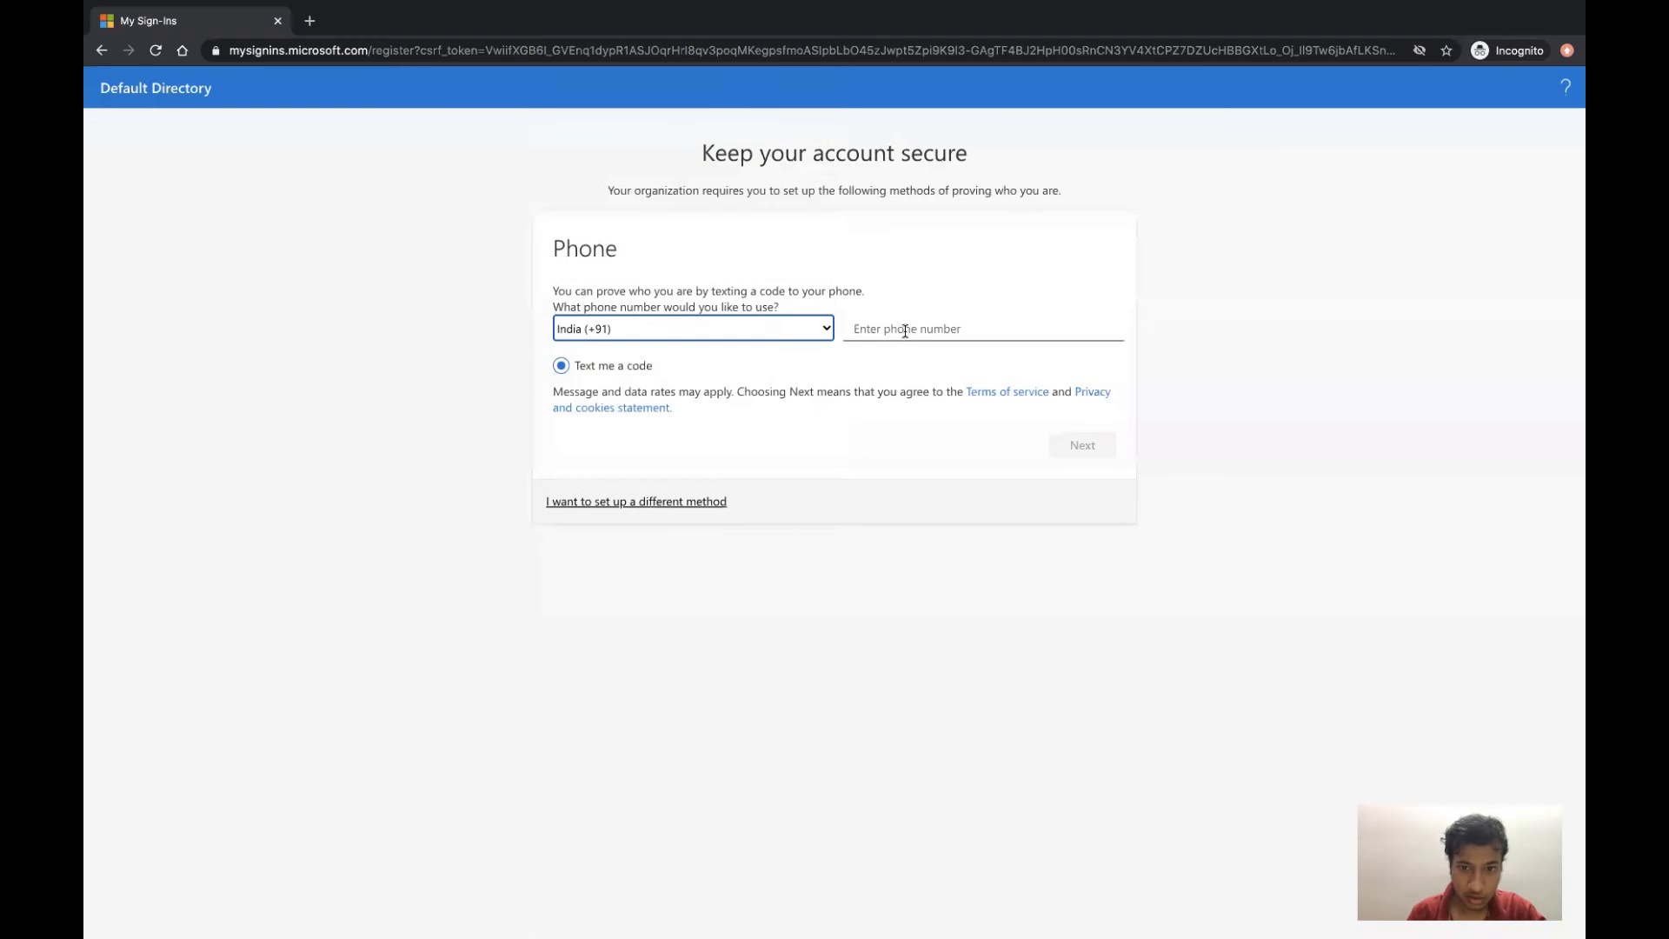
Enter the phone number, verify it with the SMS code, and finish setup
click(909, 330)
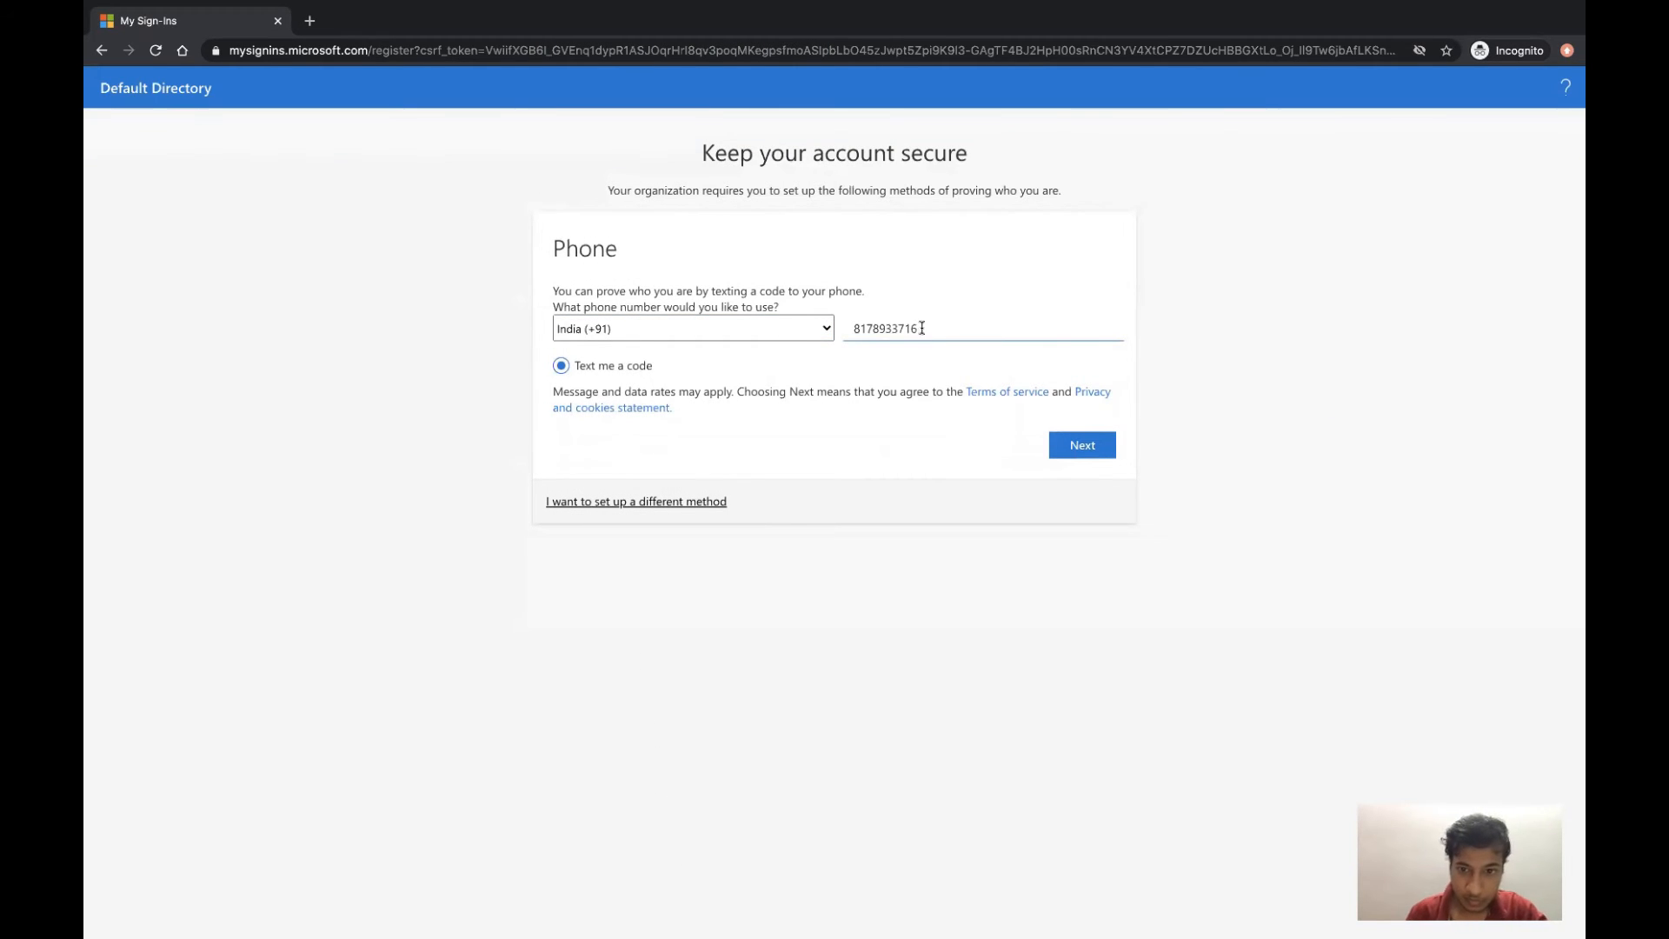
click(1083, 447)
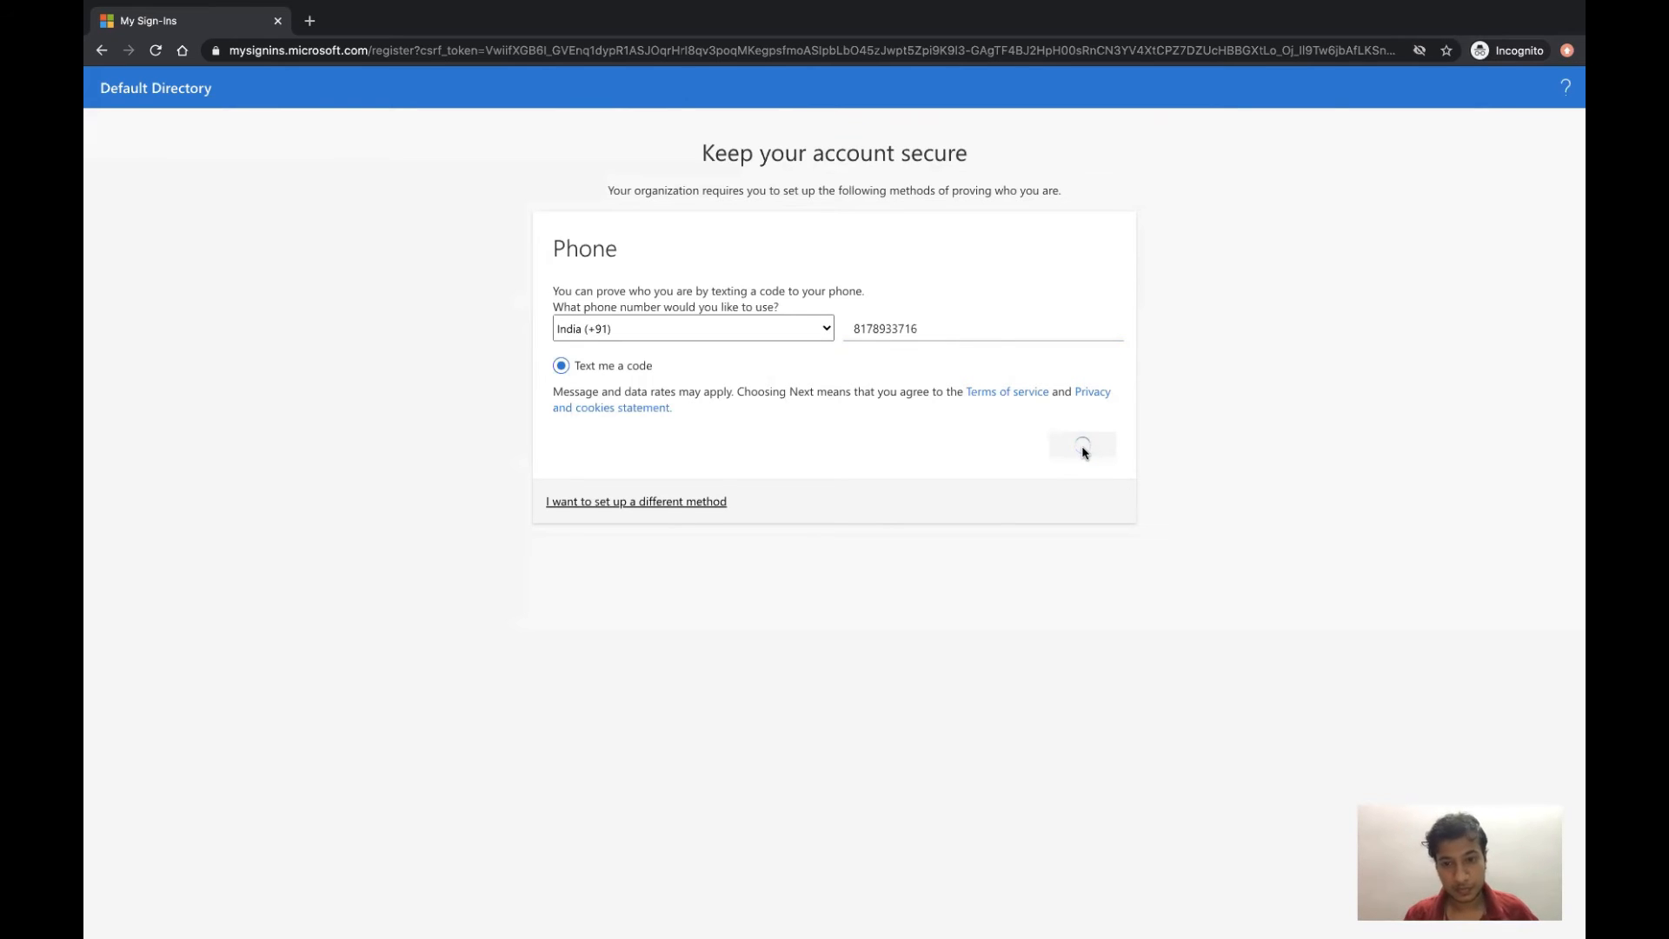
click(790, 313)
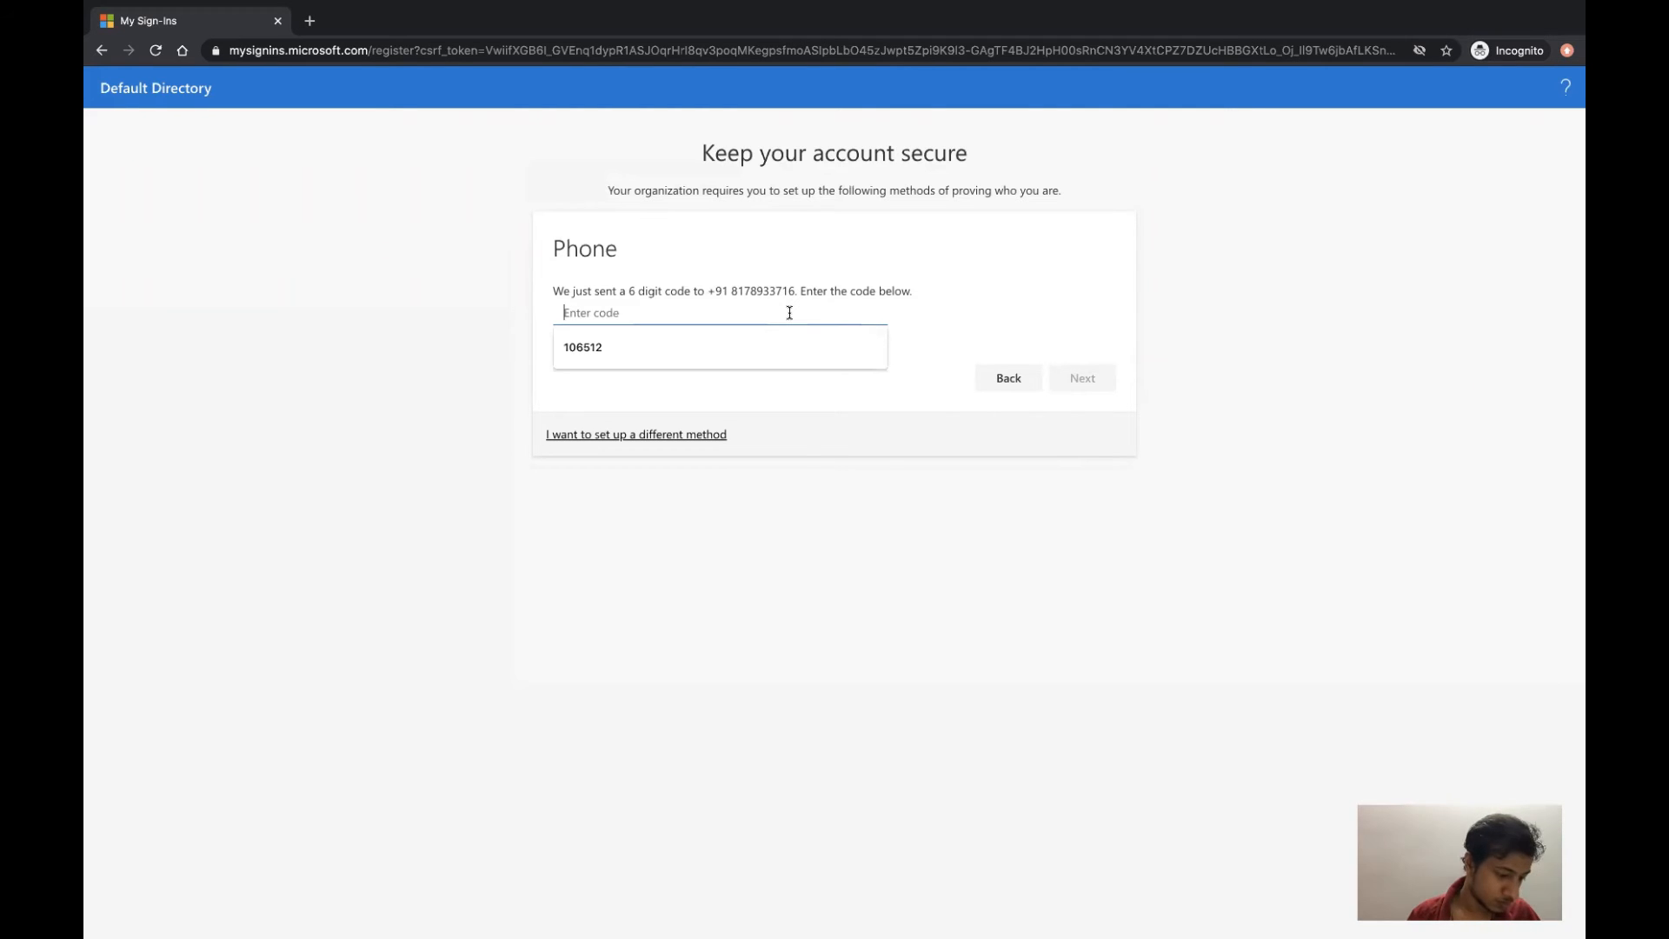
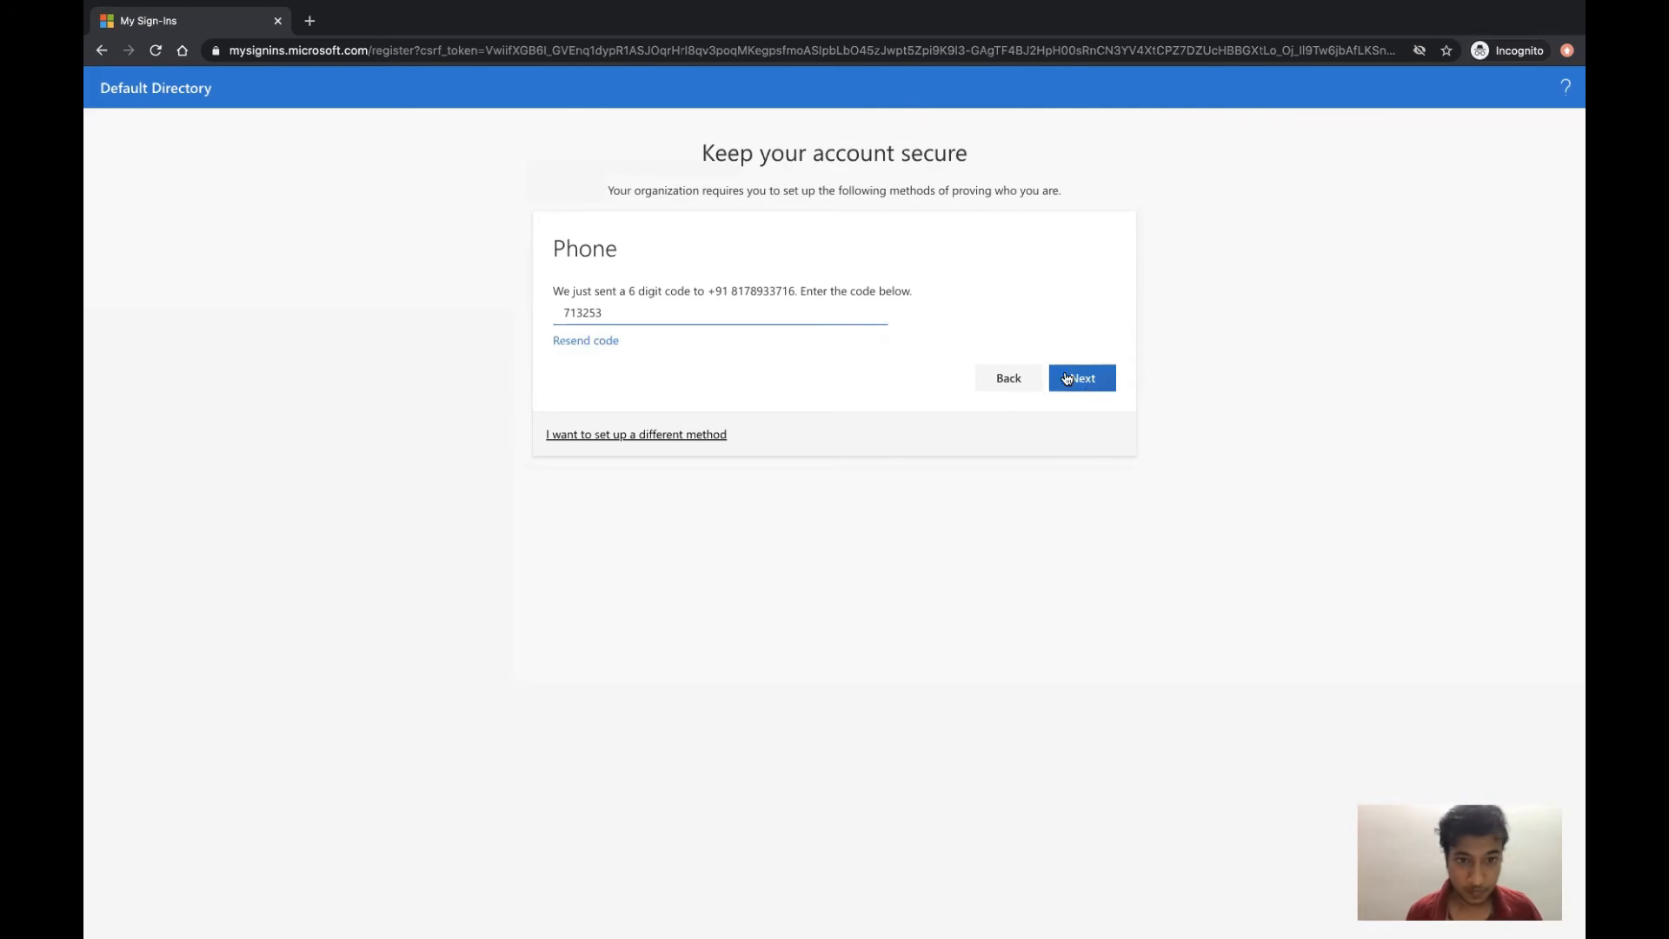
click(1079, 382)
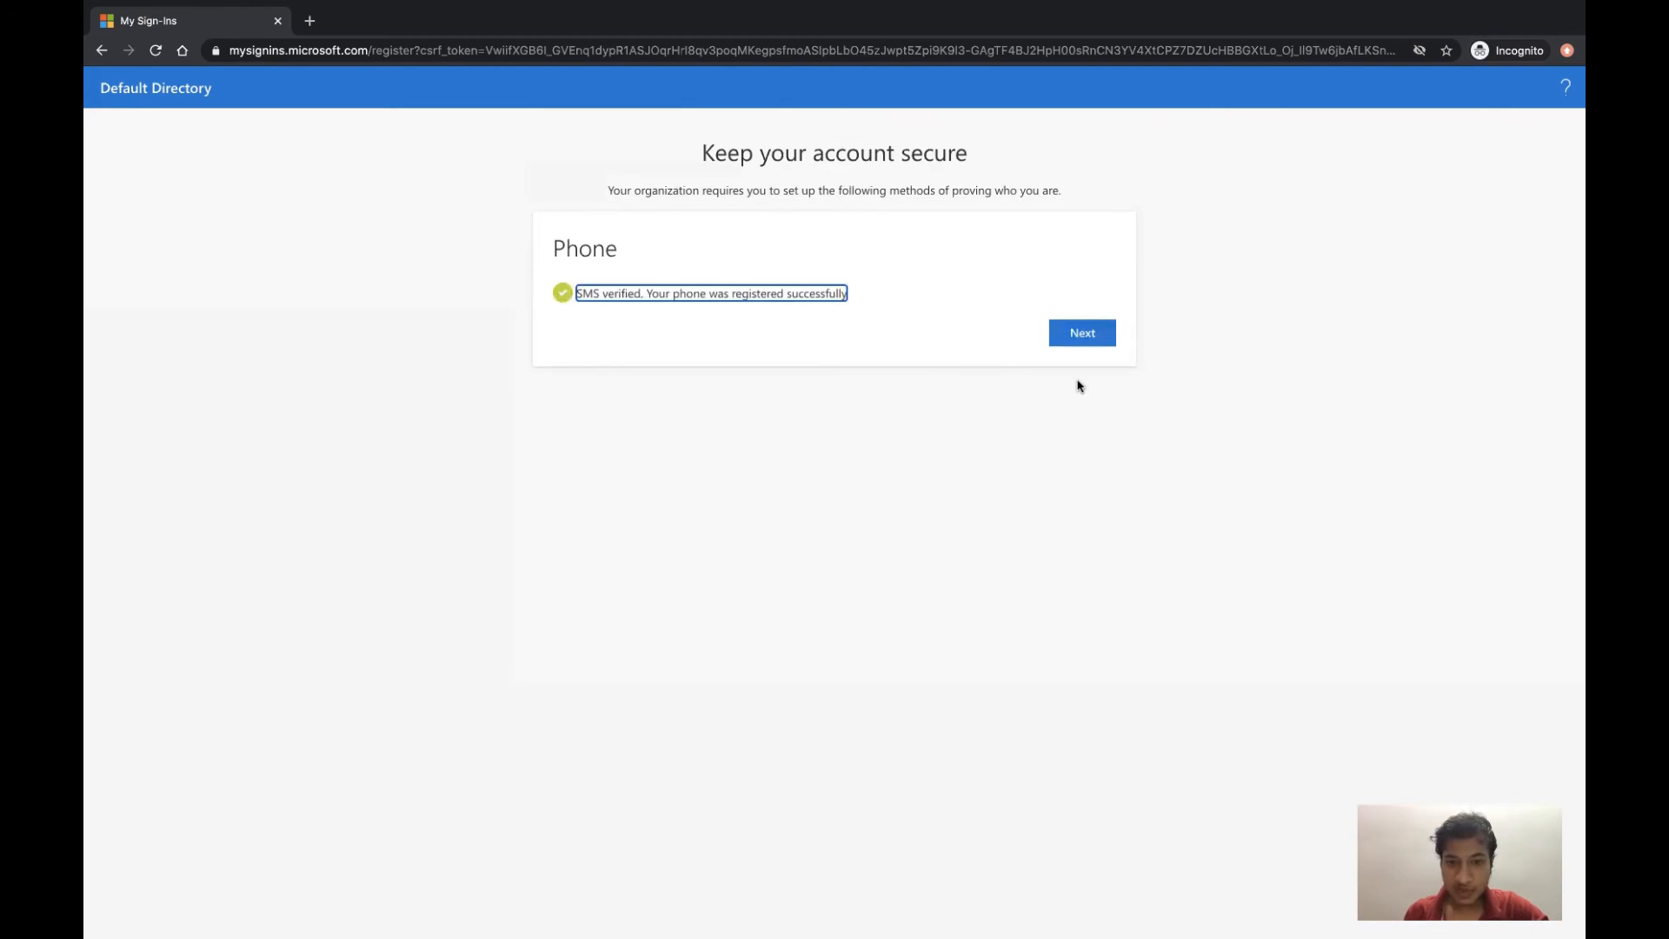
click(1087, 339)
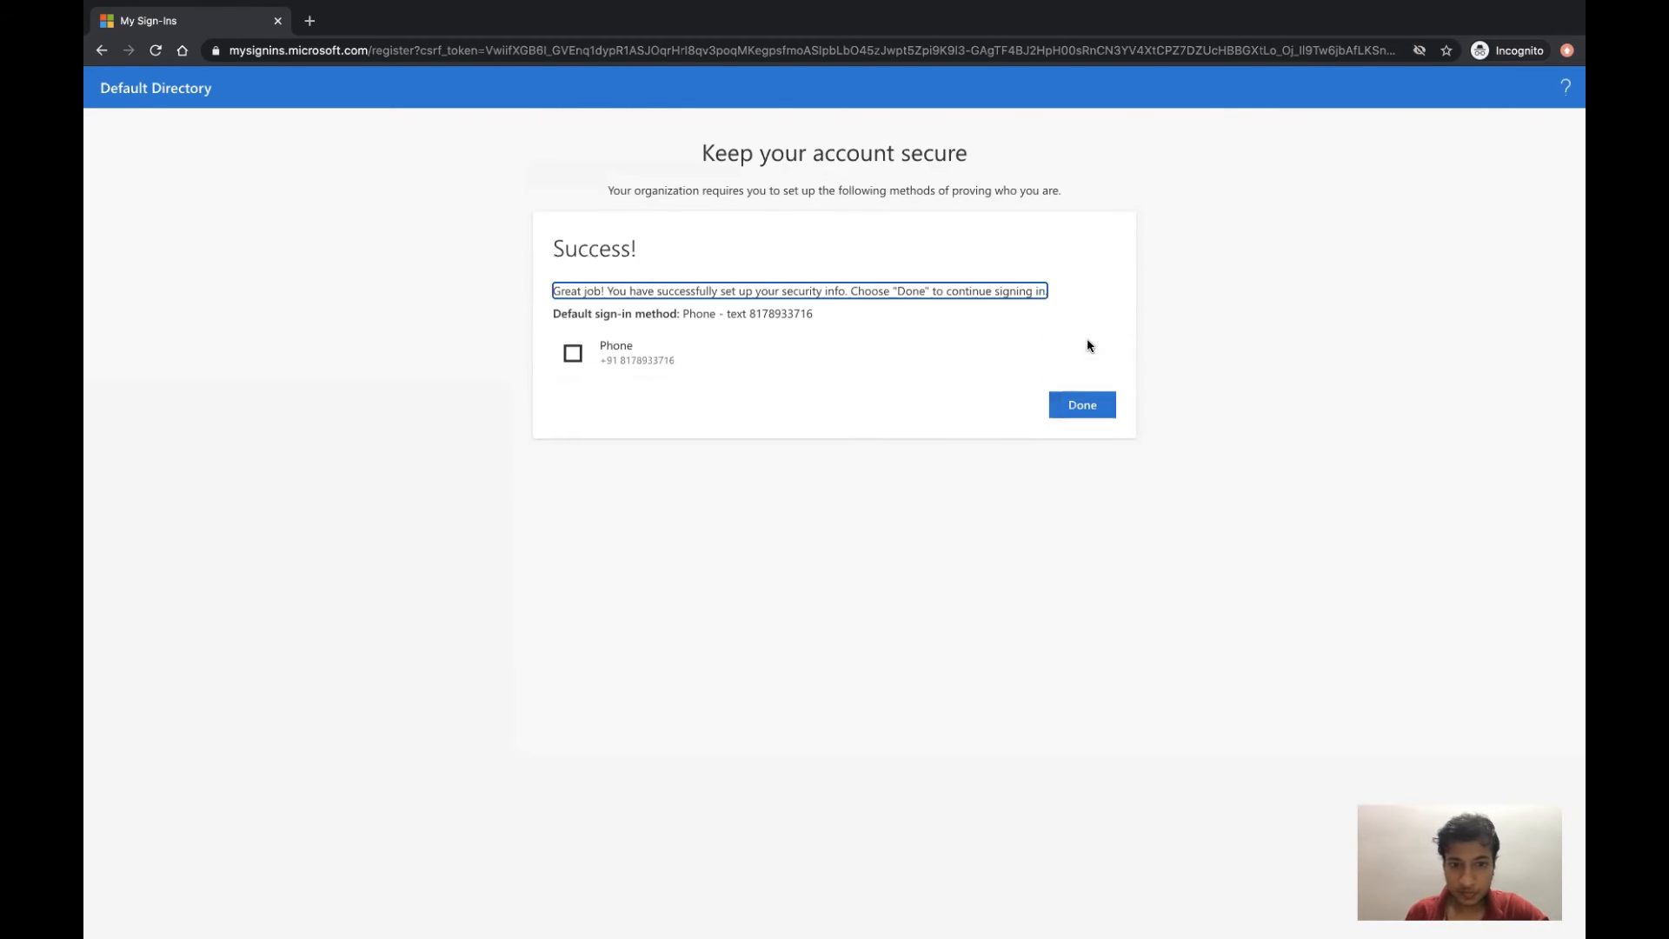
click(1065, 413)
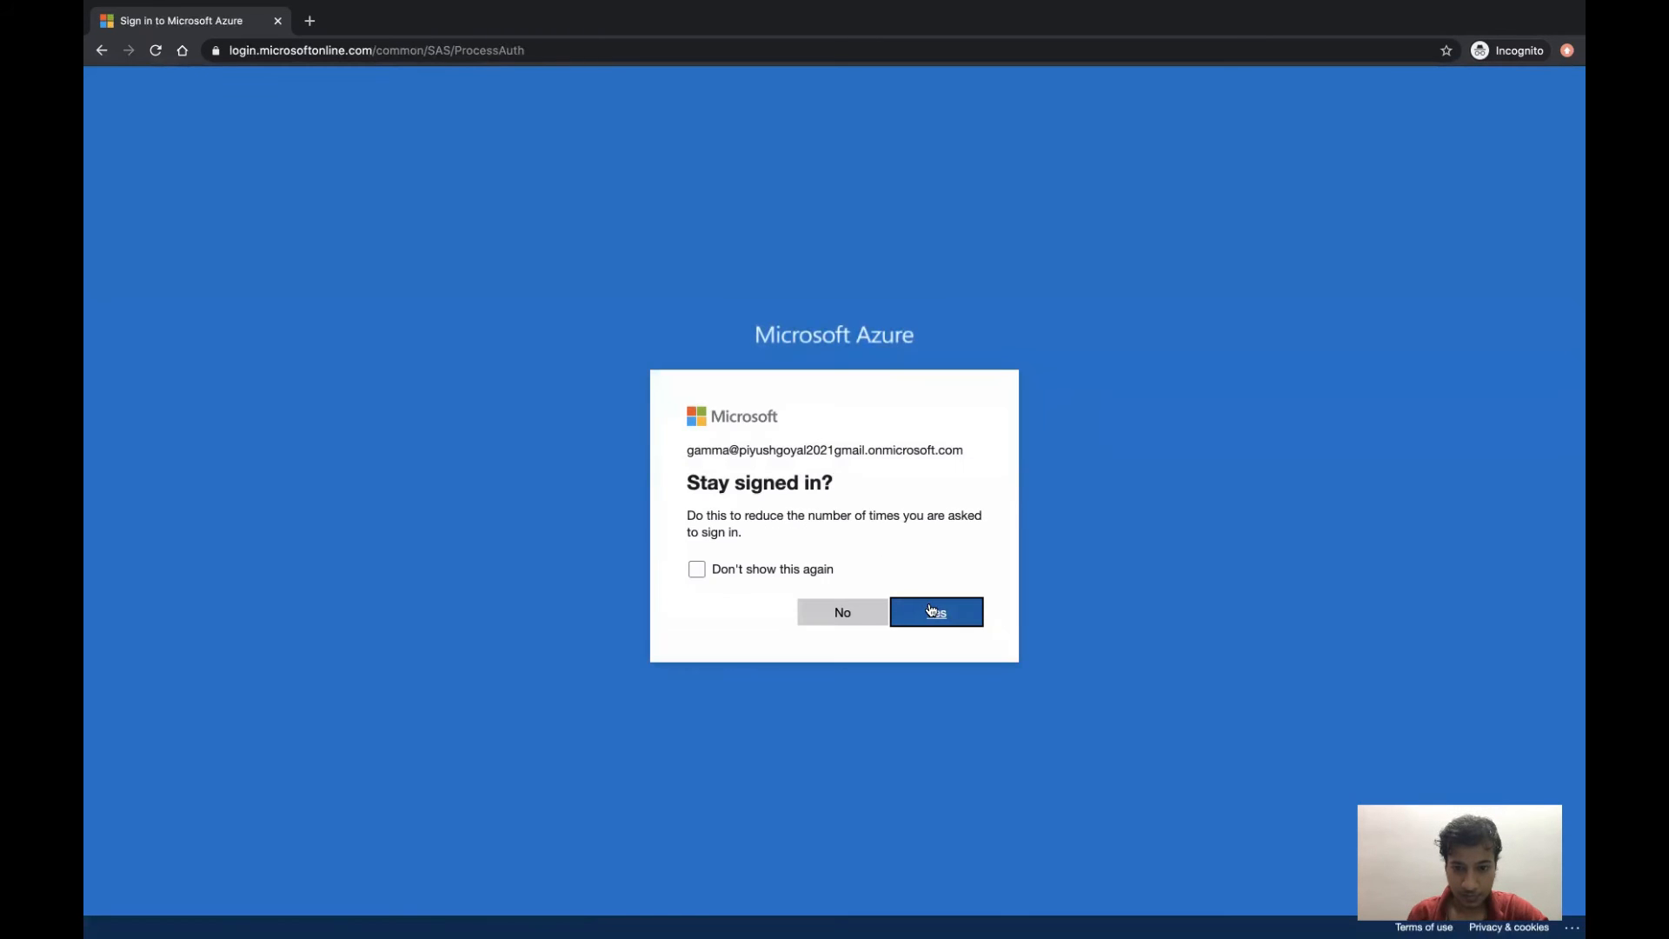
Stay signed in, then activate Global Administrator for 8 hours with reason 'Testing'
click(932, 610)
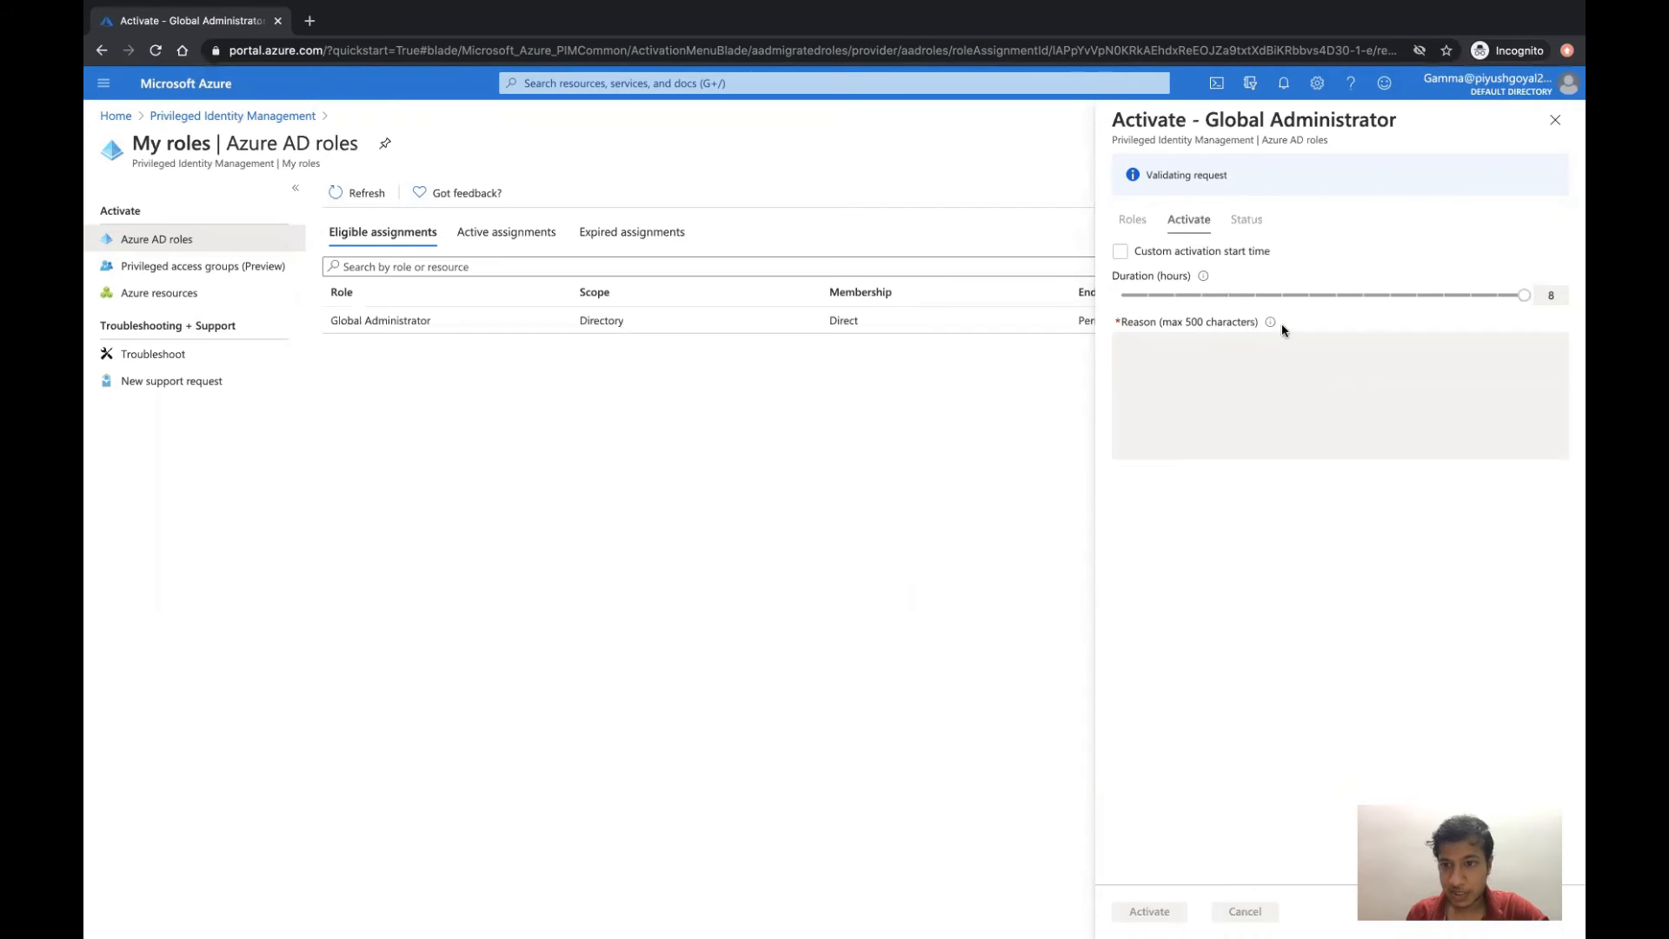
click(1177, 337)
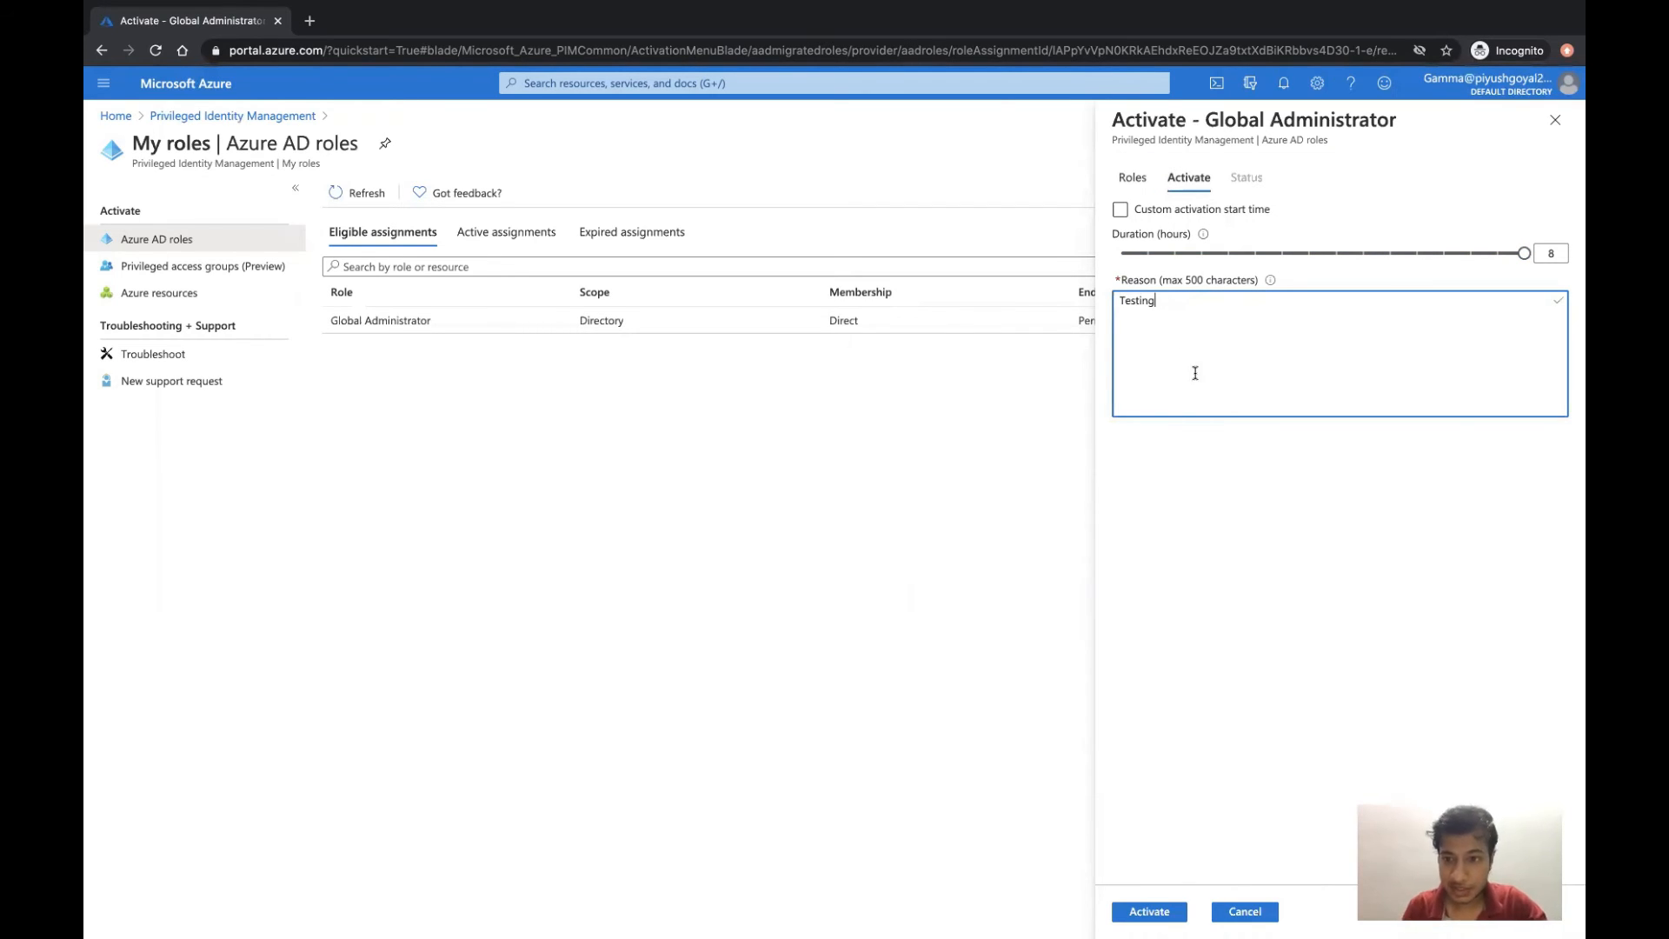
click(1172, 911)
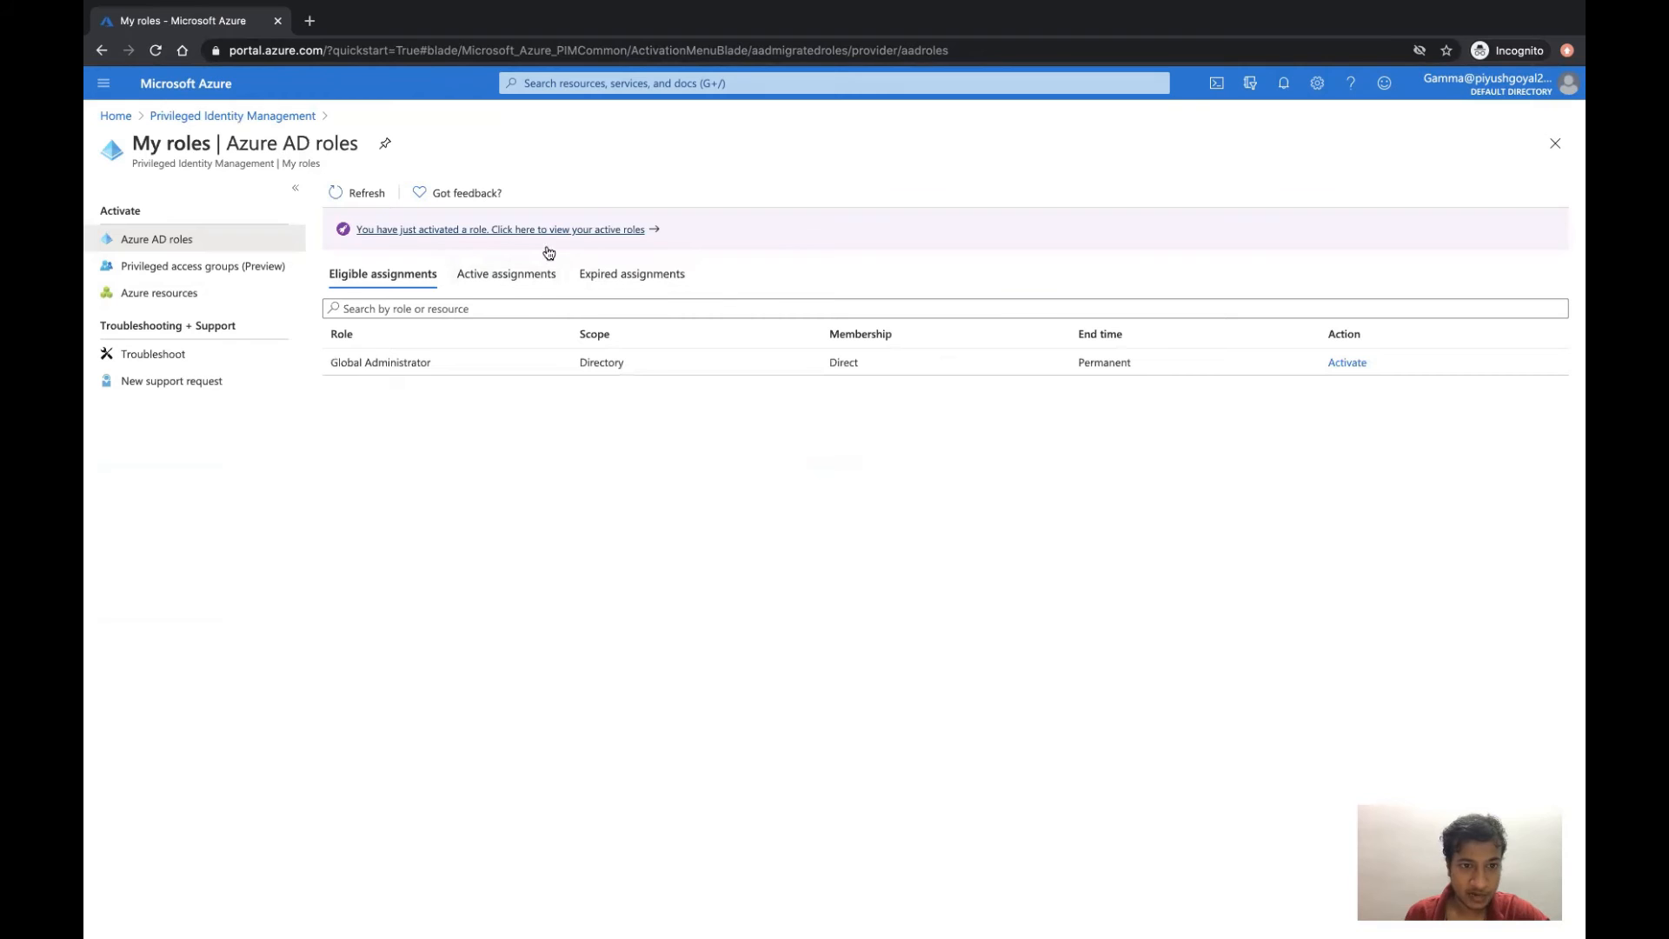
Confirm Global Administrator is active, then switch to signing in with a different account
click(512, 284)
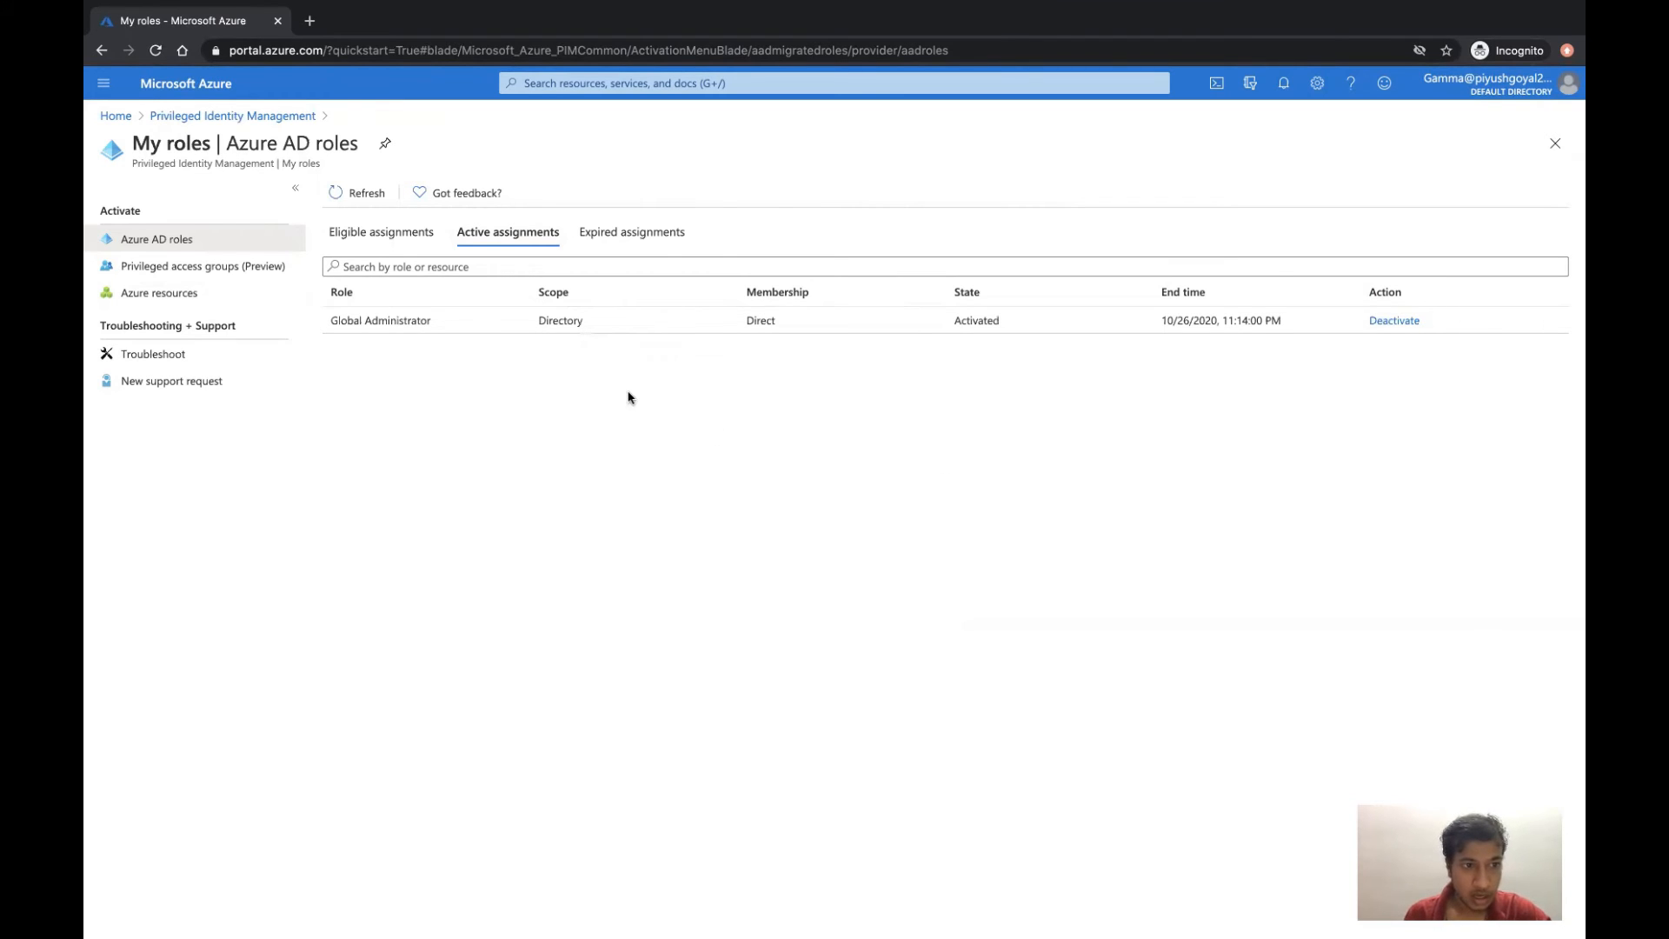
click(1518, 91)
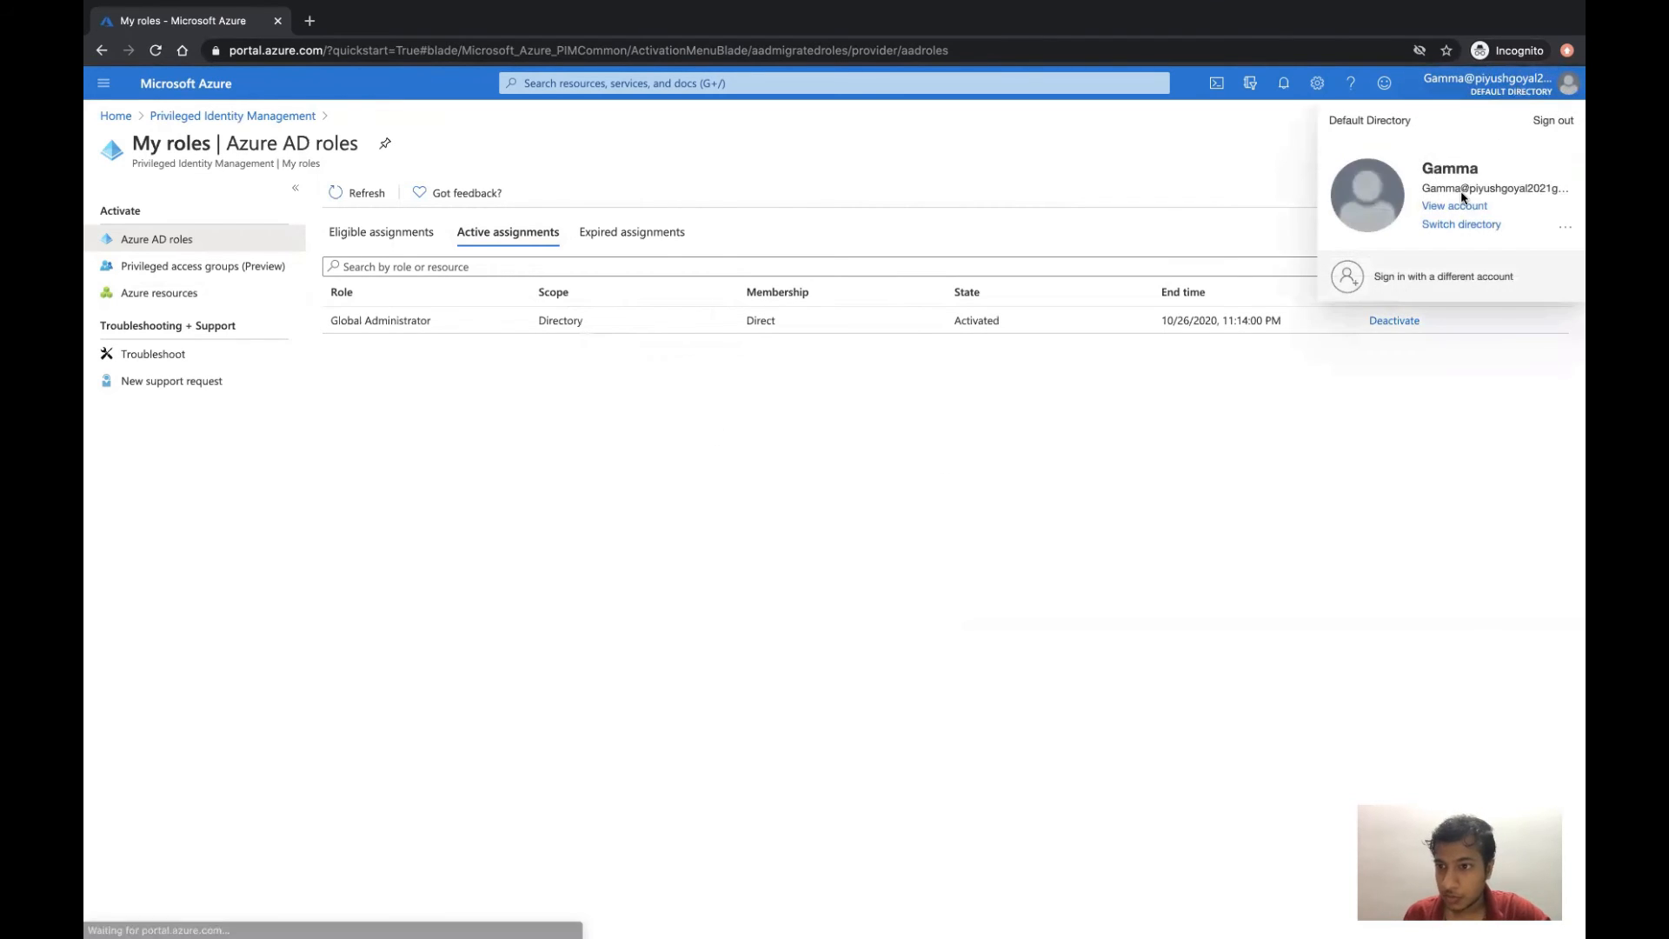
click(1429, 278)
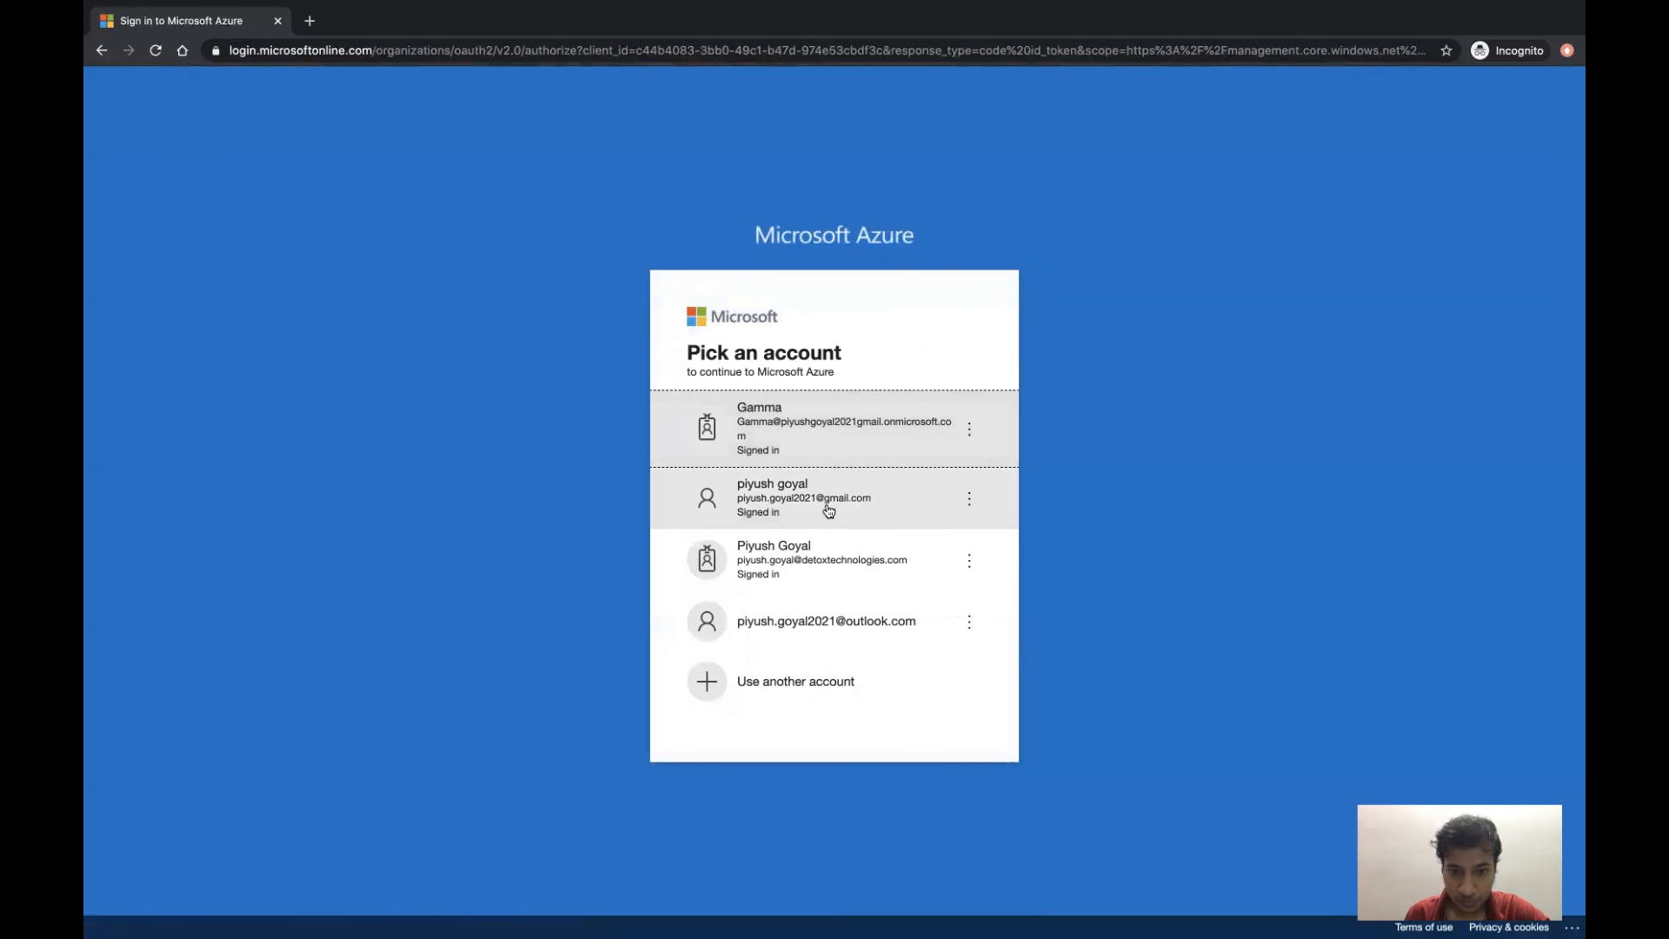
Sign in as the administrator, check its active assignments, and open PIM's Azure AD roles
click(829, 512)
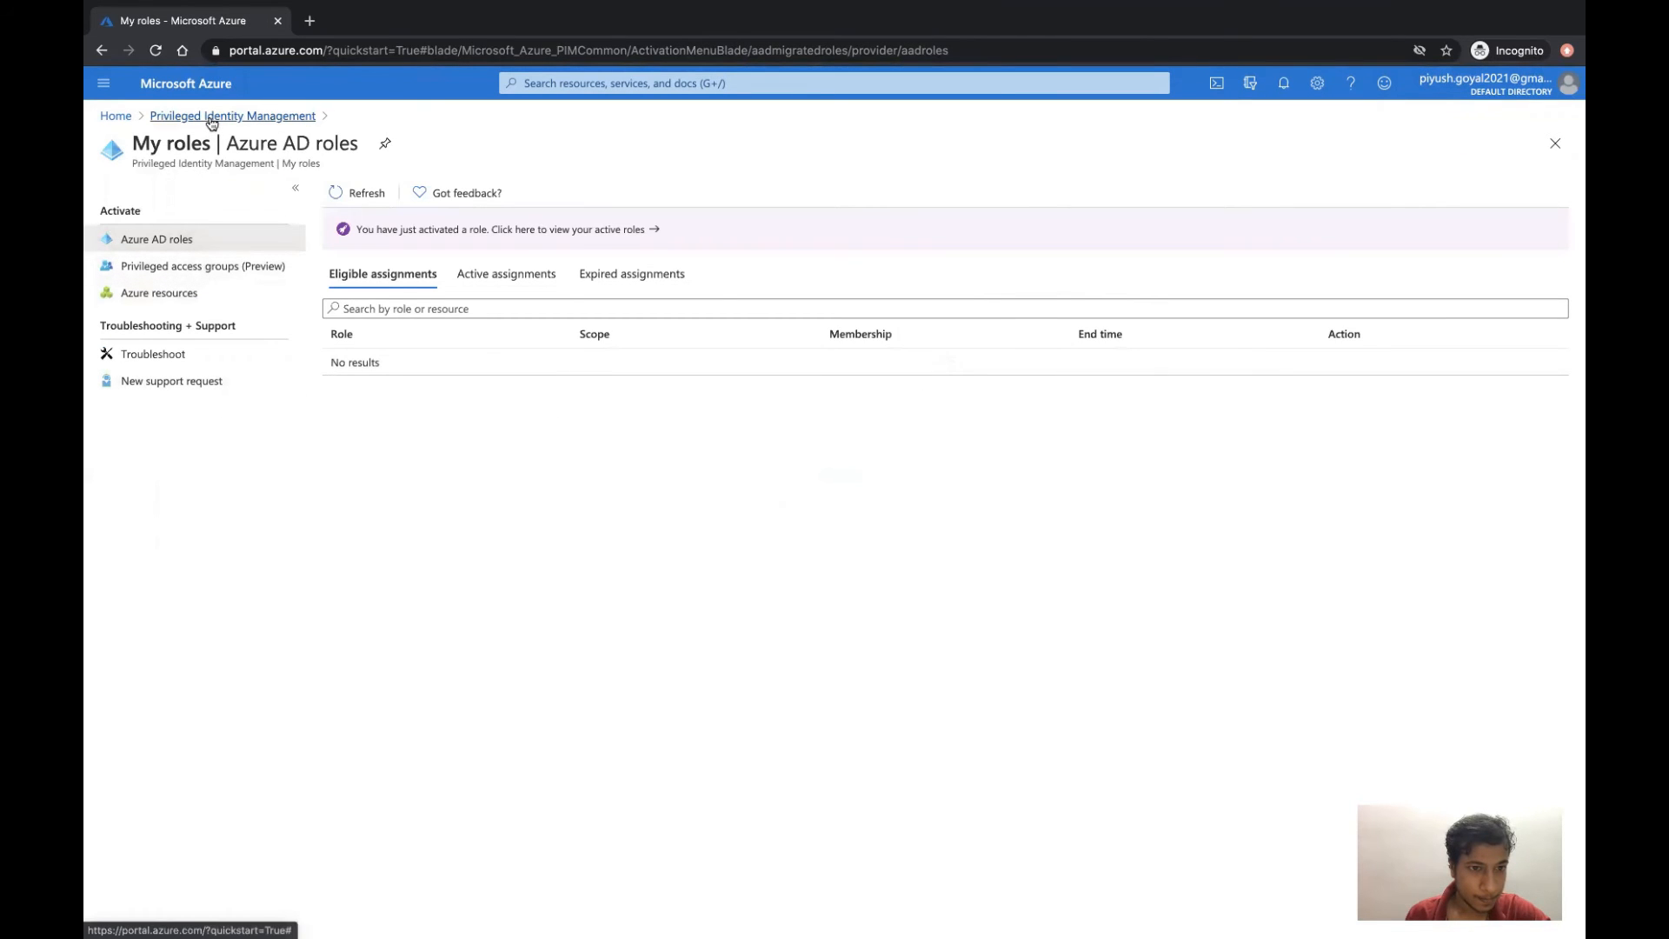
click(478, 275)
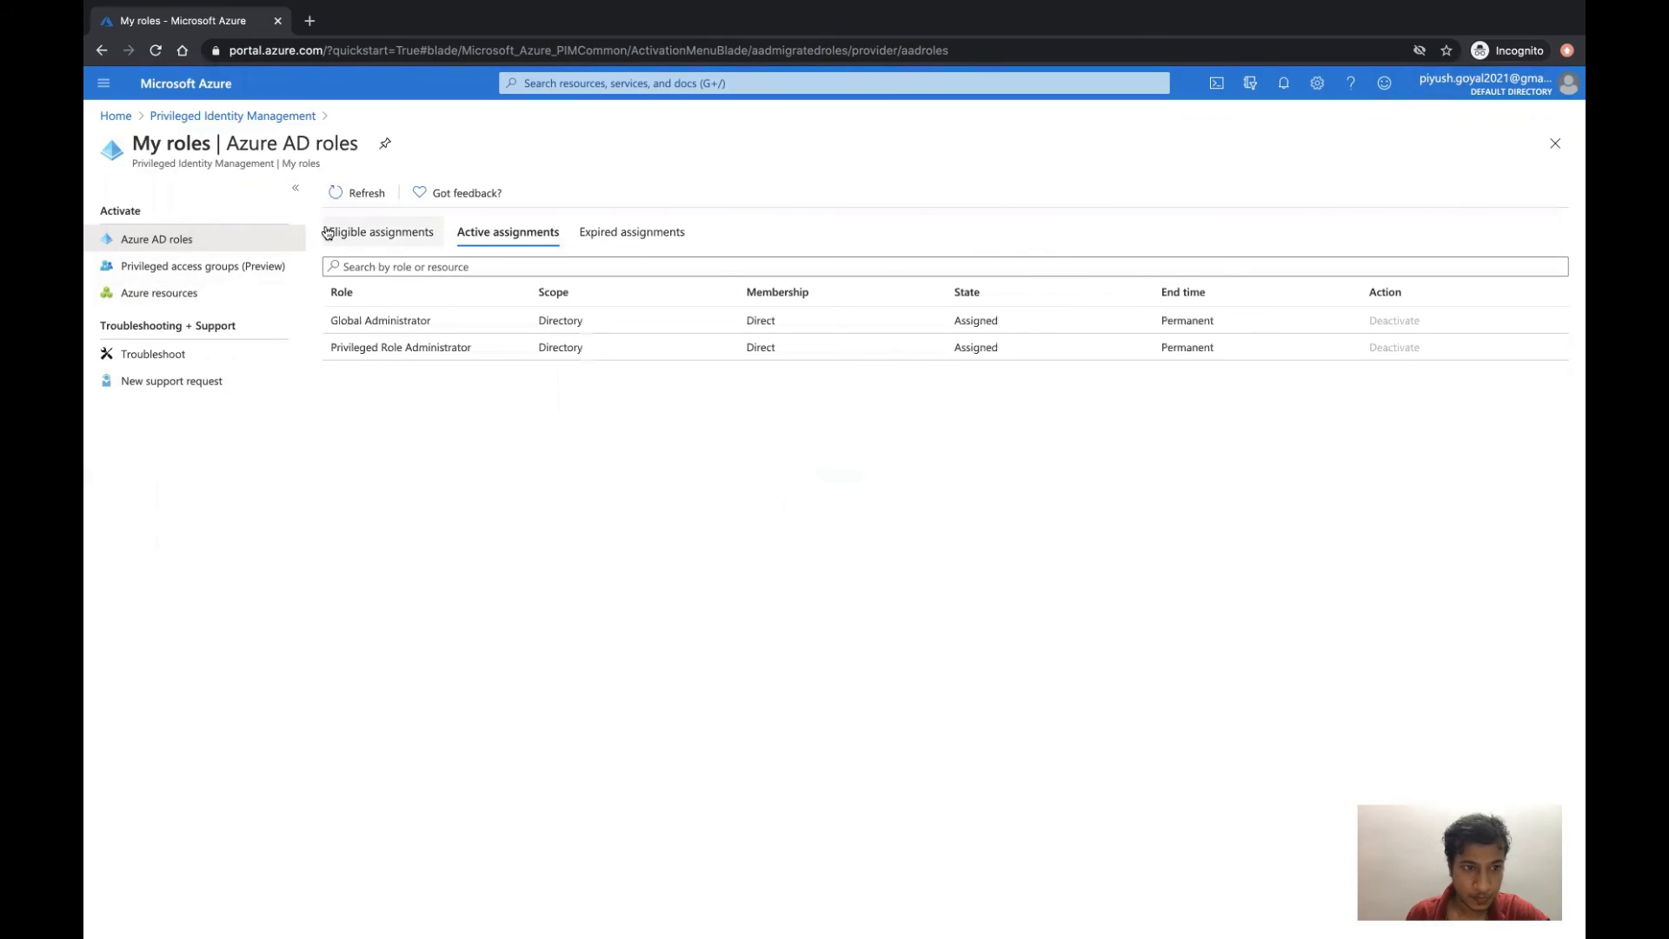
click(223, 121)
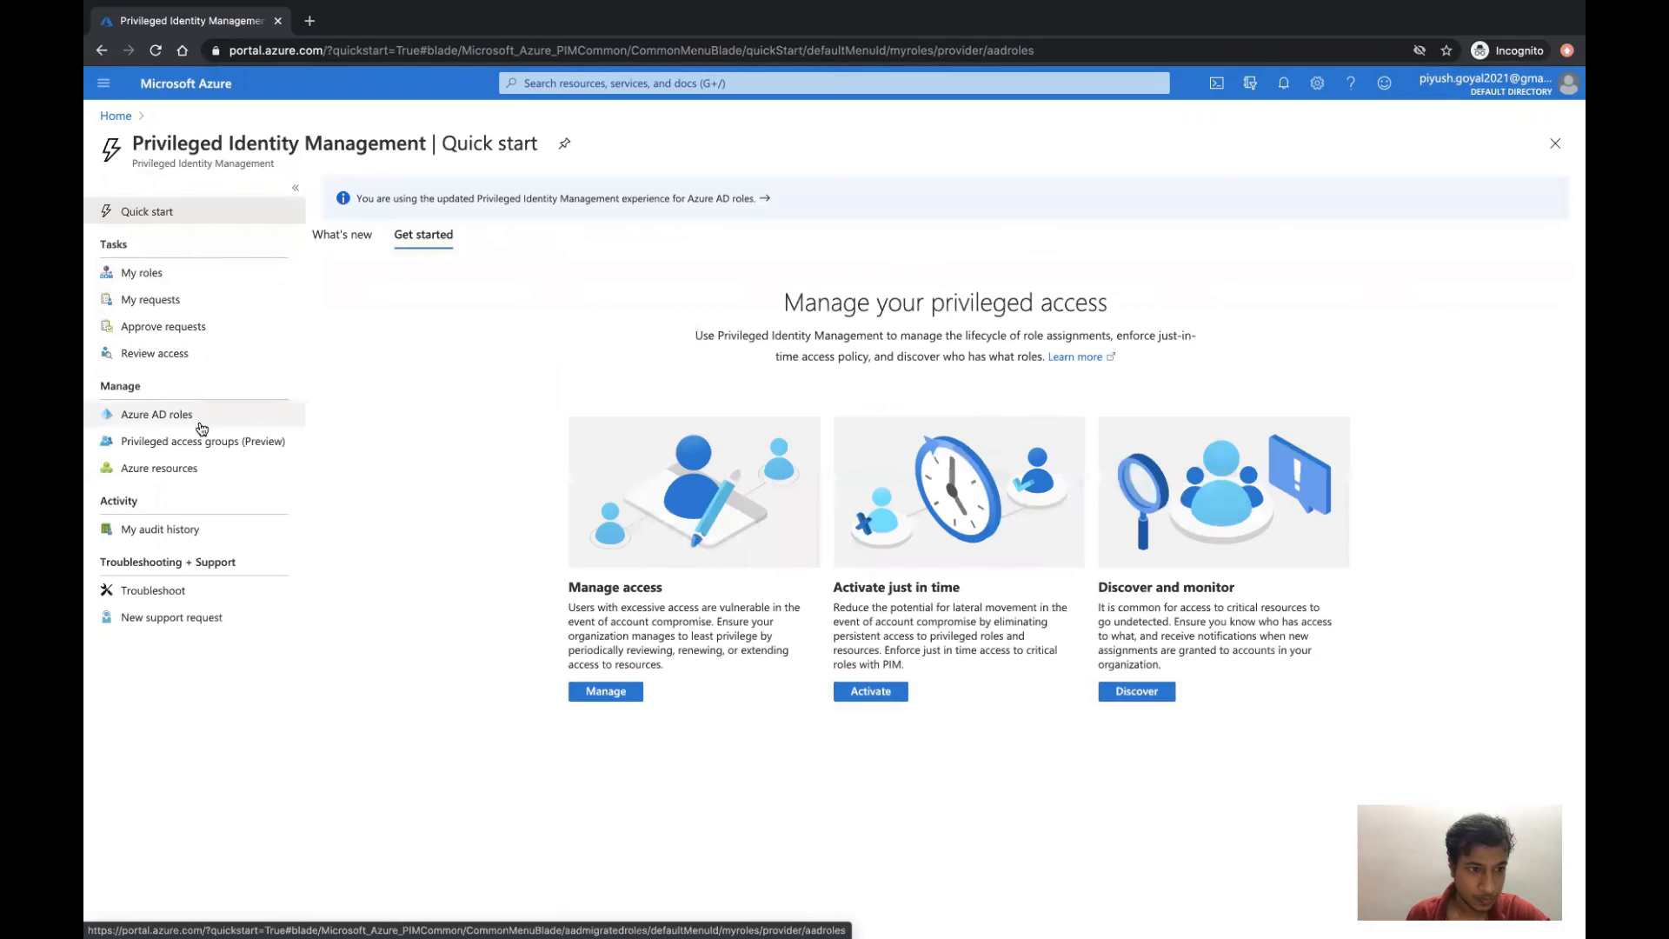
click(185, 415)
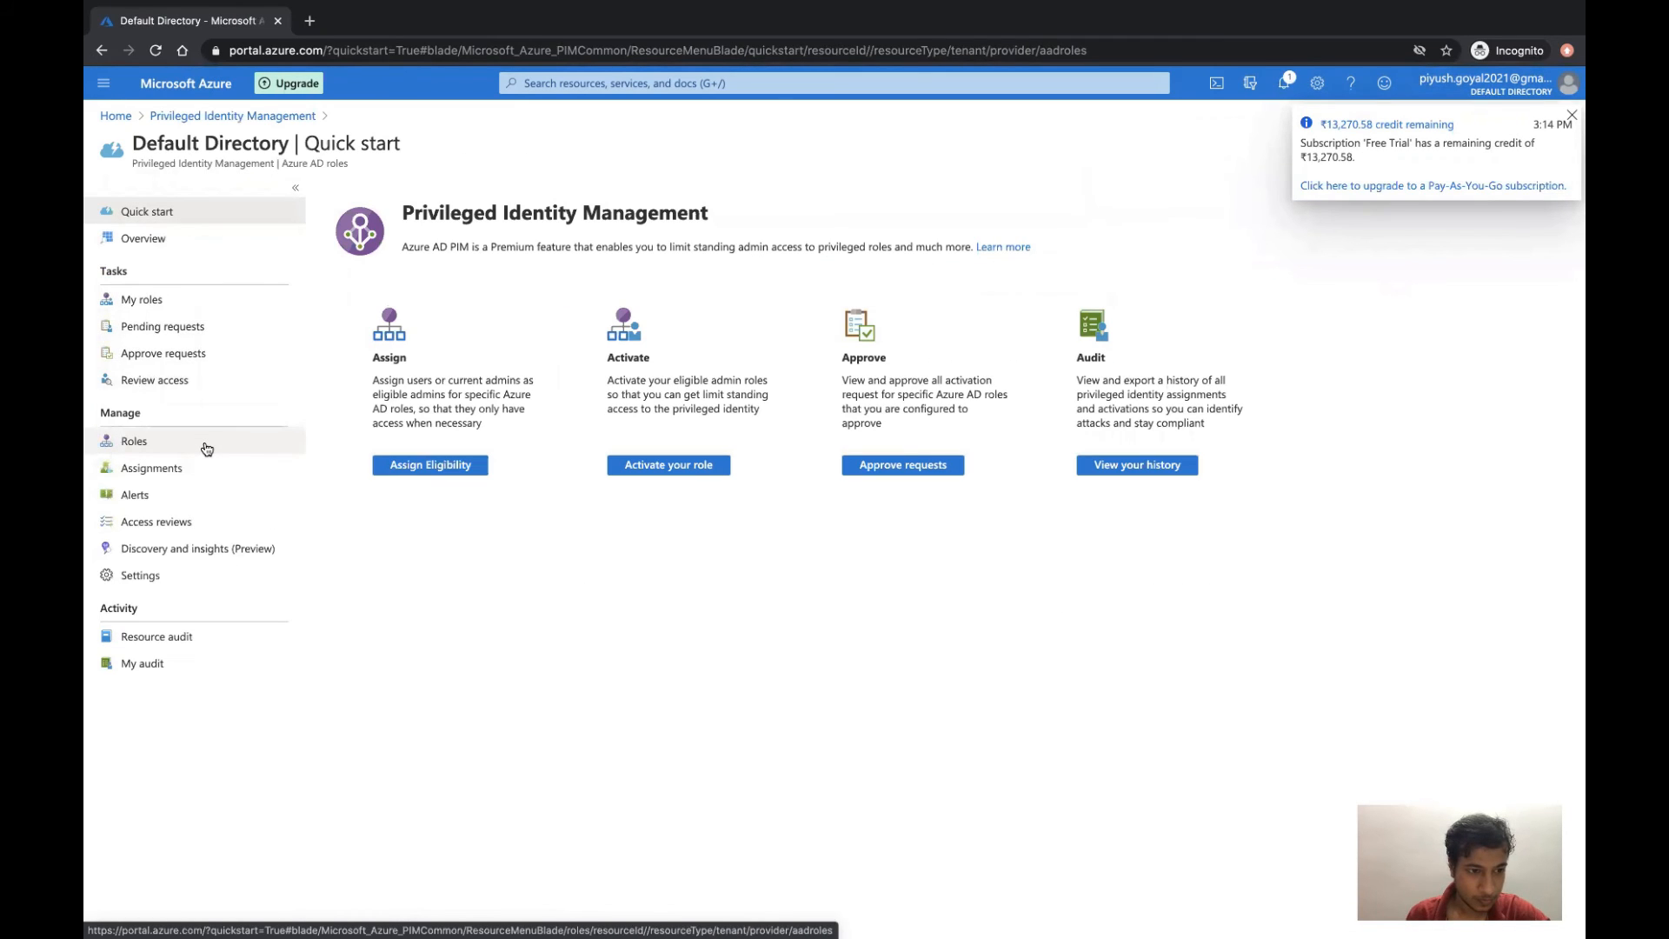
Show the Active assignments list, with Beta and Gamma as Global Administrators and Alpha as Security Administrator
click(199, 470)
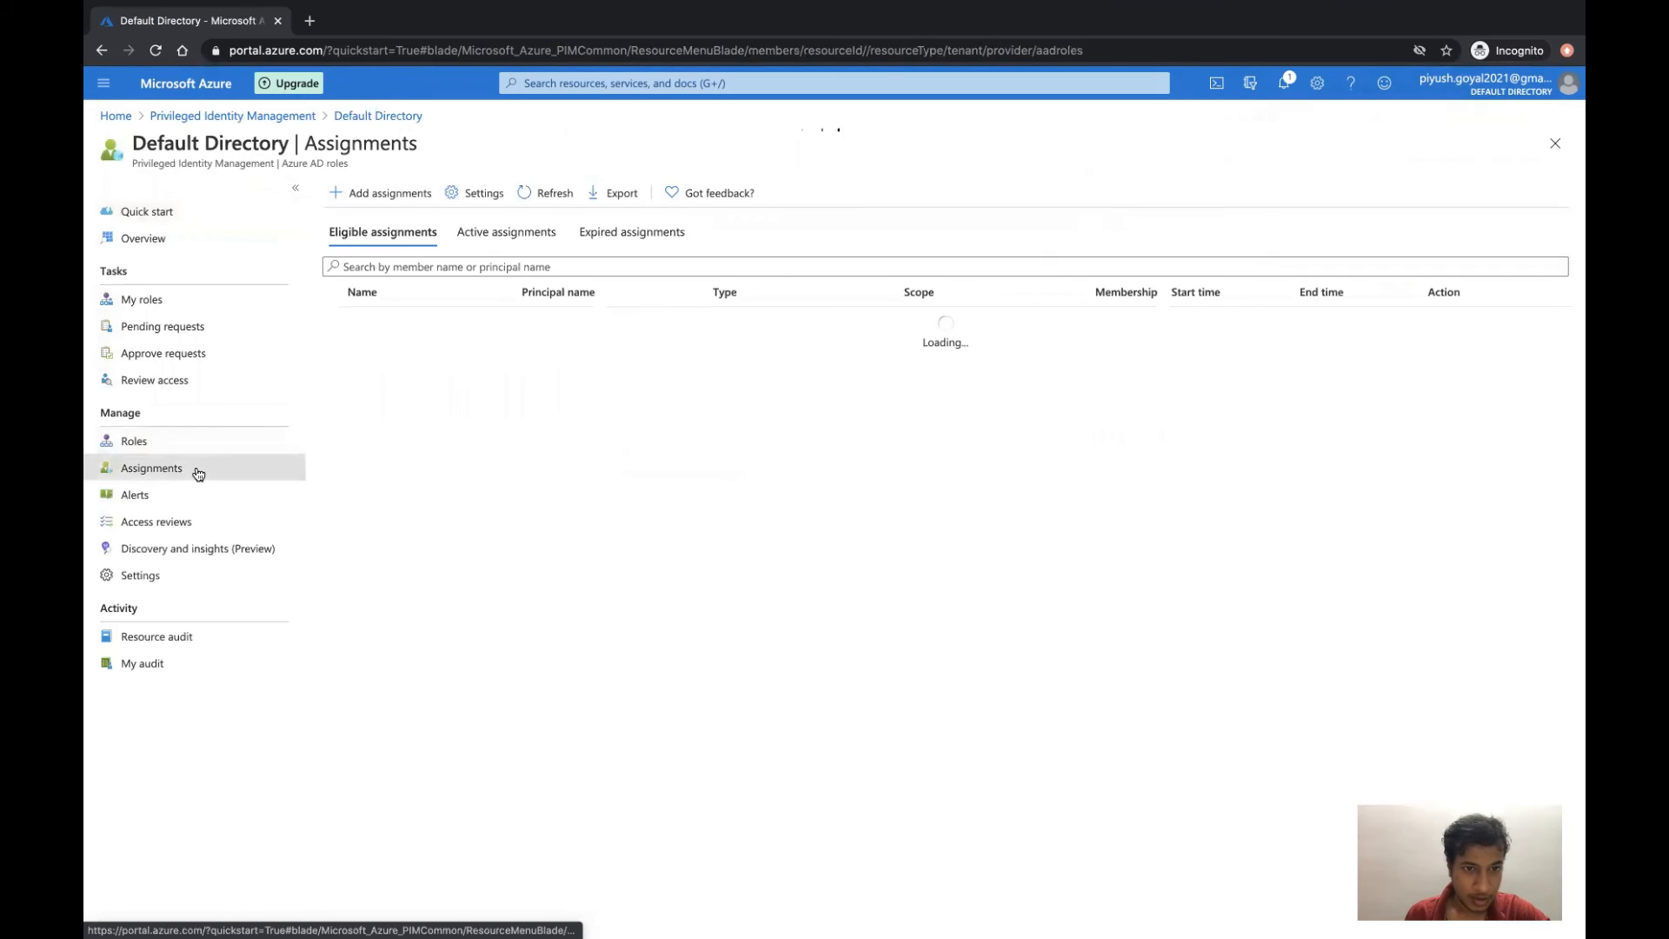
click(523, 239)
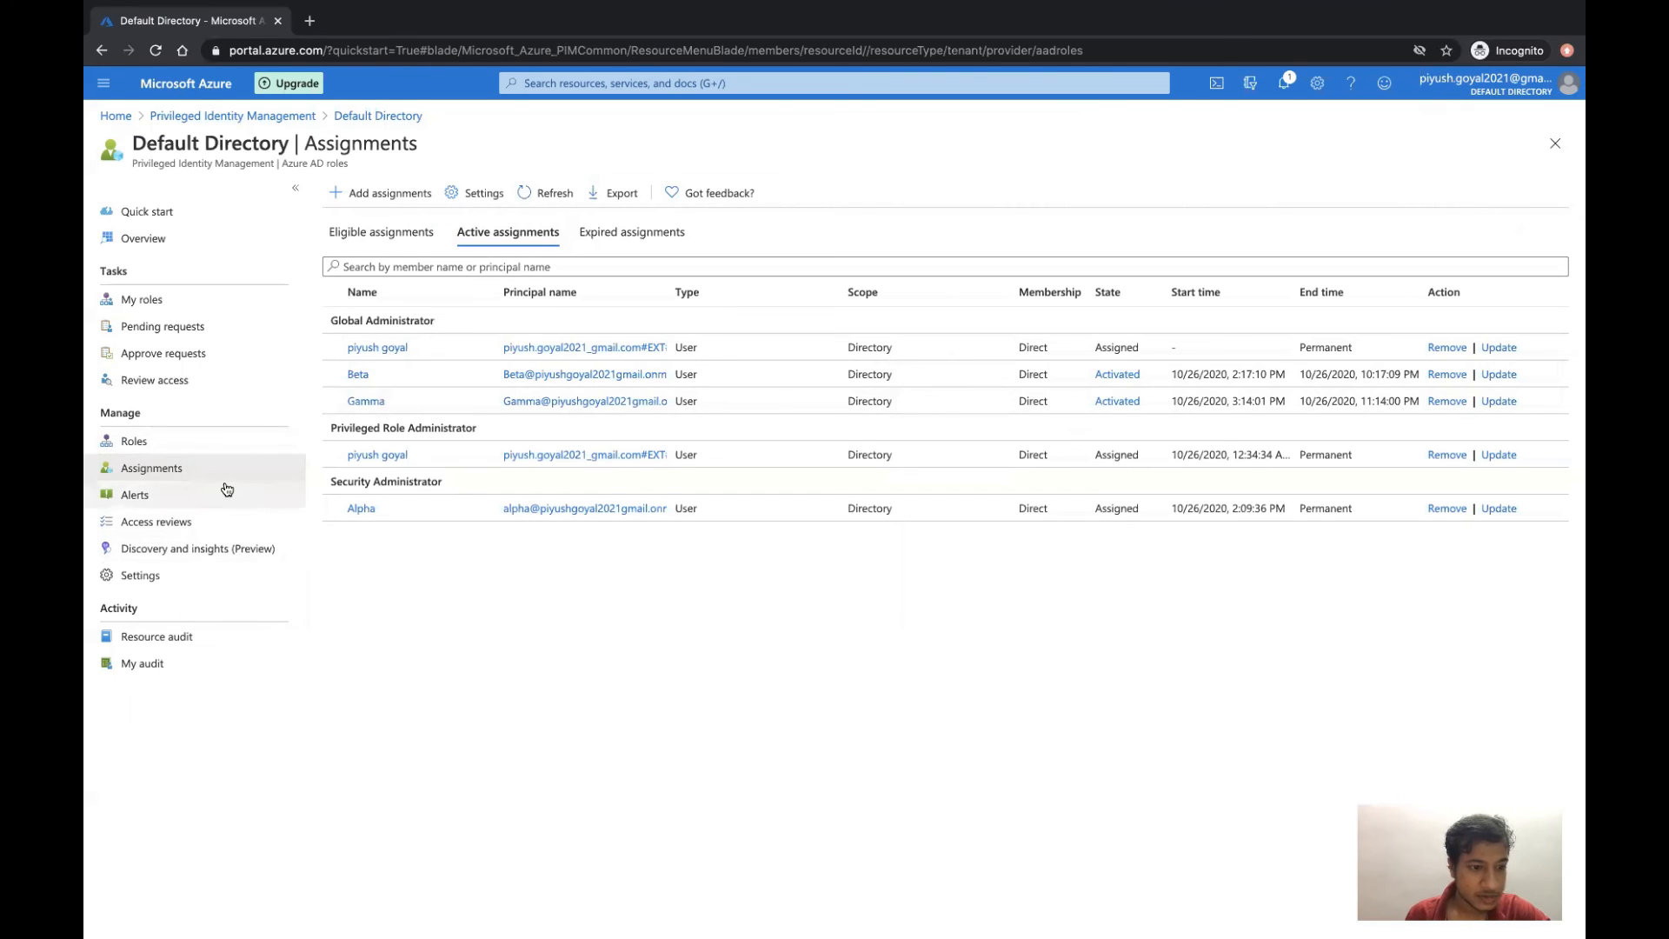
Review My audit history in Privileged Identity Management, then return to the Azure AD roles quick start
click(246, 117)
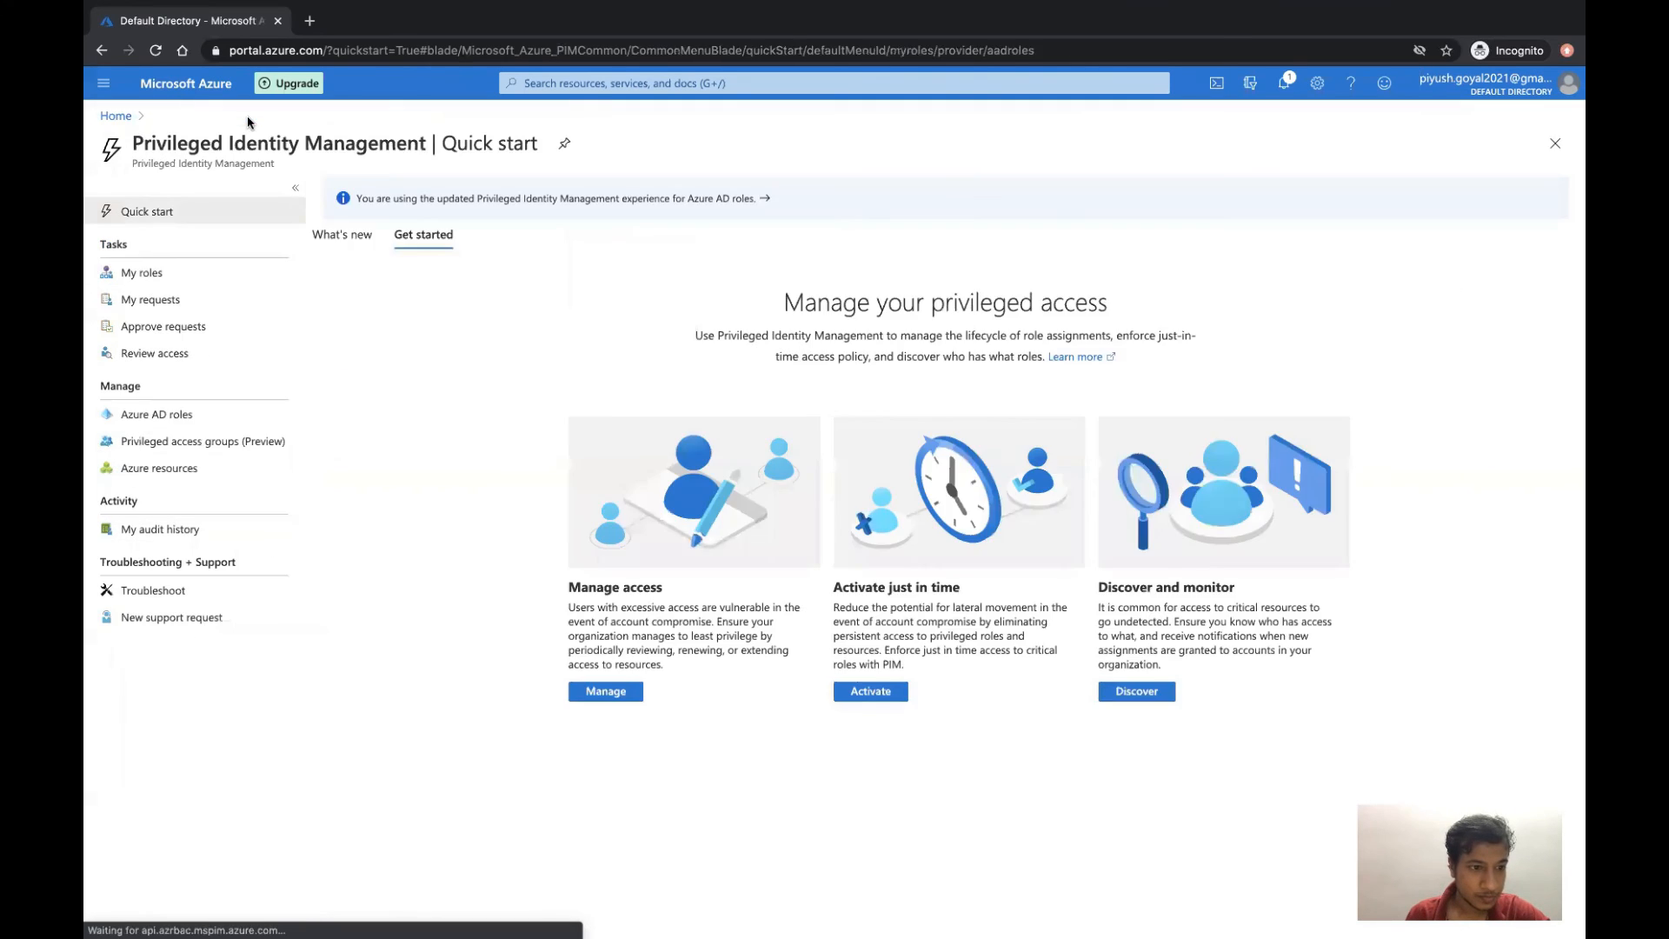
click(187, 531)
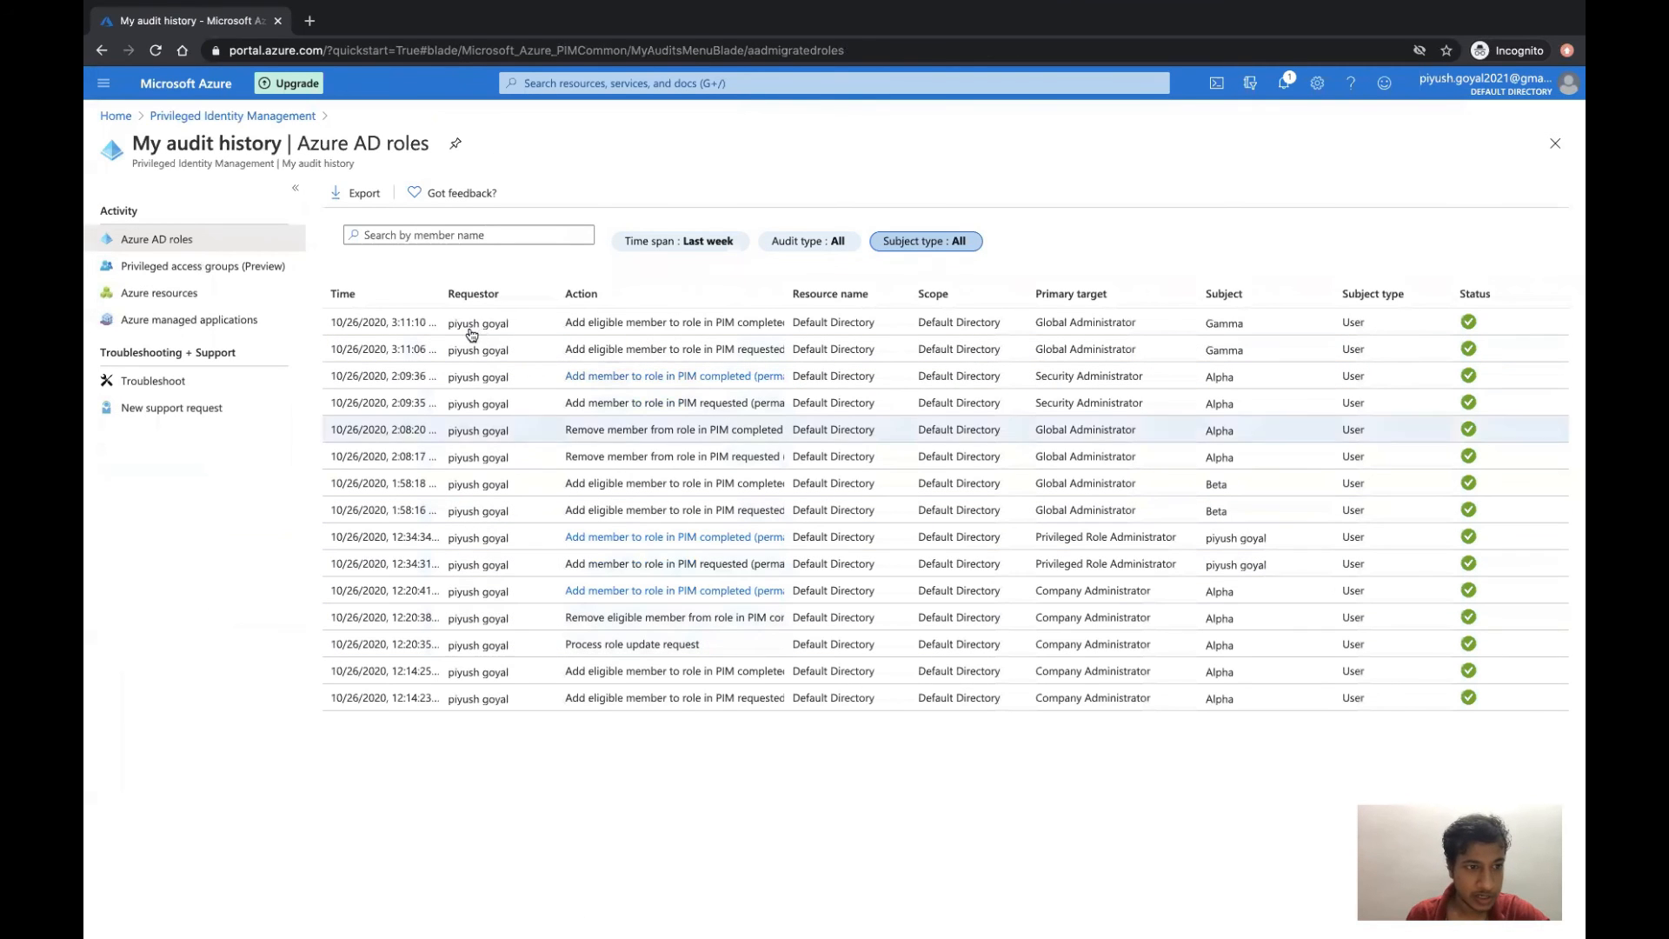
click(206, 119)
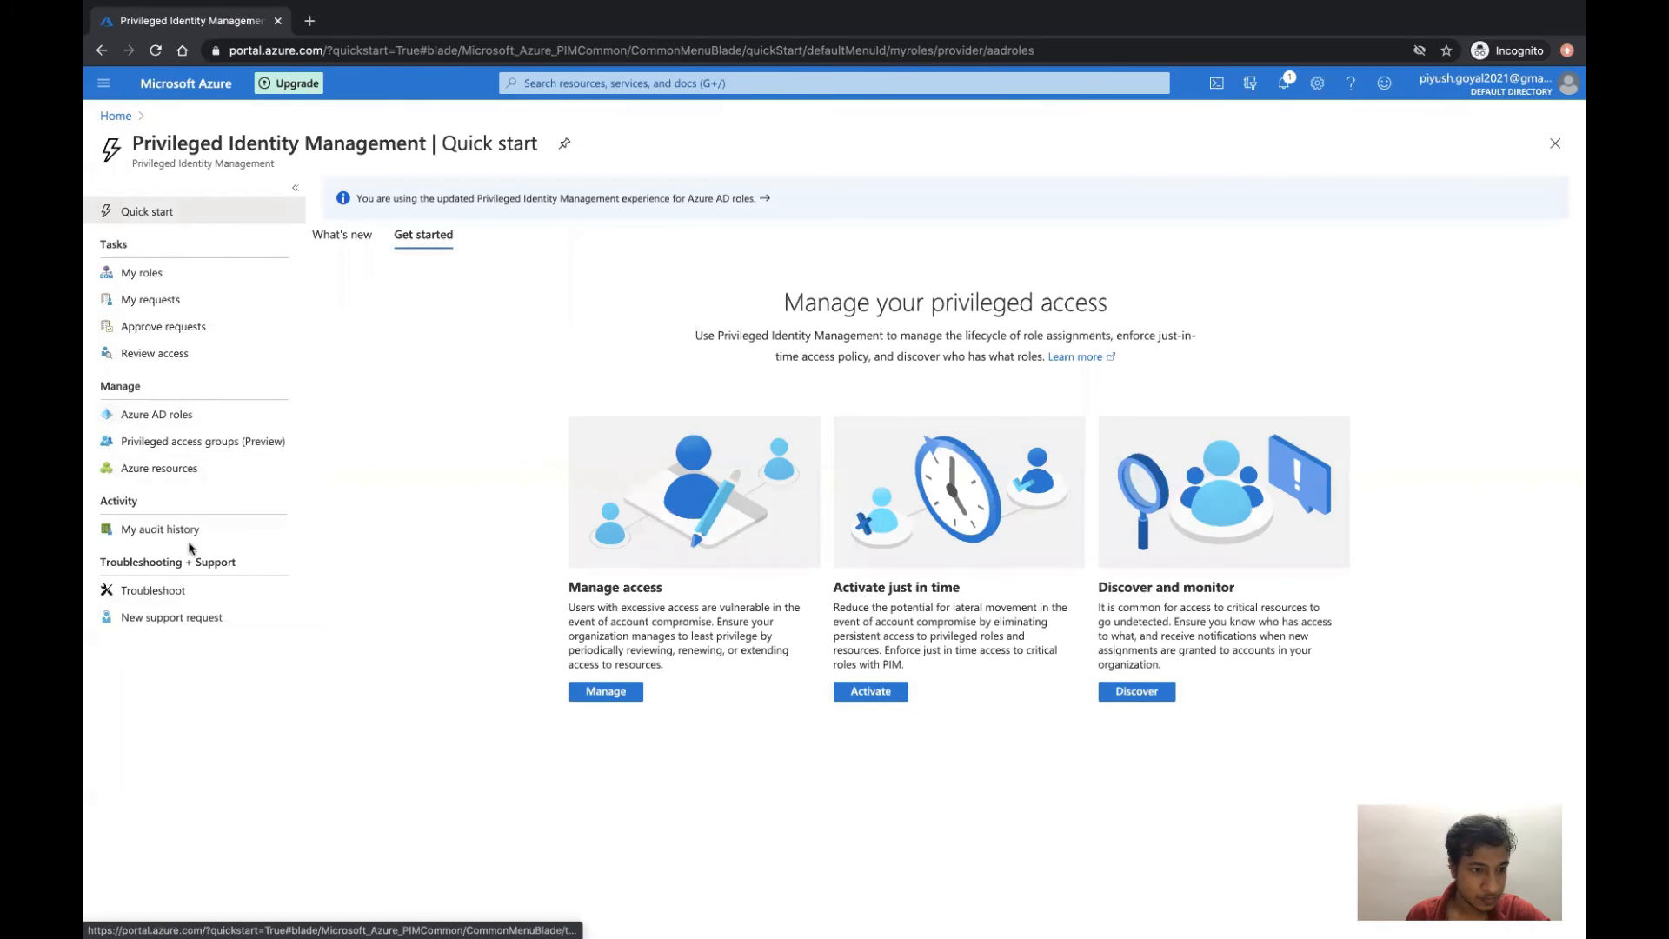
click(172, 424)
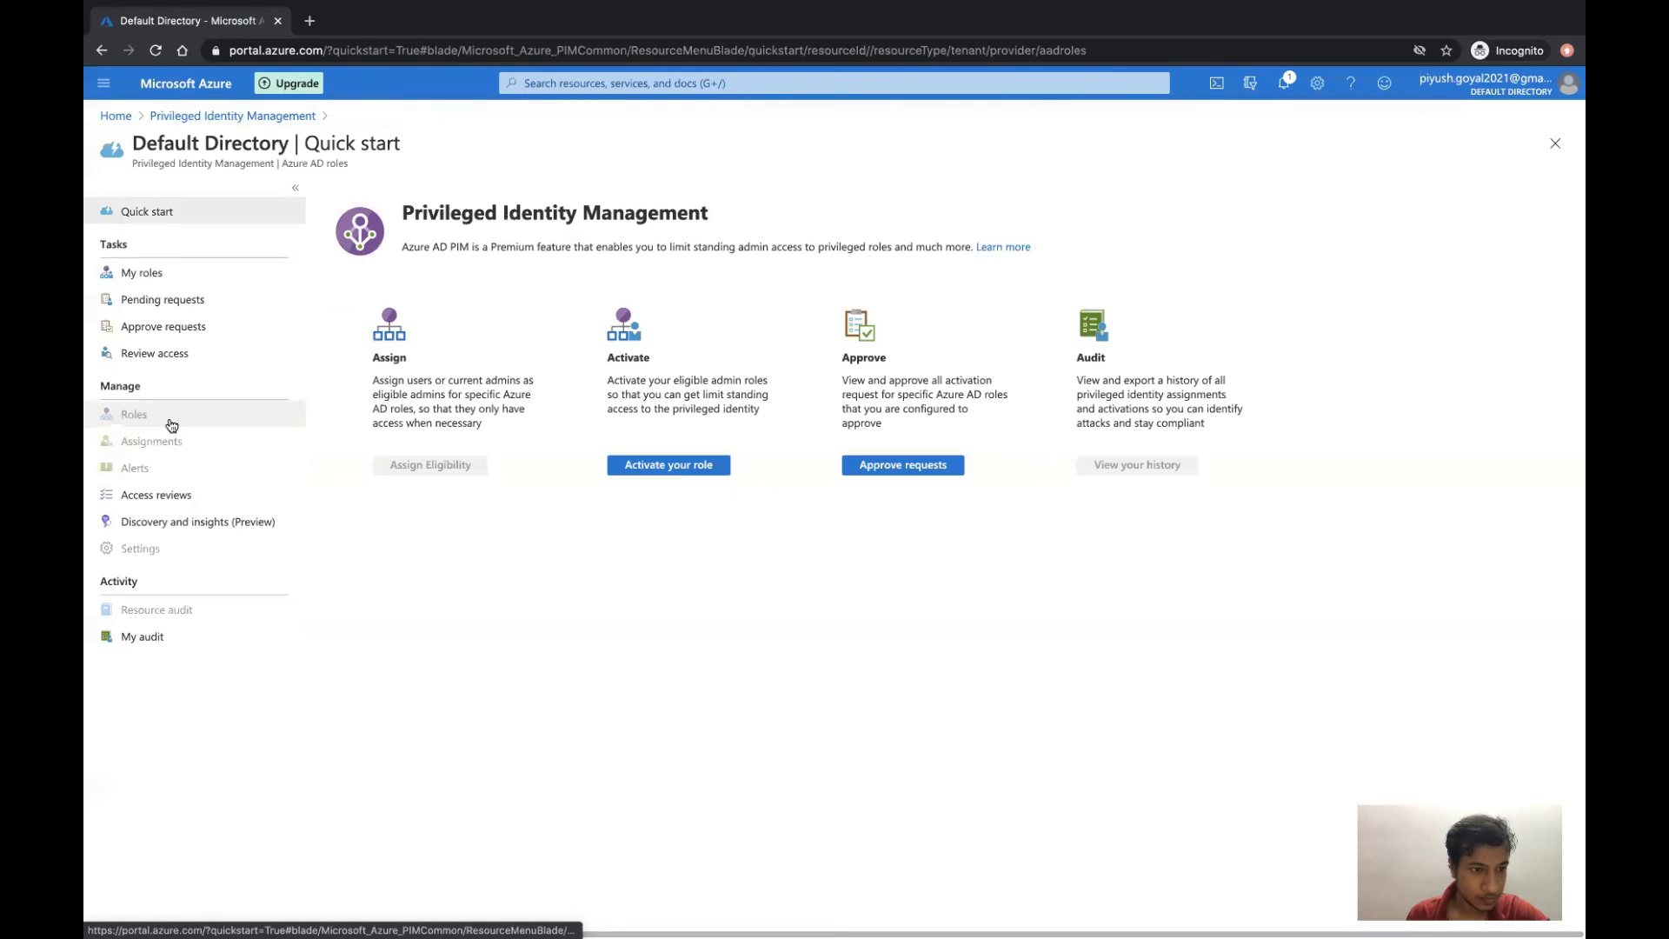
Filter the PIM role settings by 'glo' and open the Global Administrator settings
click(175, 578)
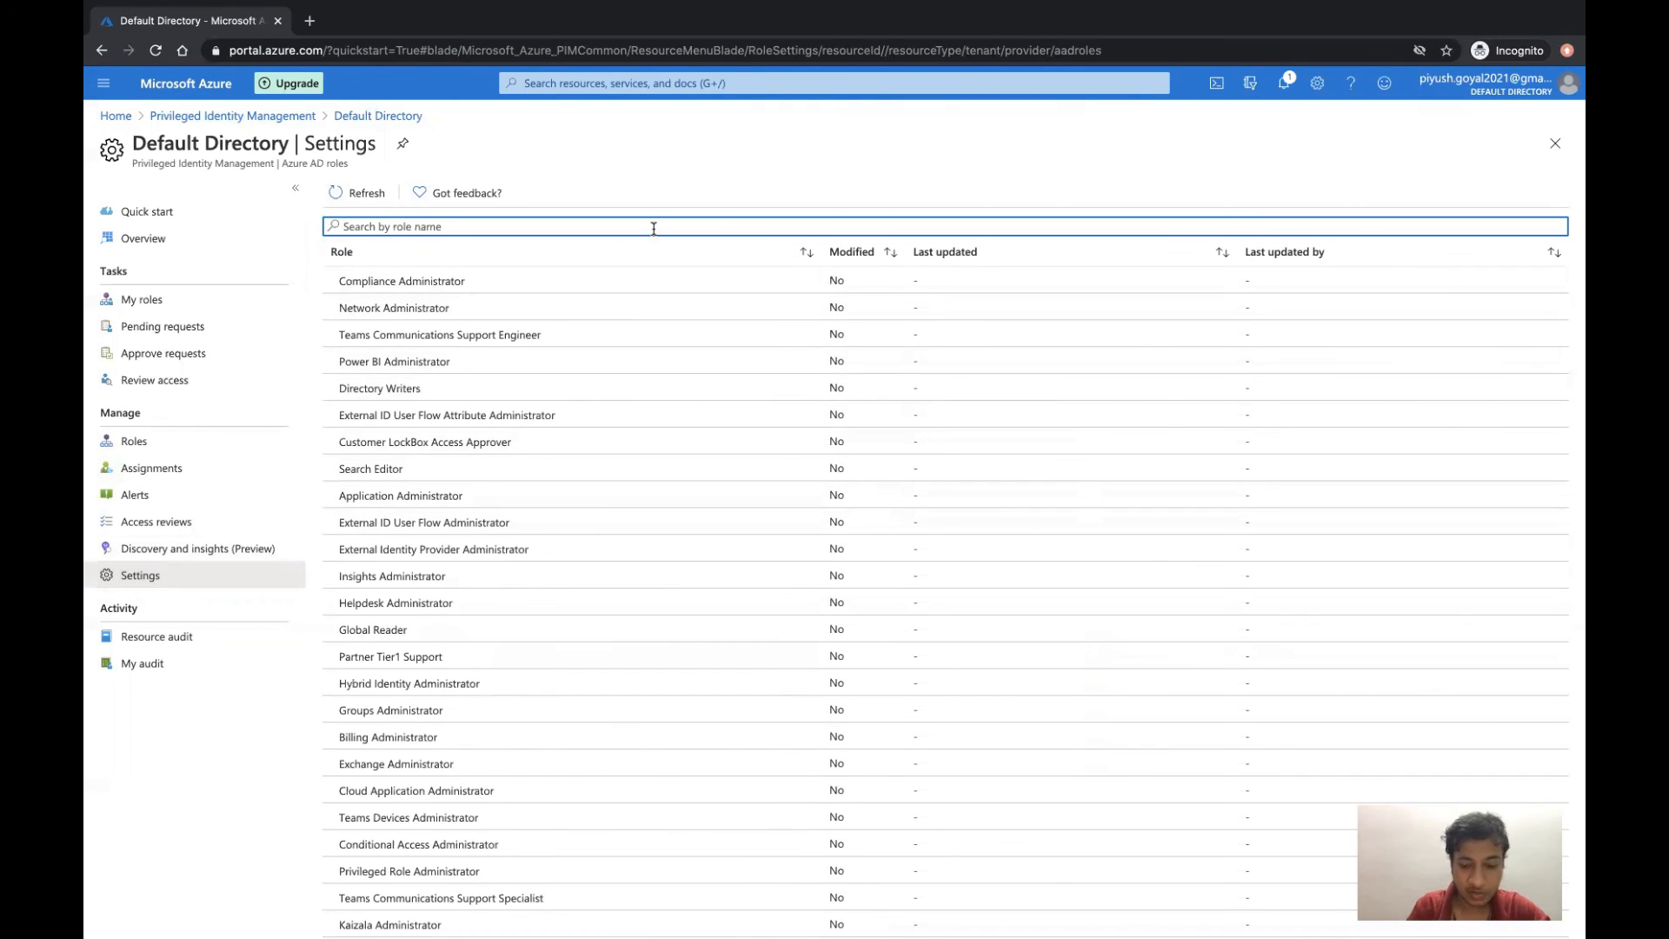
text(glo)
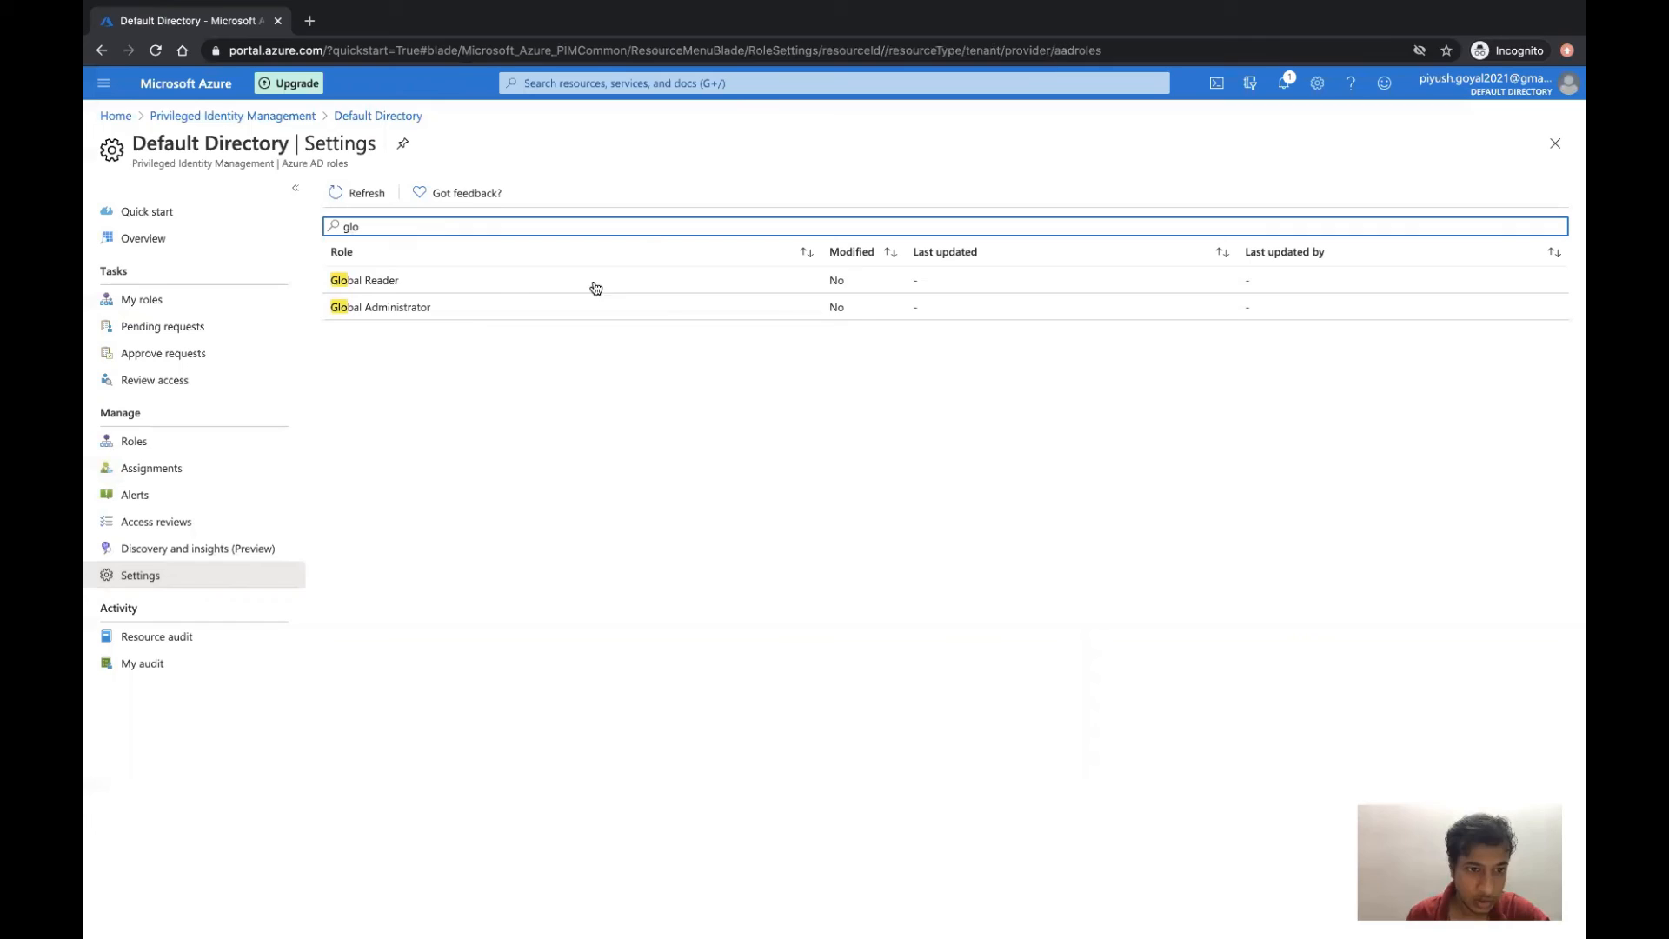
click(478, 311)
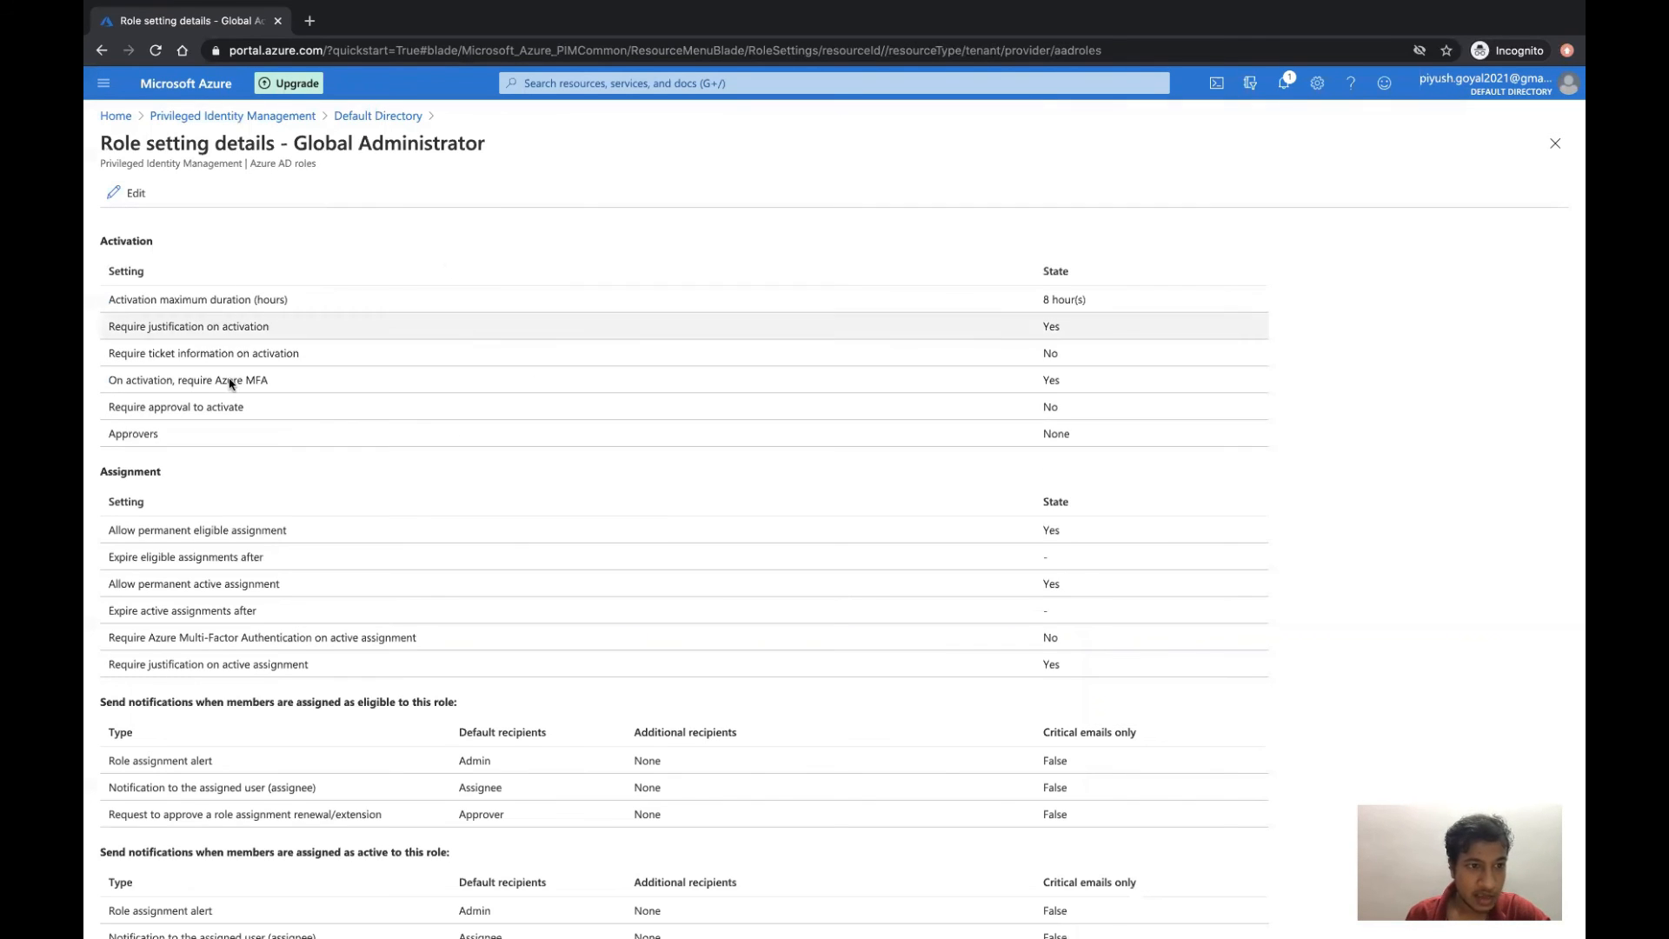
Review the Global Administrator settings, then return to the PIM overview and the Gmail inbox
scroll(552, 548, down, 5)
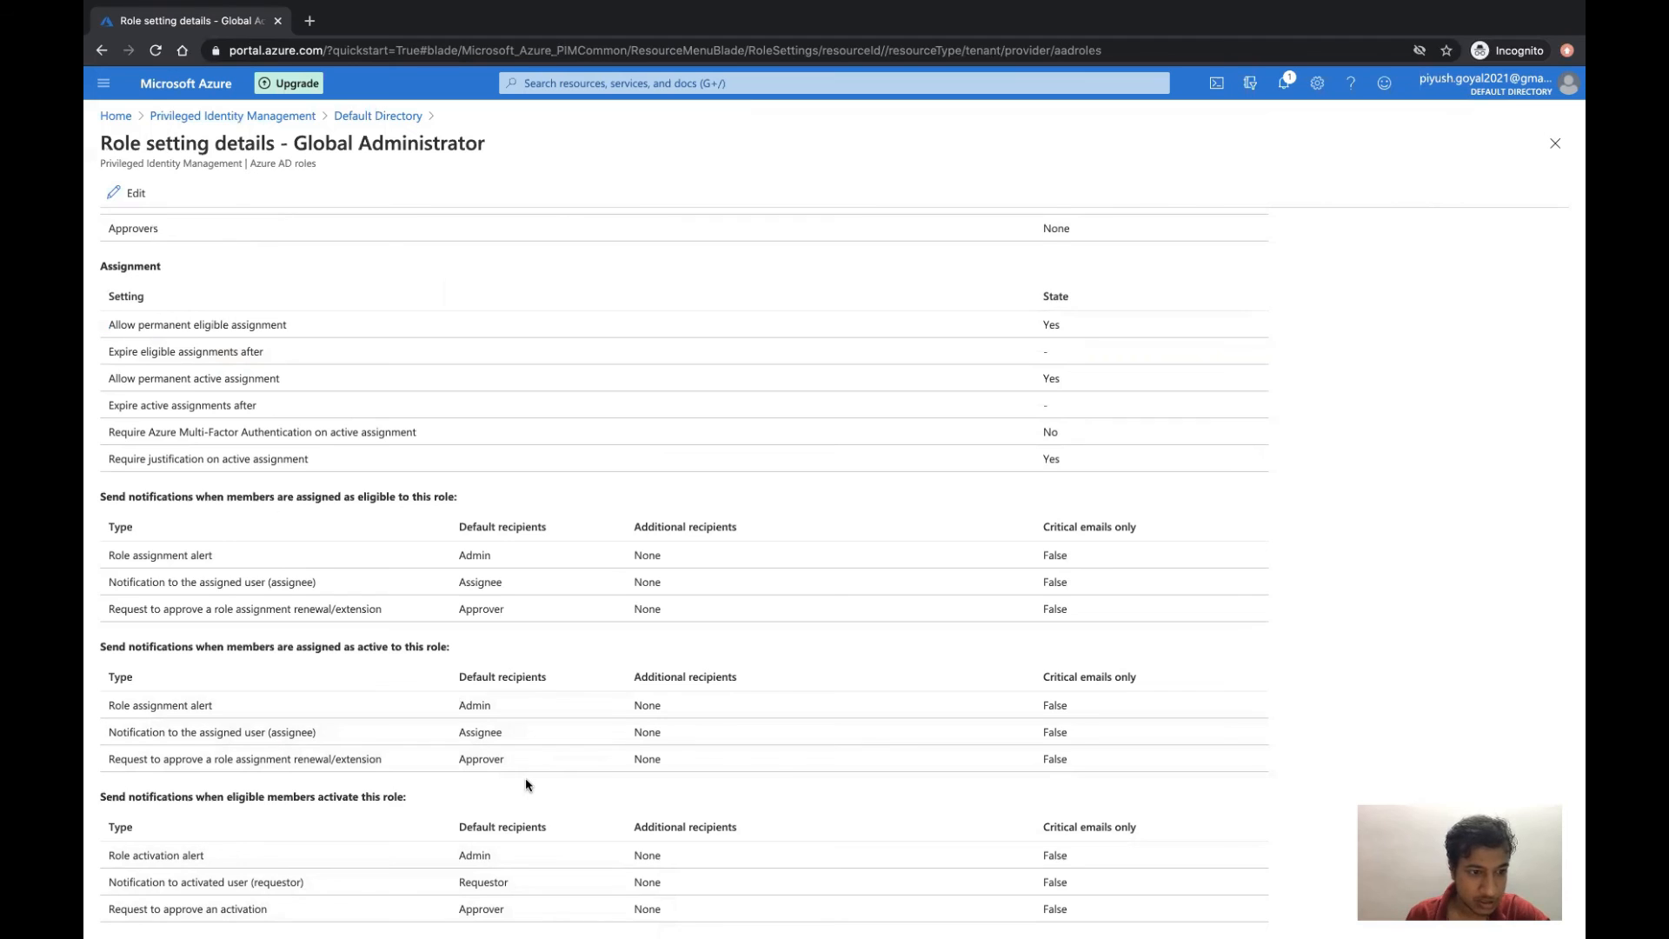
scroll(526, 784, up, 4)
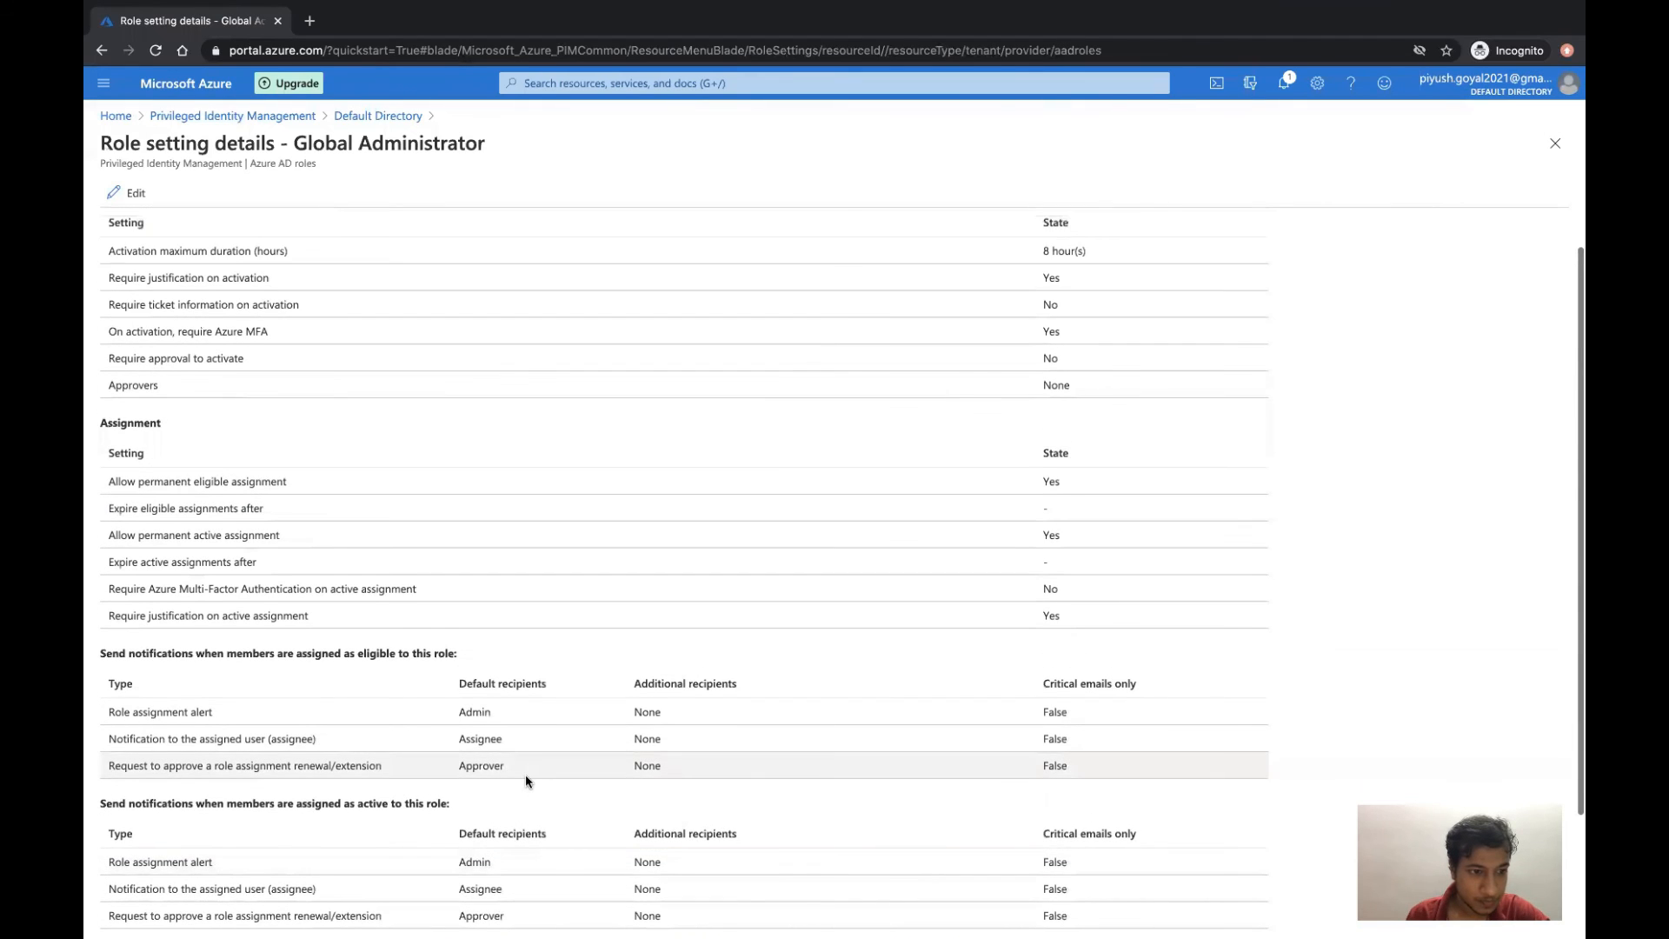
scroll(526, 781, up, 1)
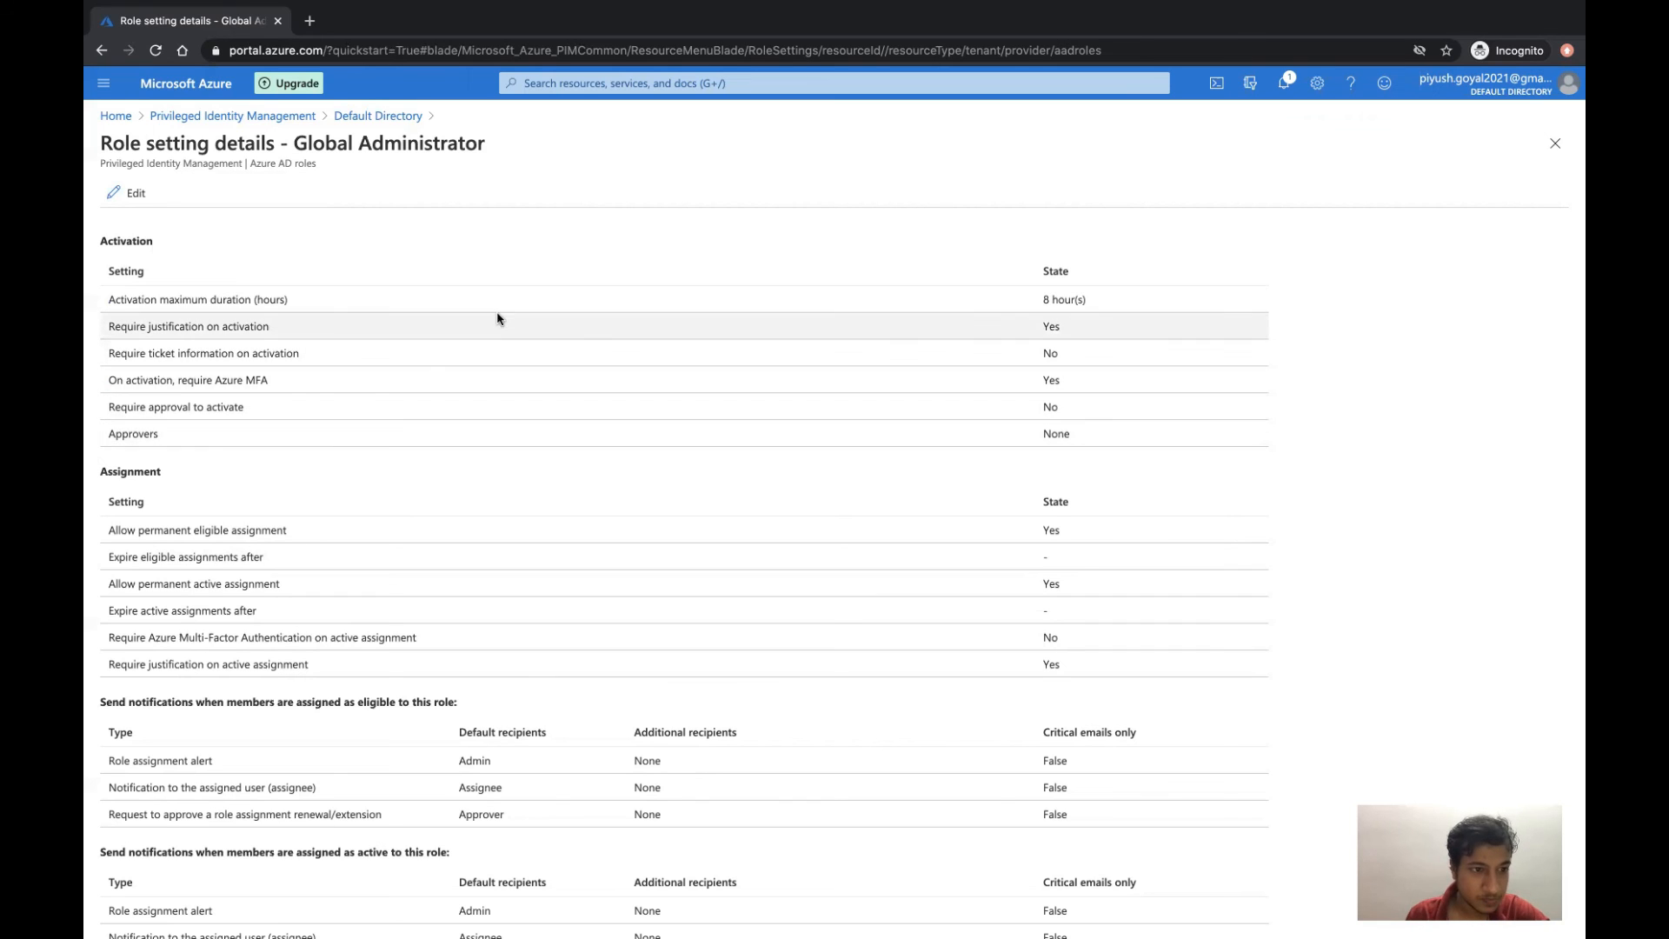
scroll(462, 580, down, 3)
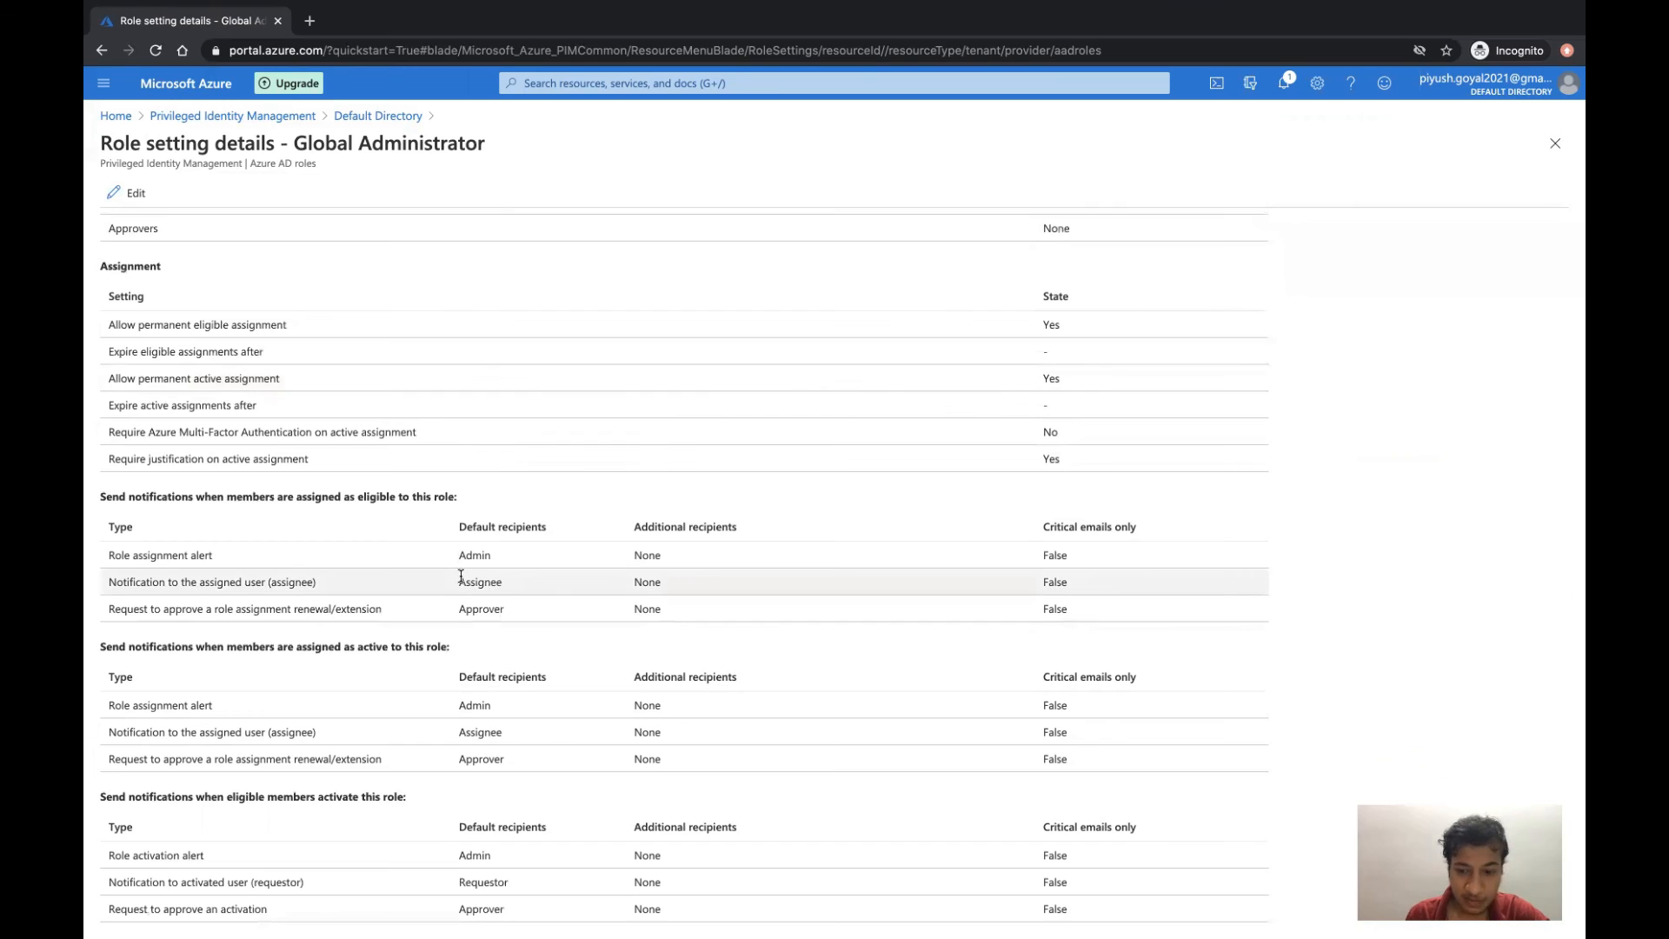
scroll(462, 575, up, 3)
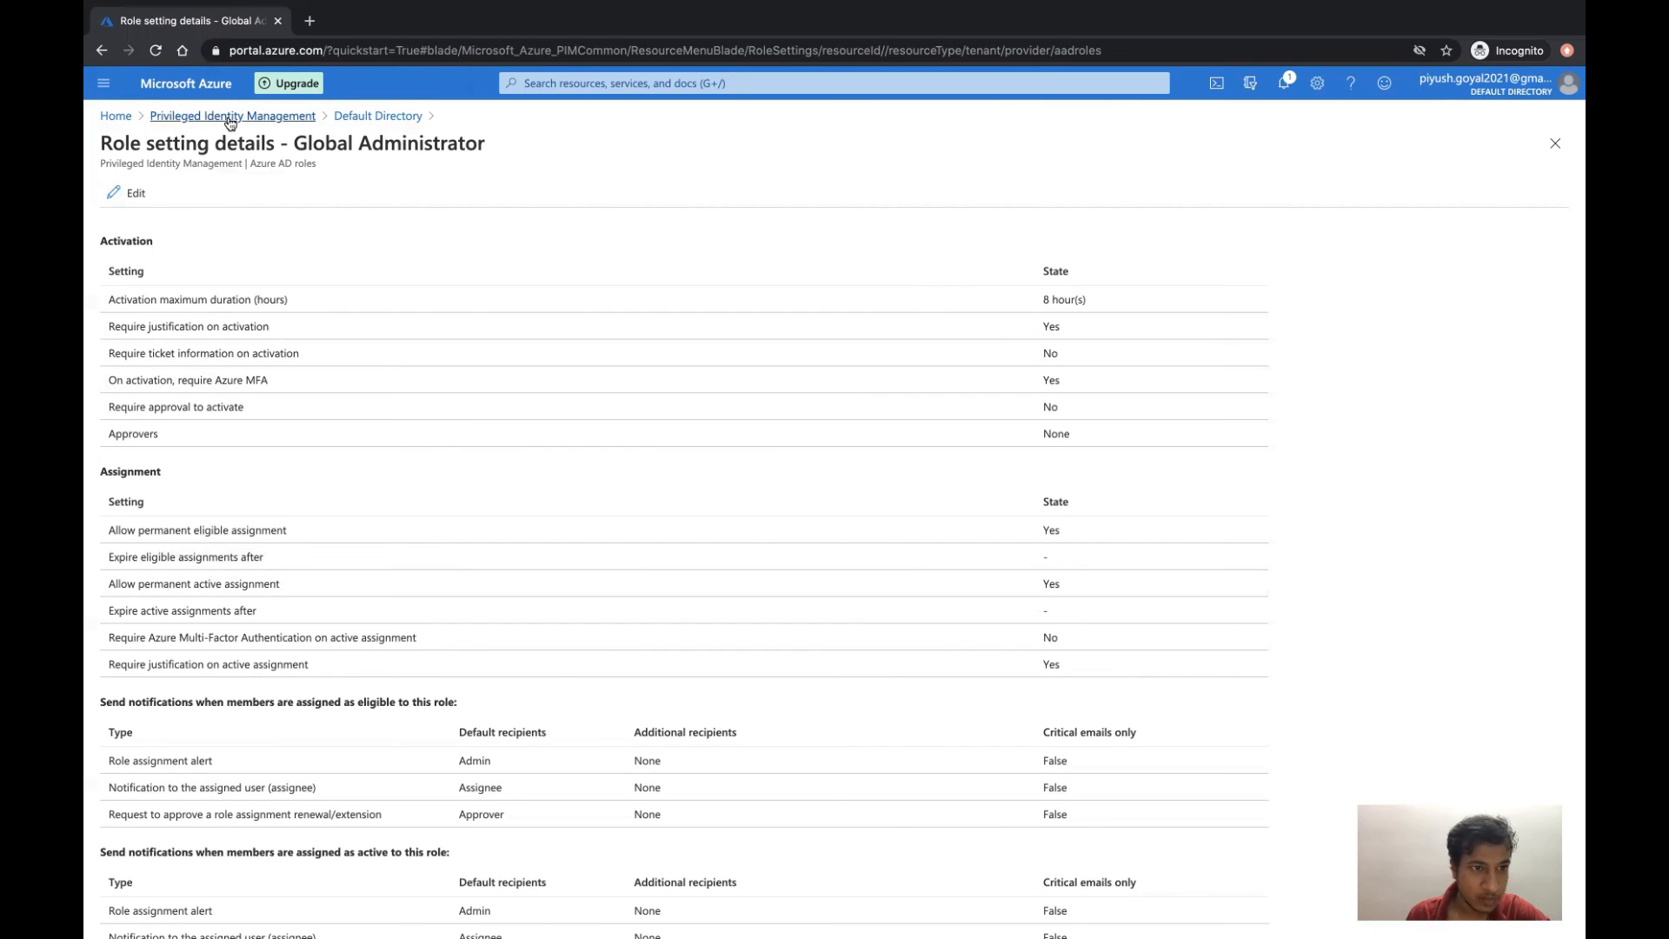
click(231, 116)
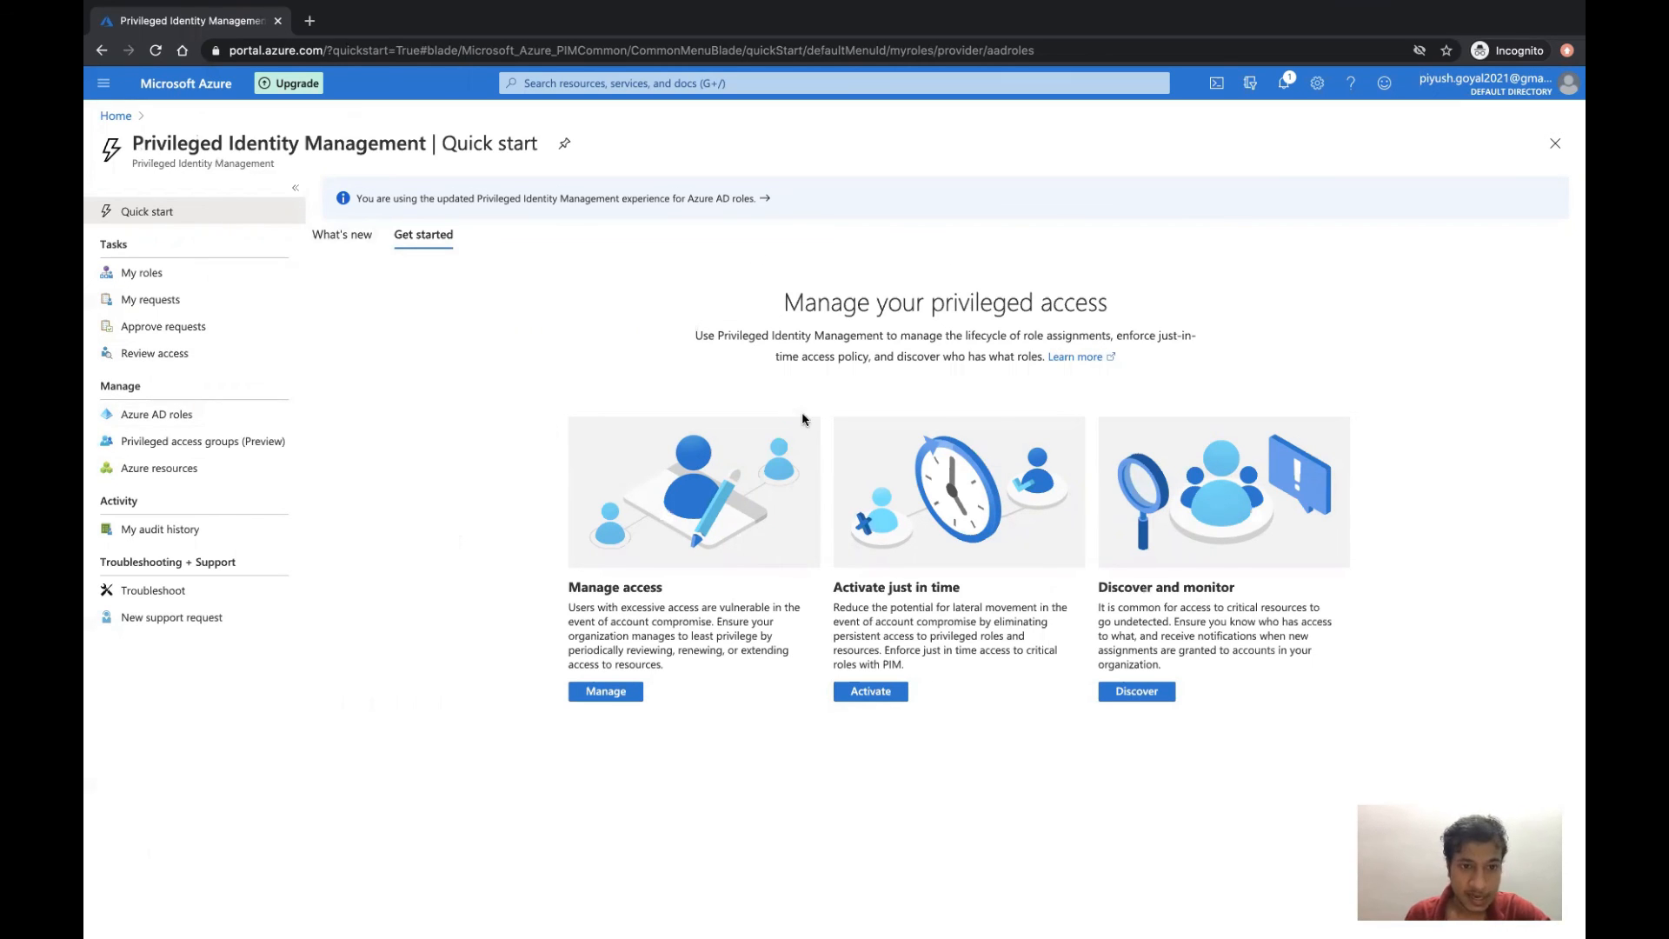
key(ctrl+Right)
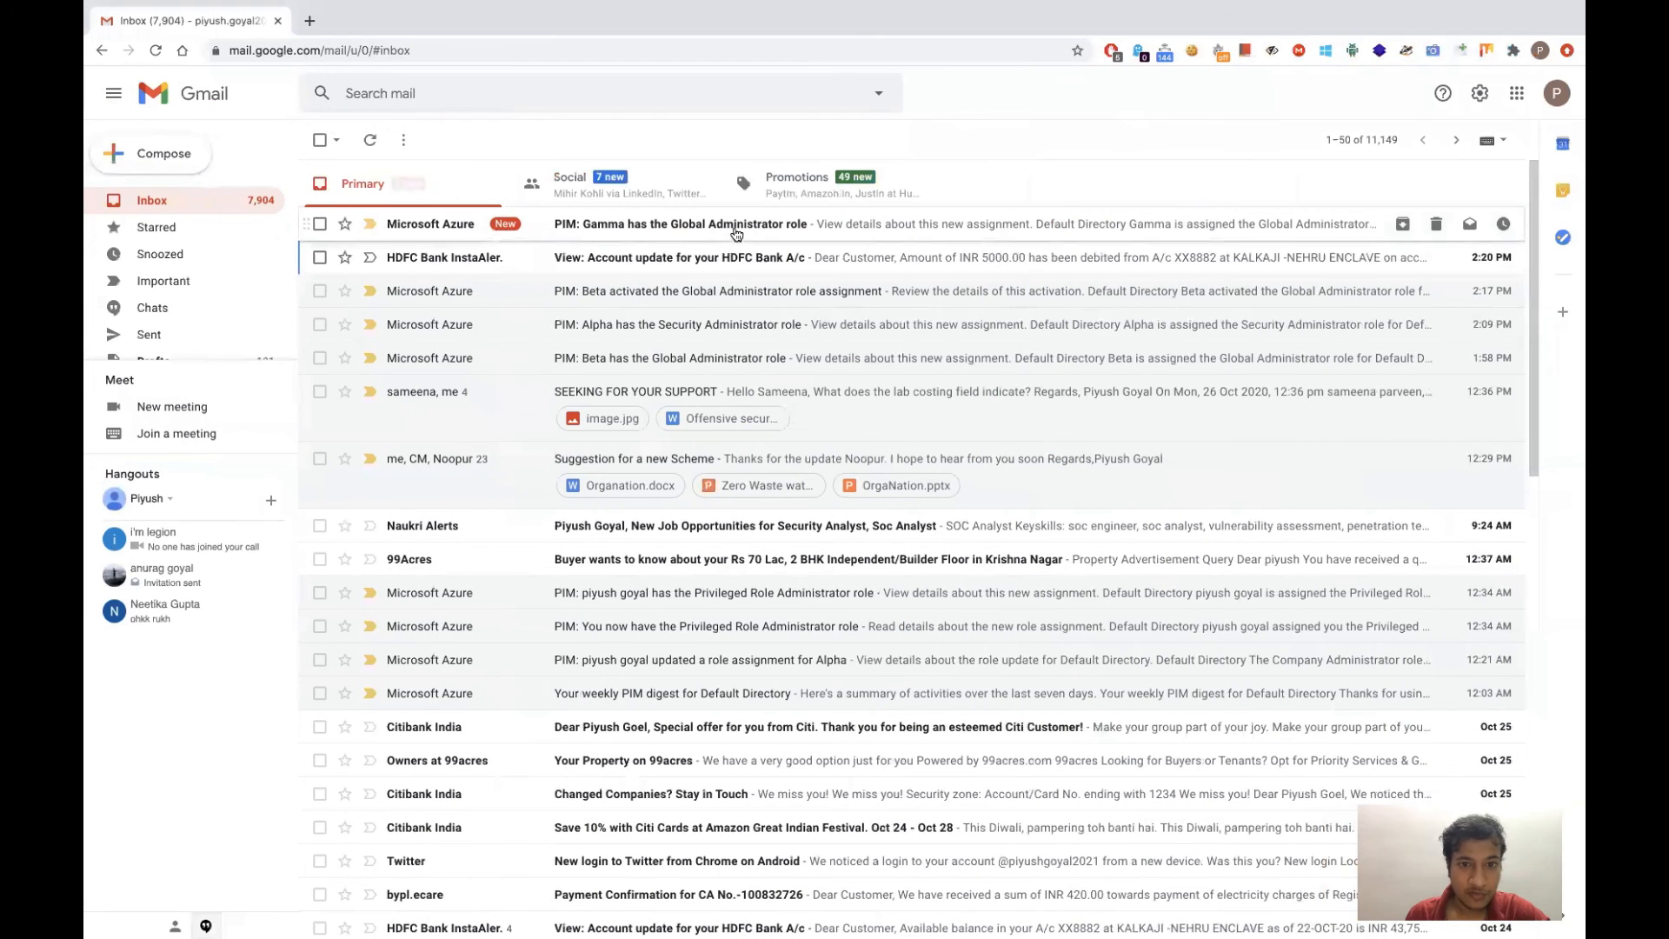
Read the 'PIM: Gamma has the Global Administrator role' email, checking its assignment start and end dates
click(735, 230)
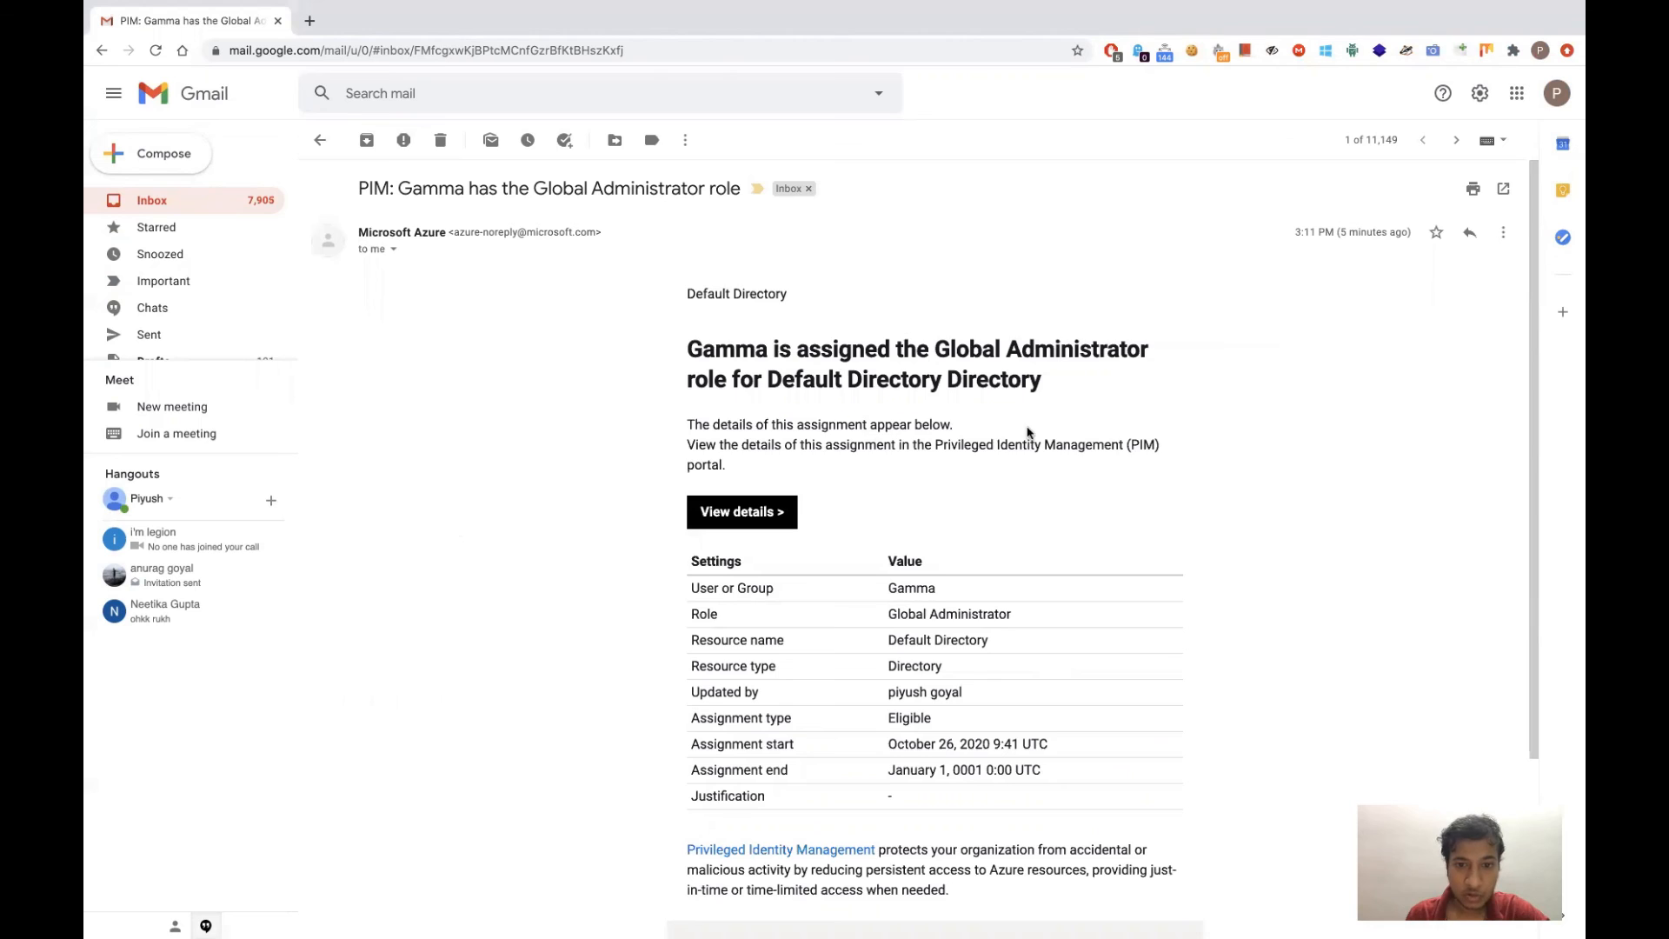
scroll(1028, 432, down, 2)
scroll(900, 365, down, 1)
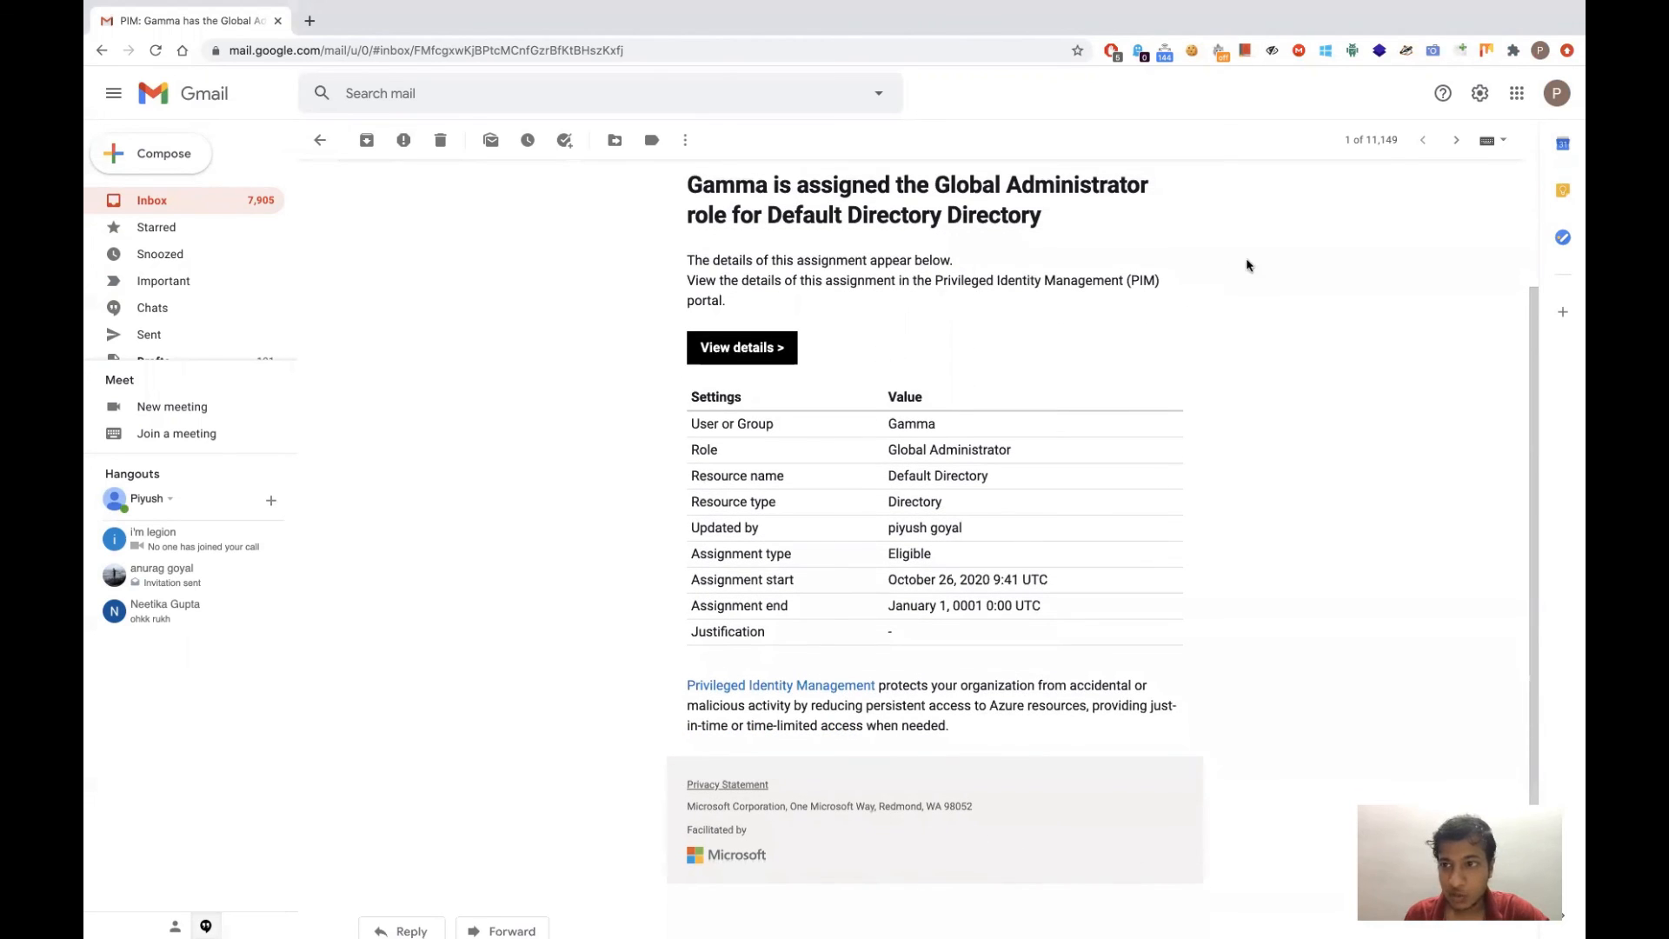
scroll(1121, 357, down, 1)
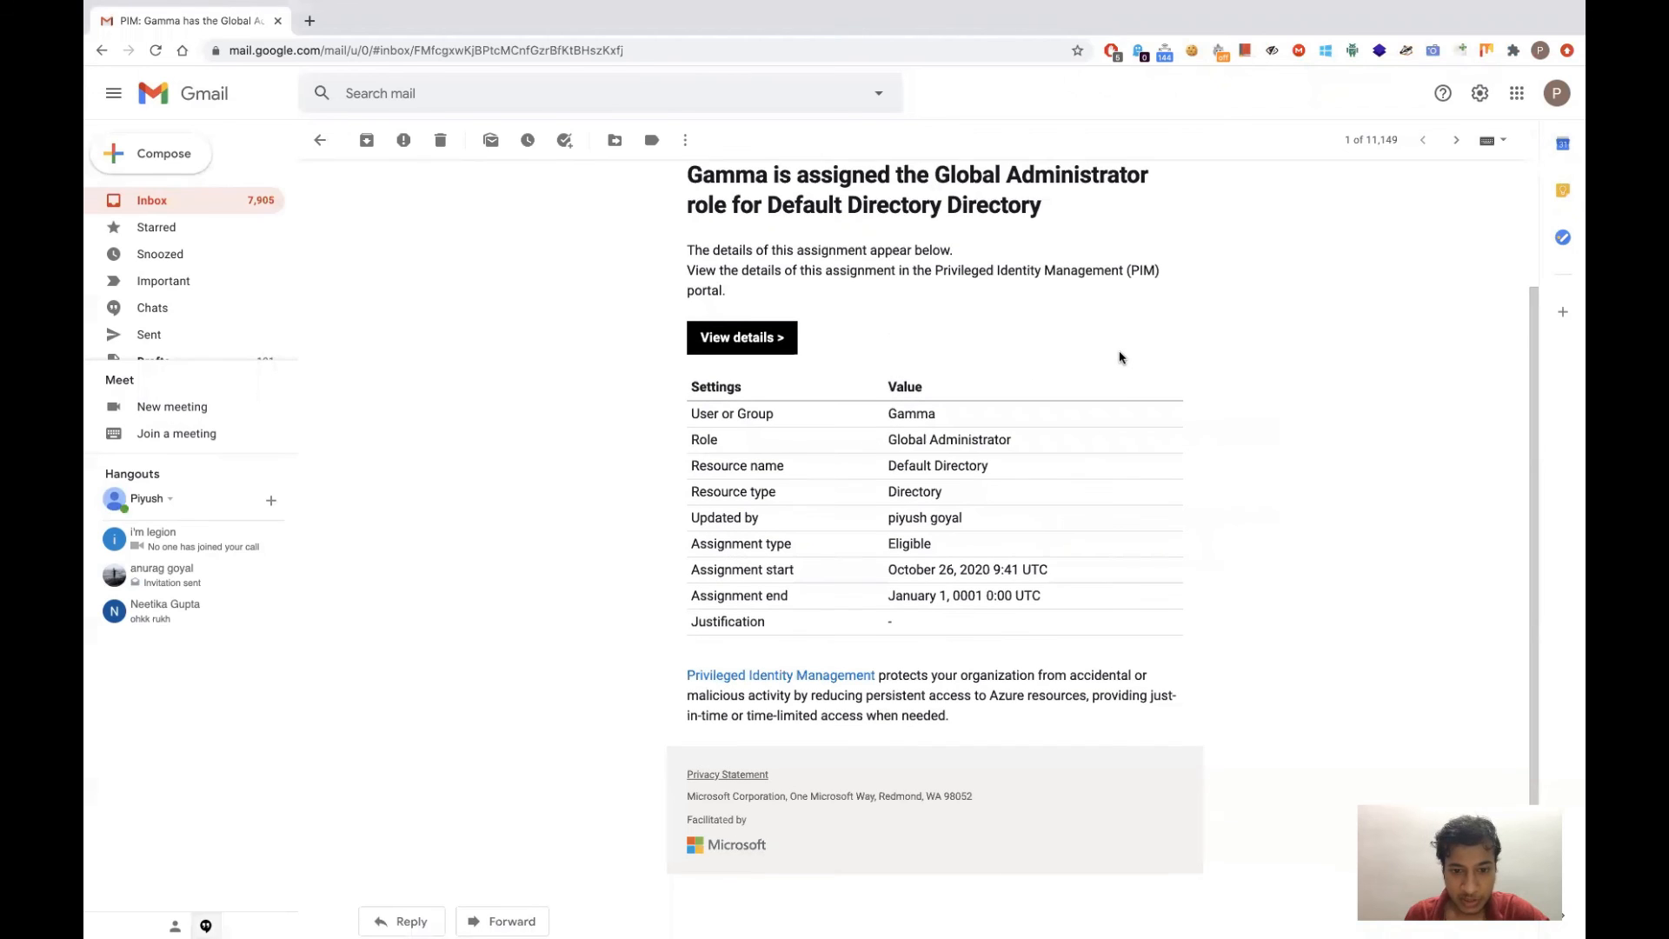
scroll(1120, 357, down, 3)
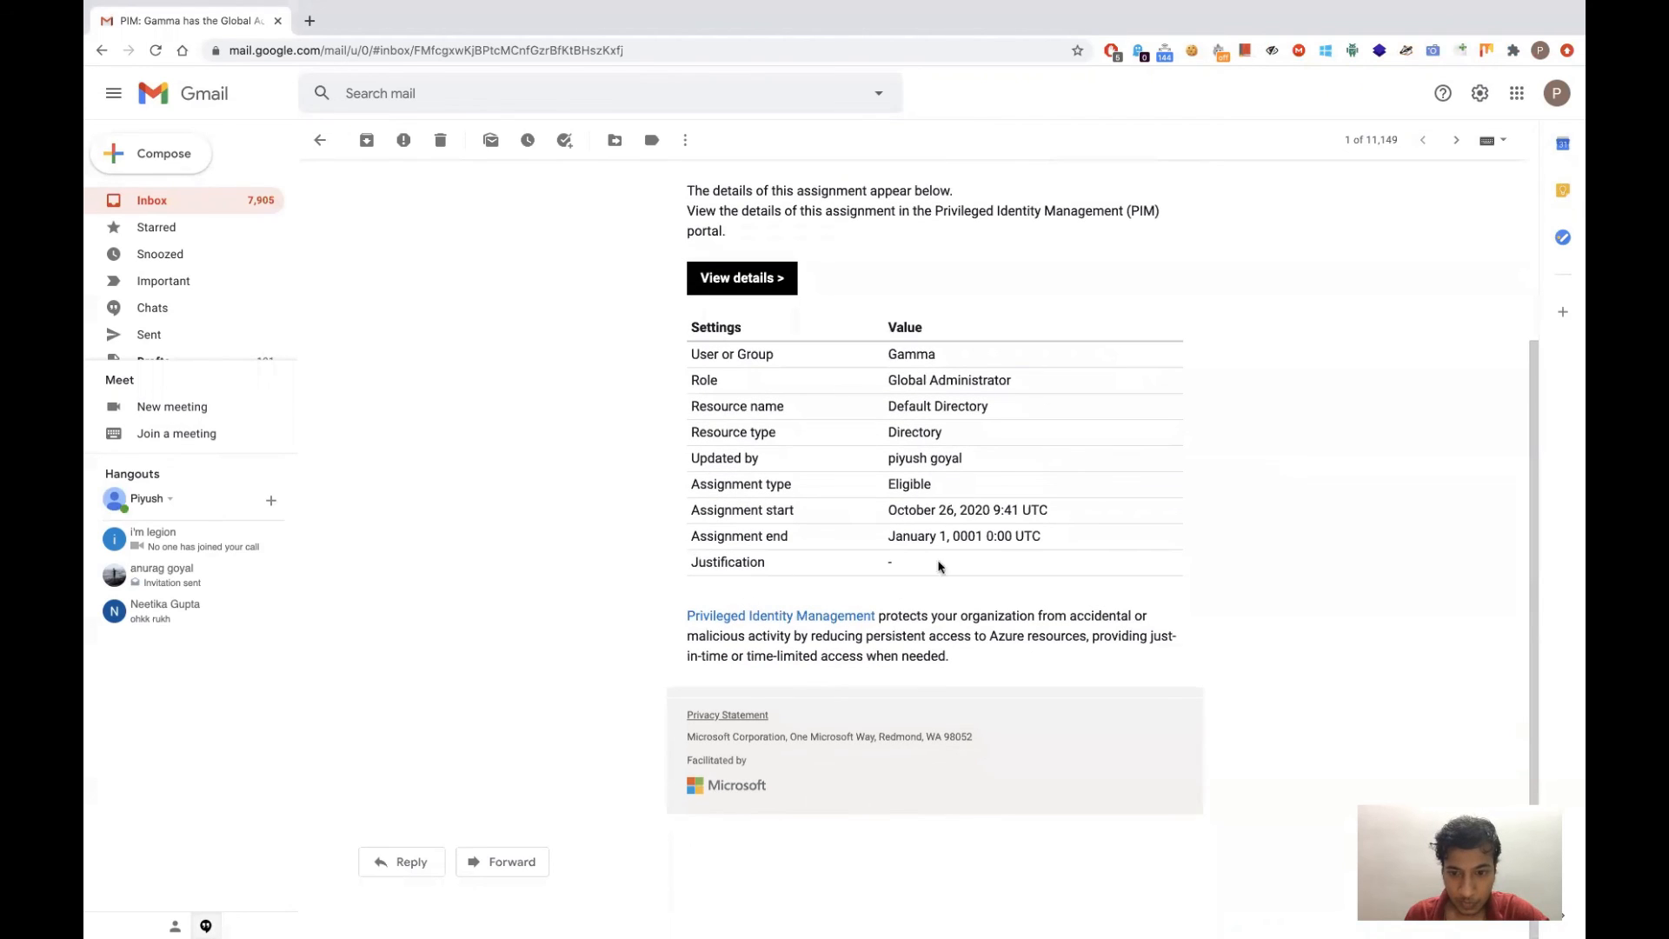
drag(884, 521, 991, 540)
click(918, 541)
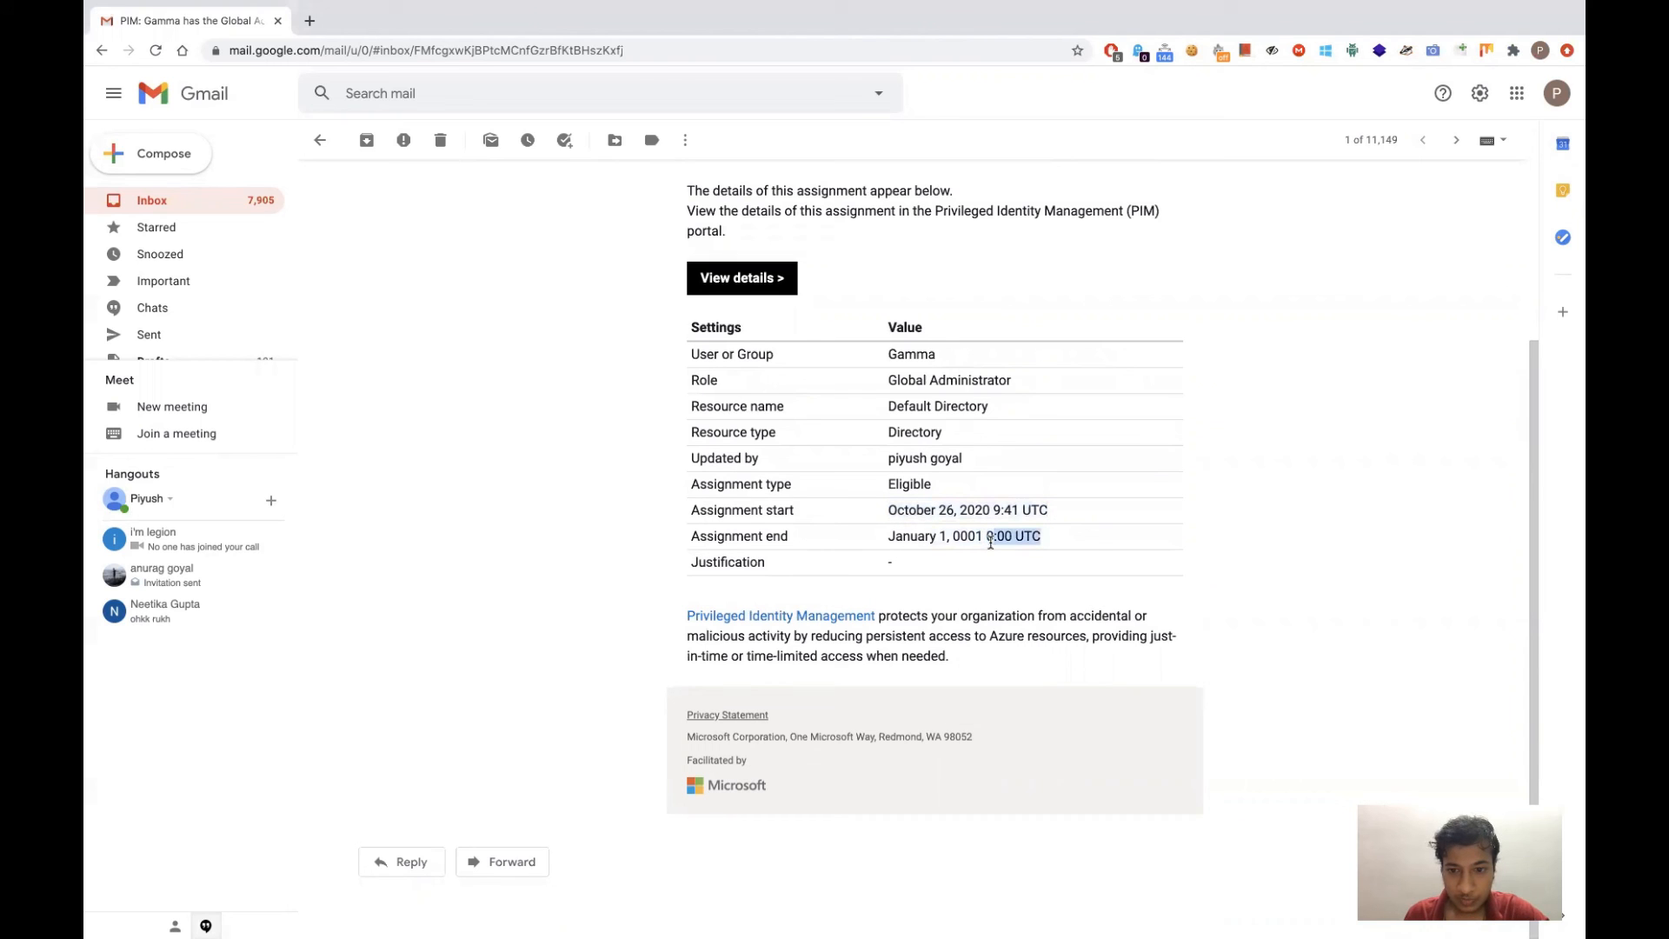
click(1093, 539)
scroll(1093, 514, up, 5)
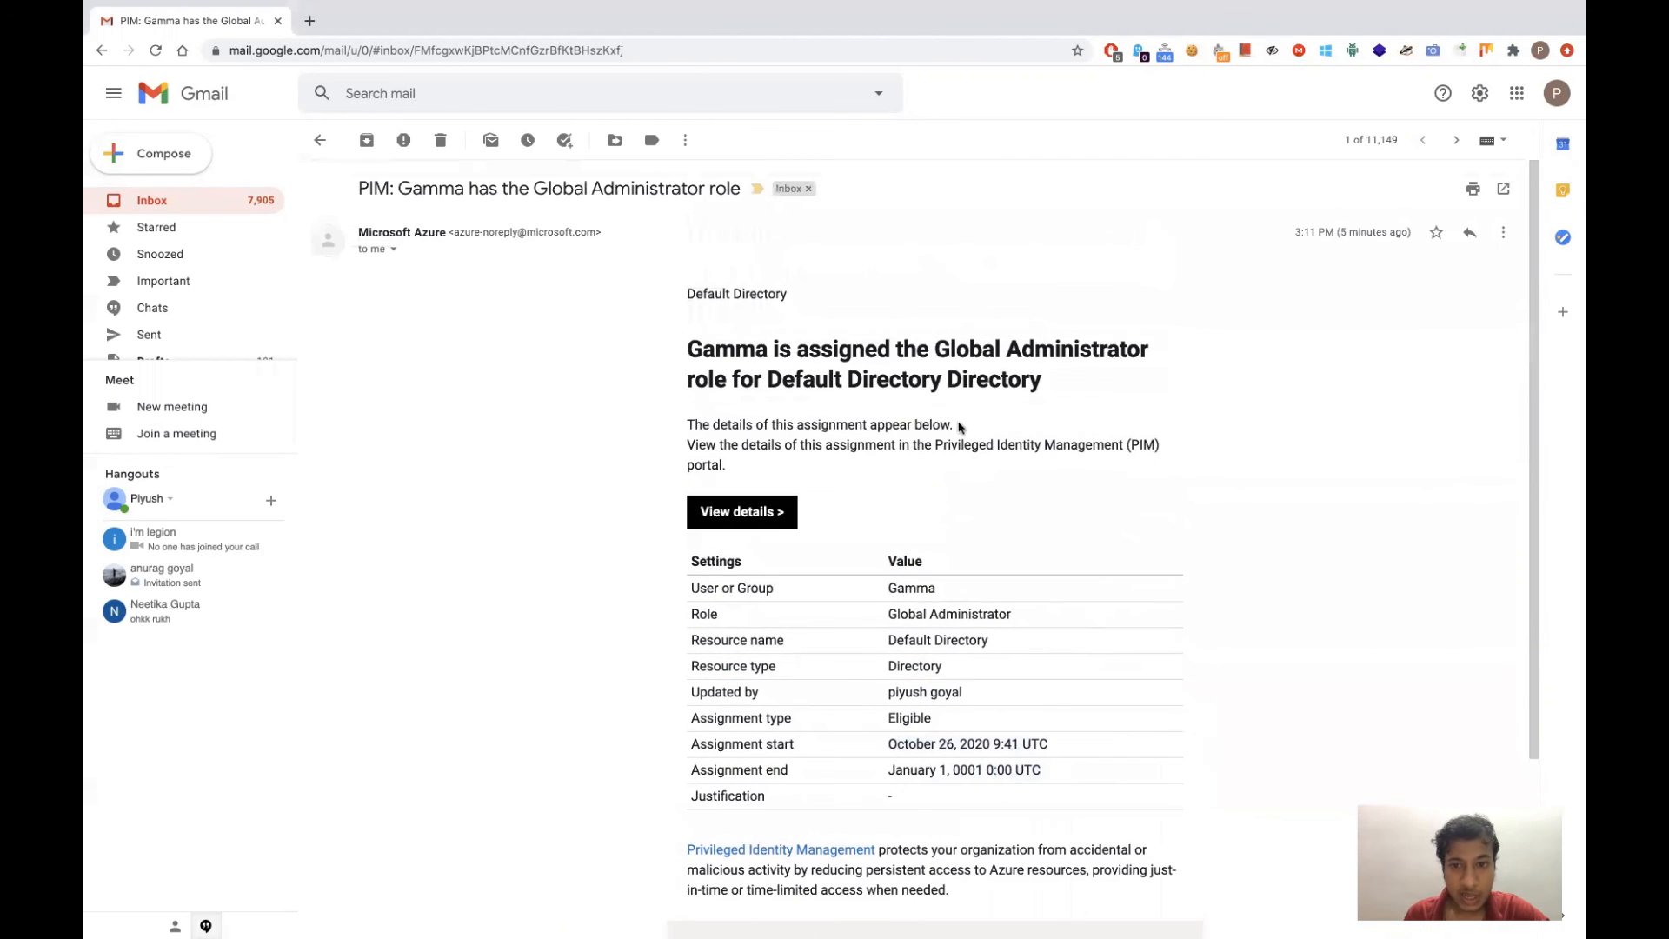
scroll(998, 421, down, 2)
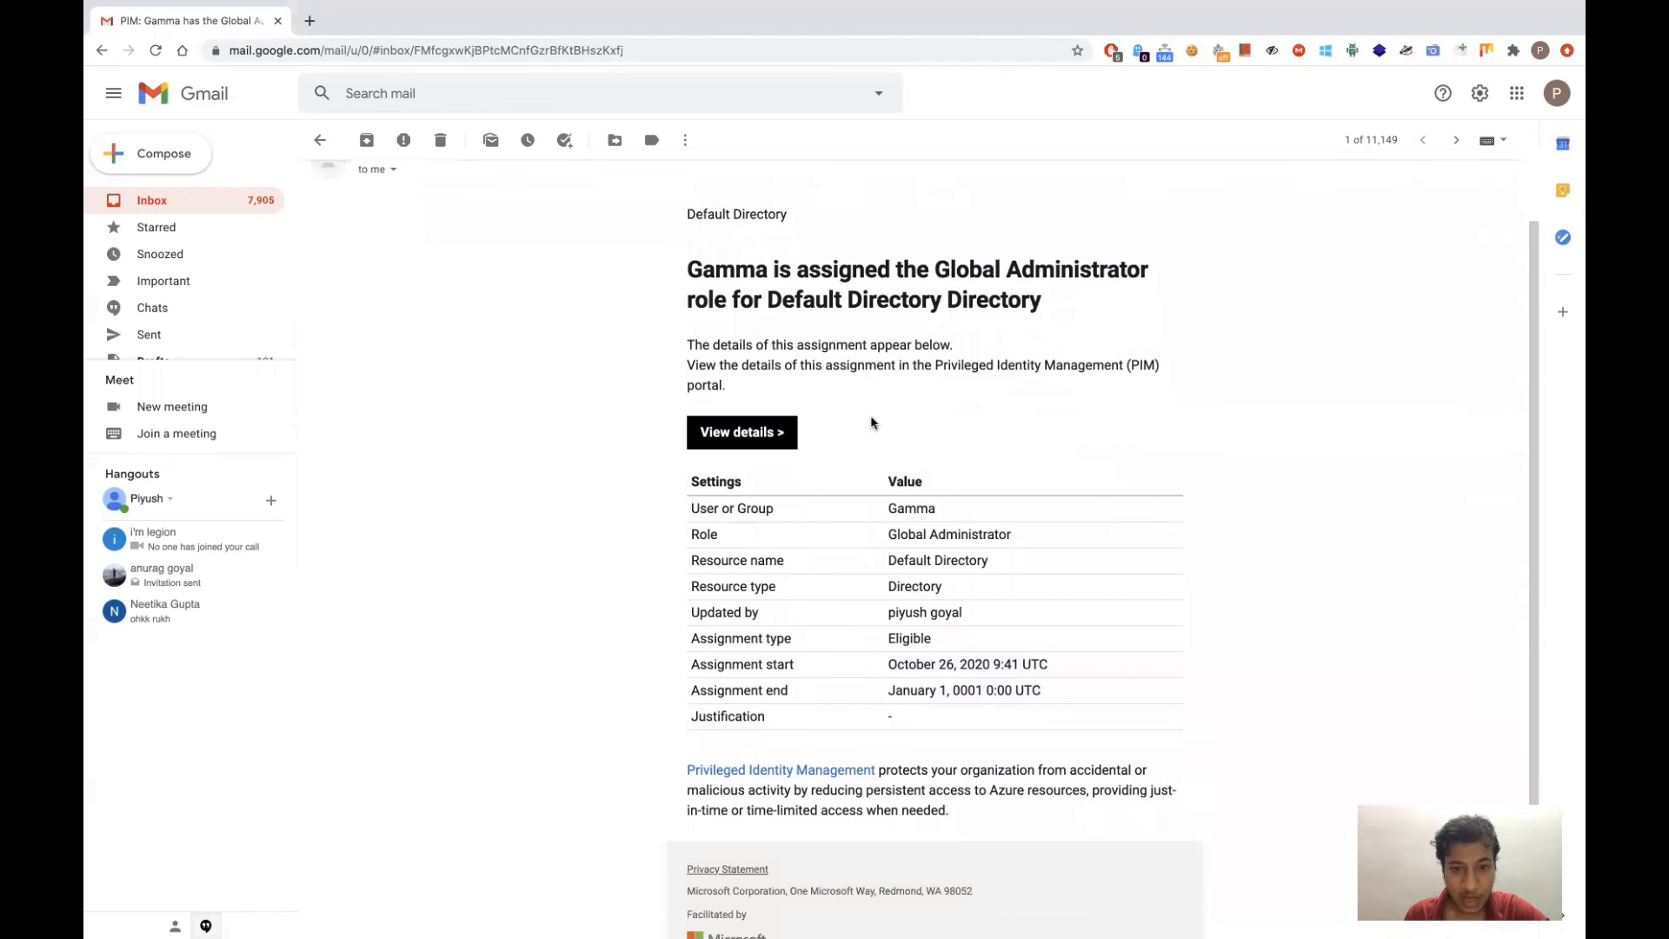
scroll(874, 423, up, 2)
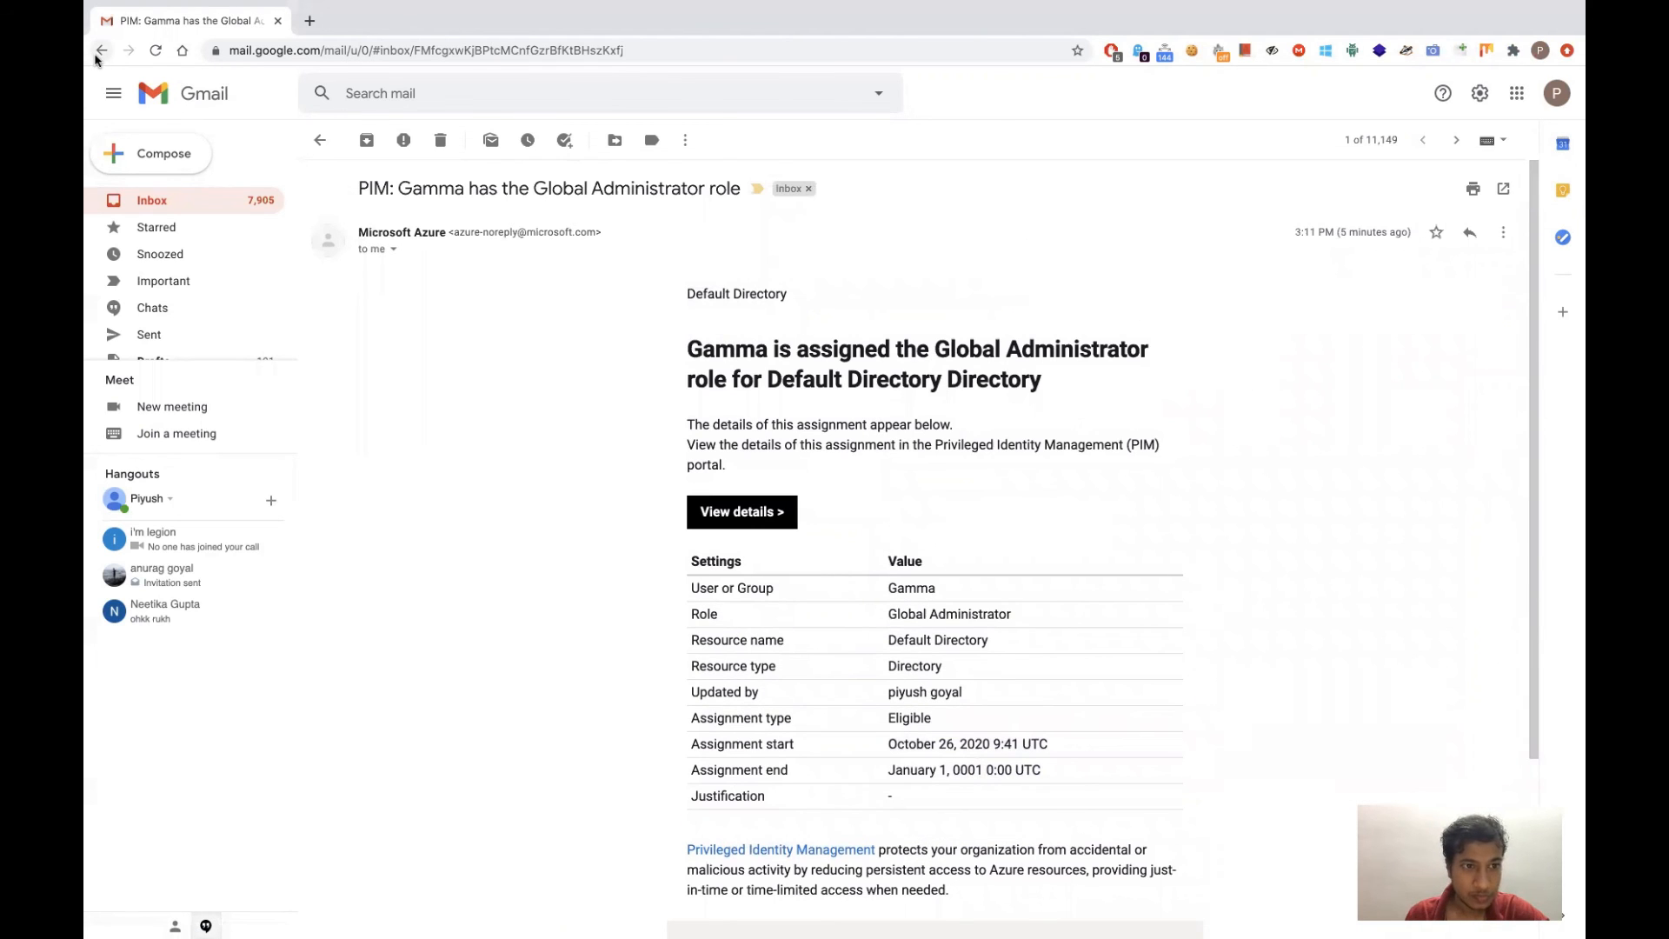
Back in Azure, remove Gamma's Global Administrator entry from the Azure AD roles Active assignments
key(ctrl+Left)
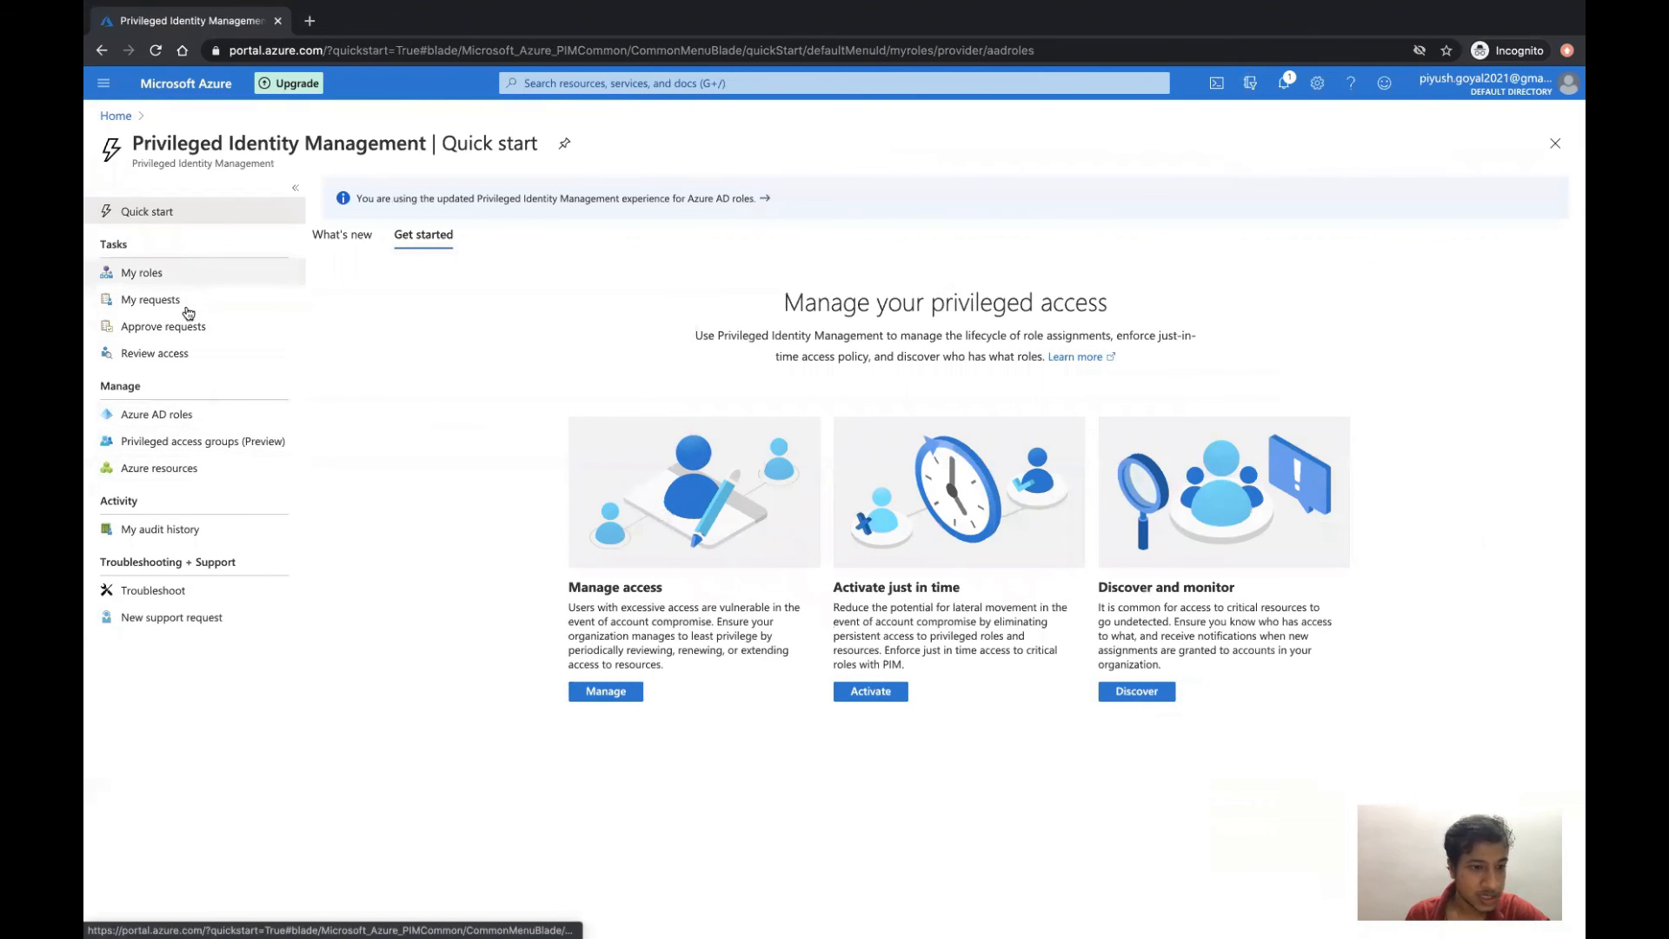
click(194, 415)
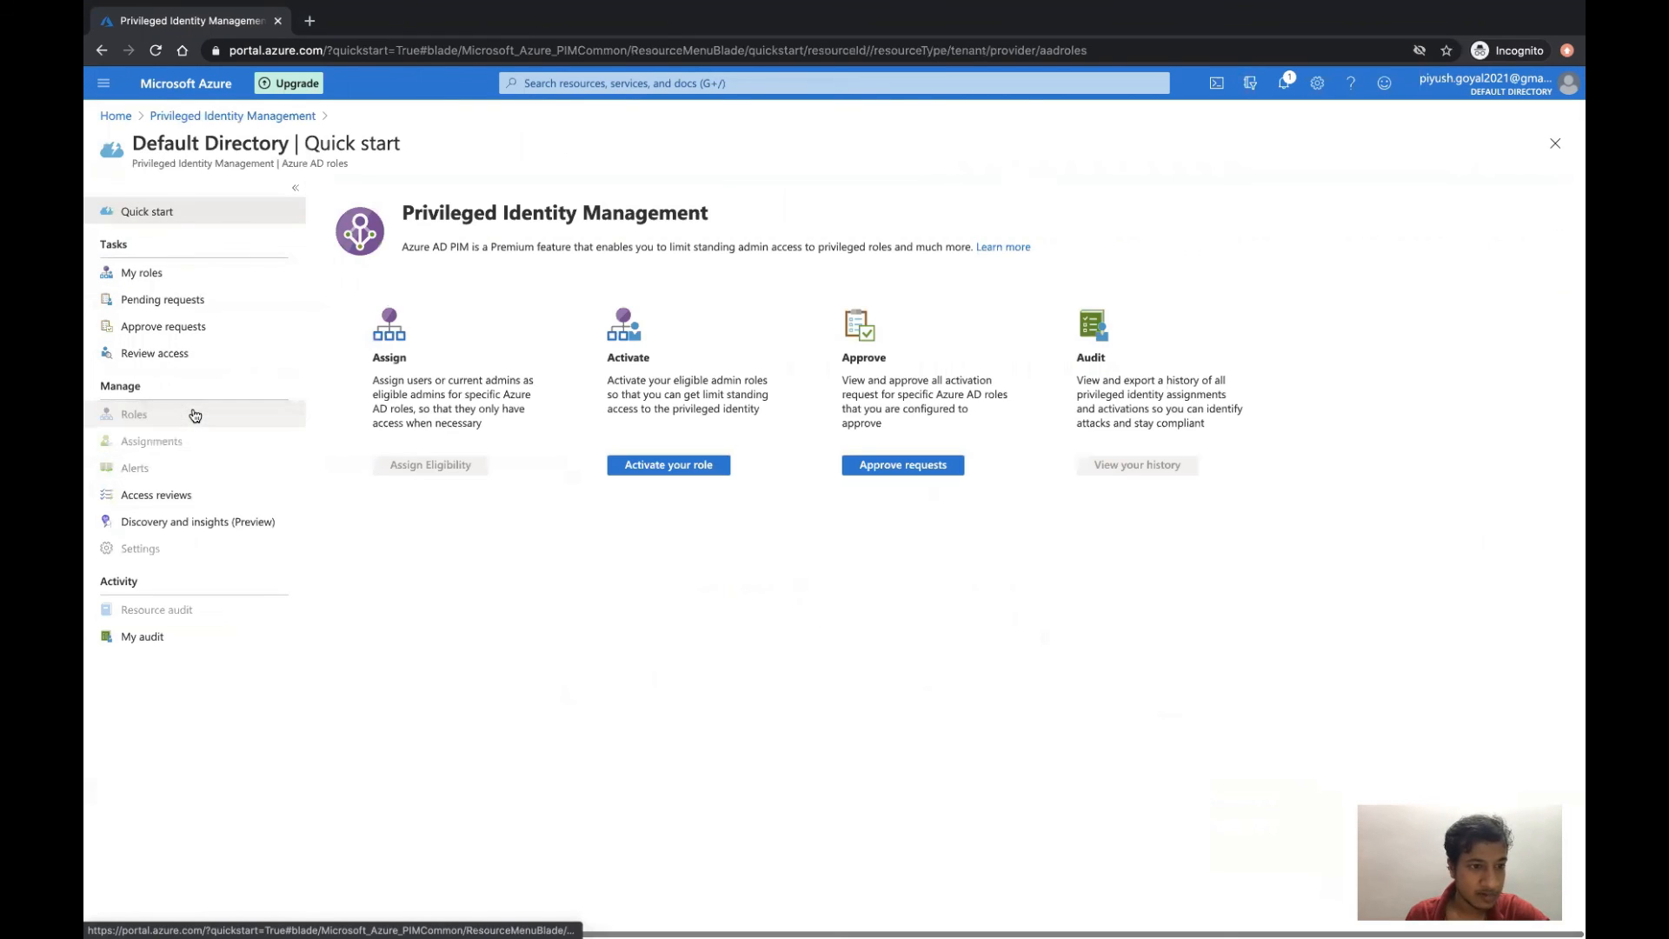
click(201, 468)
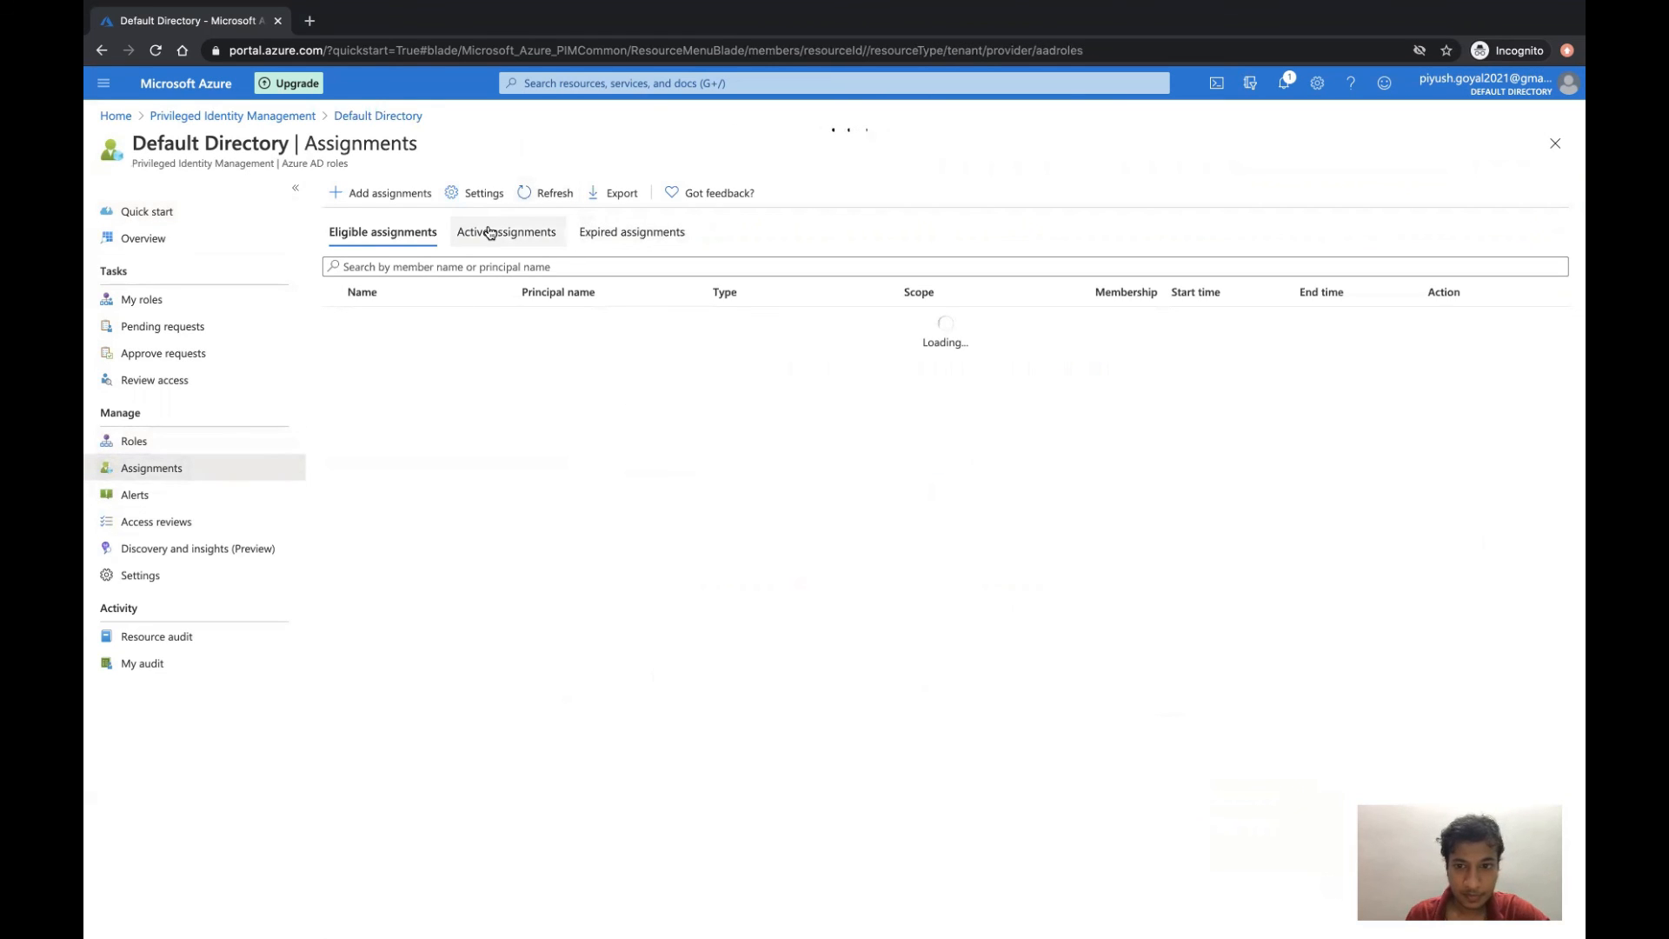
click(489, 232)
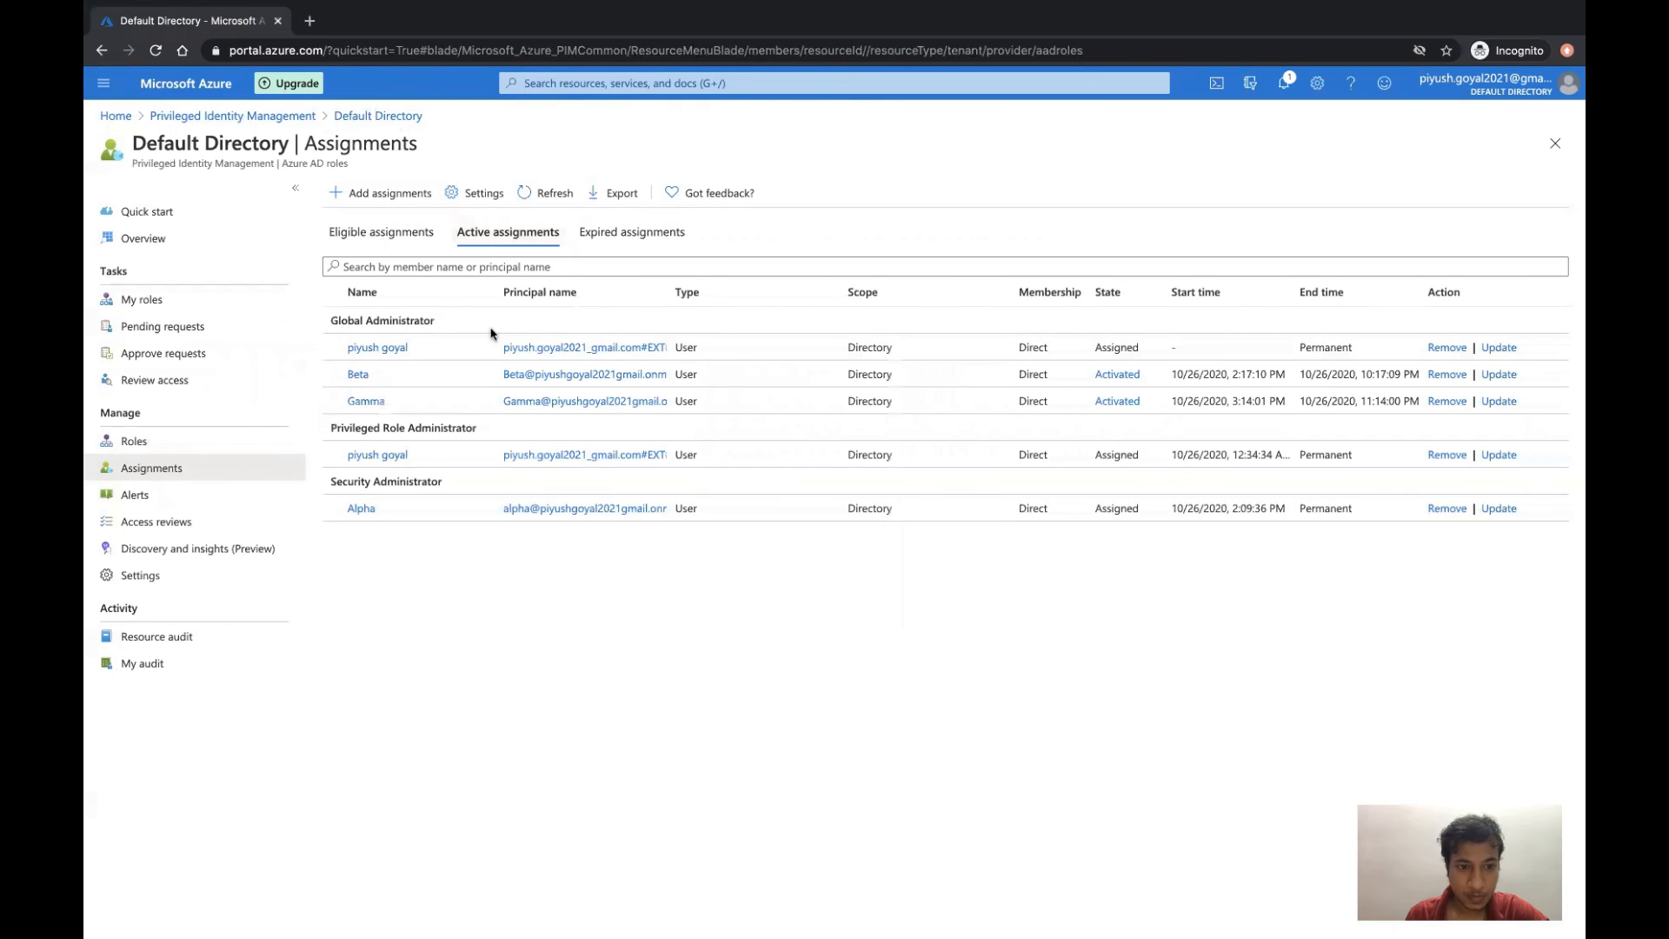
click(1447, 401)
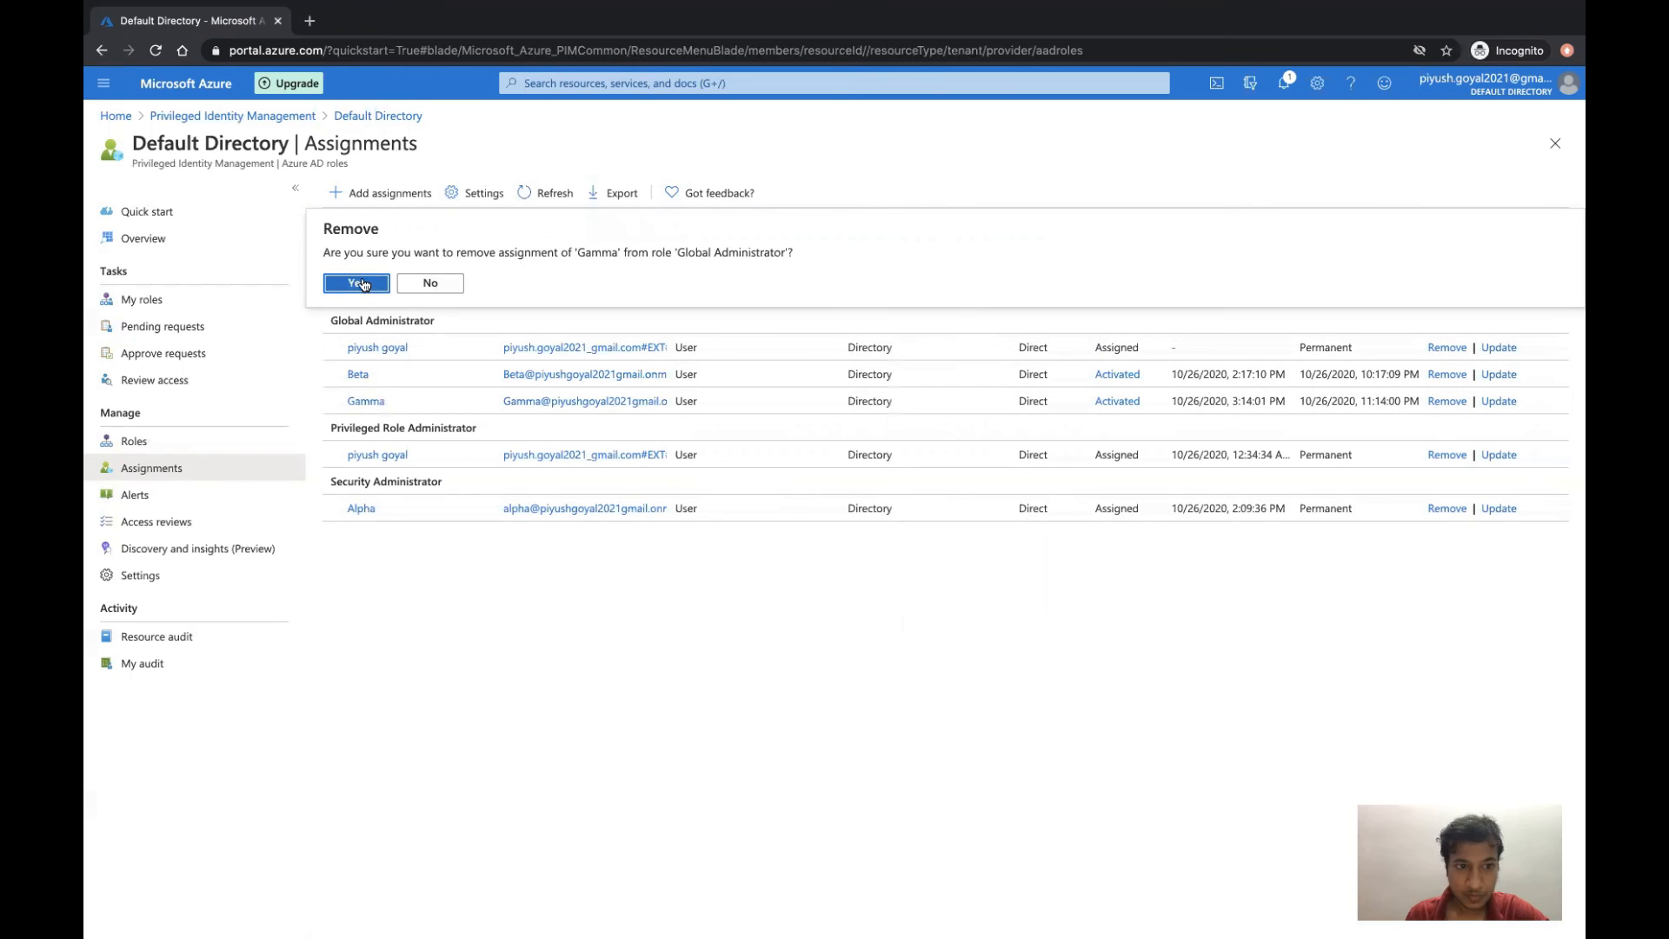
click(364, 285)
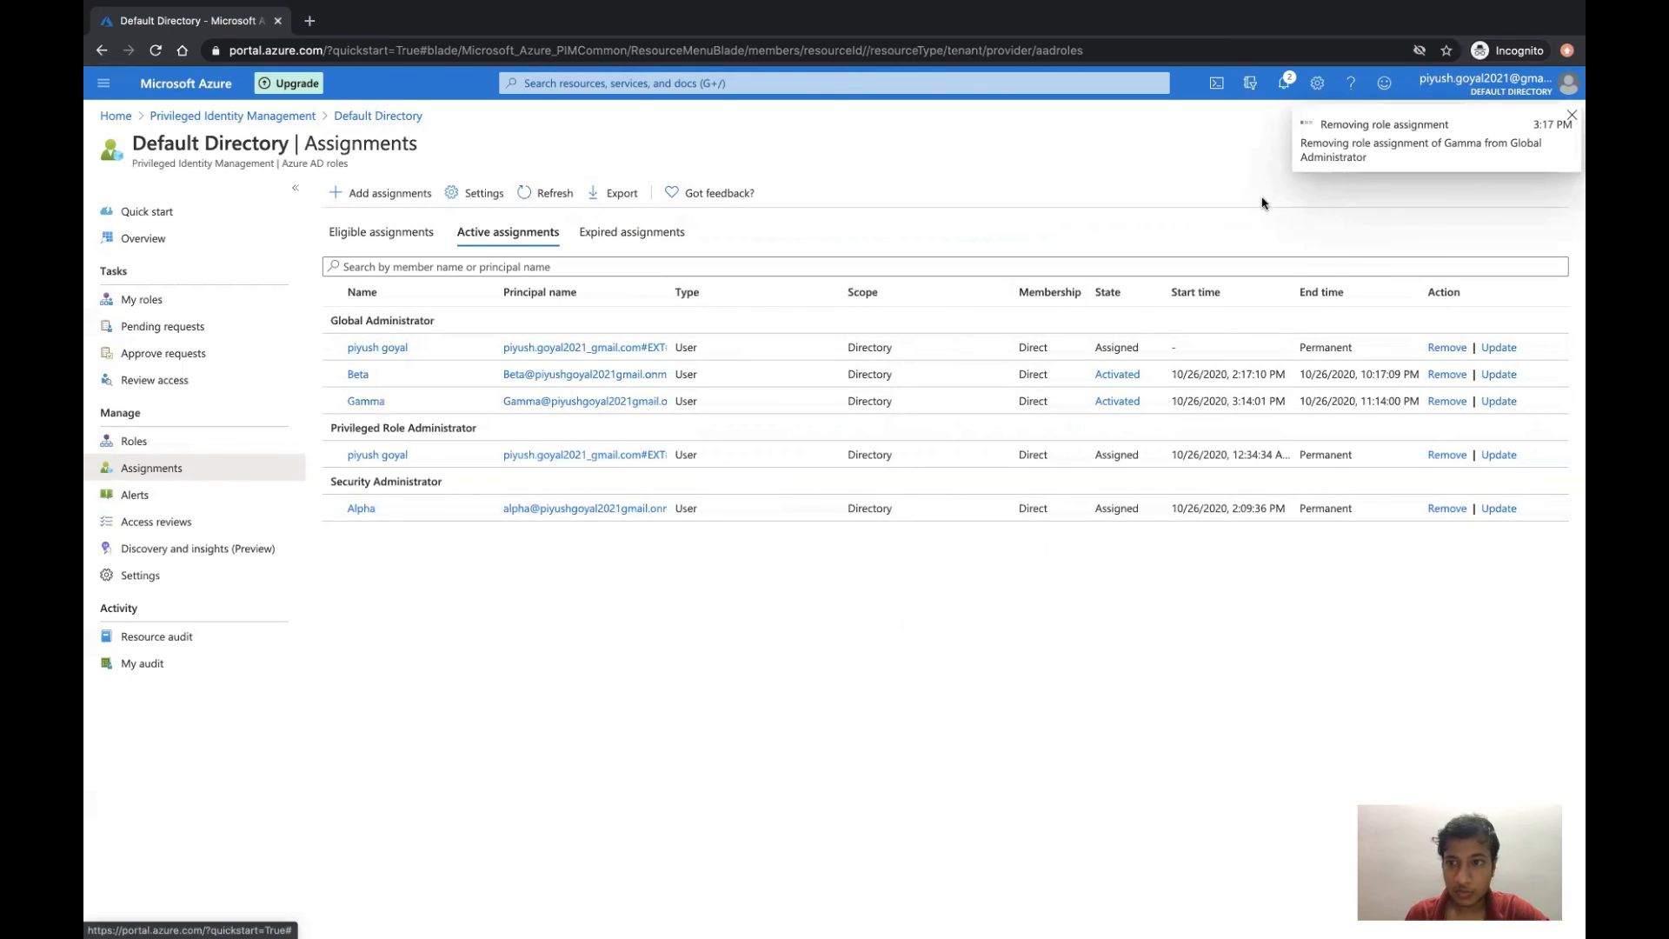